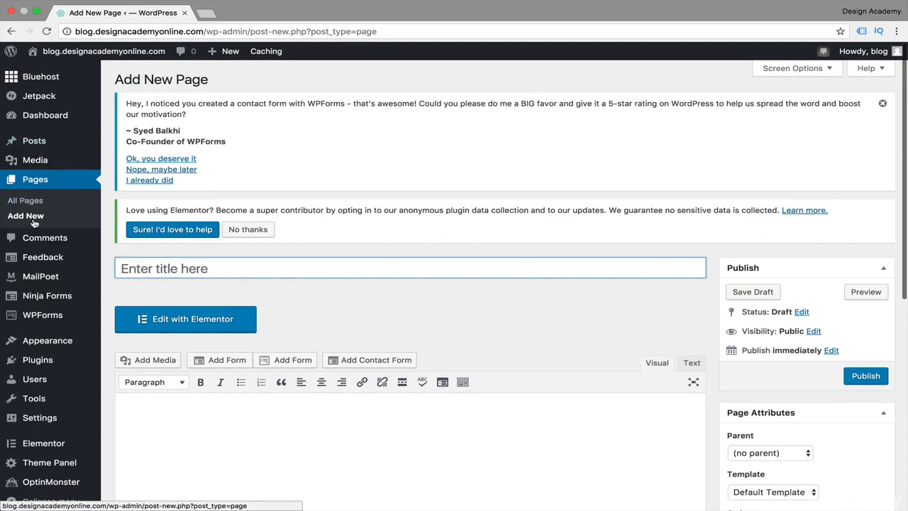
# Enter "Blog" as the title of the new page
pyautogui.click(209, 264)
pyautogui.write('B')
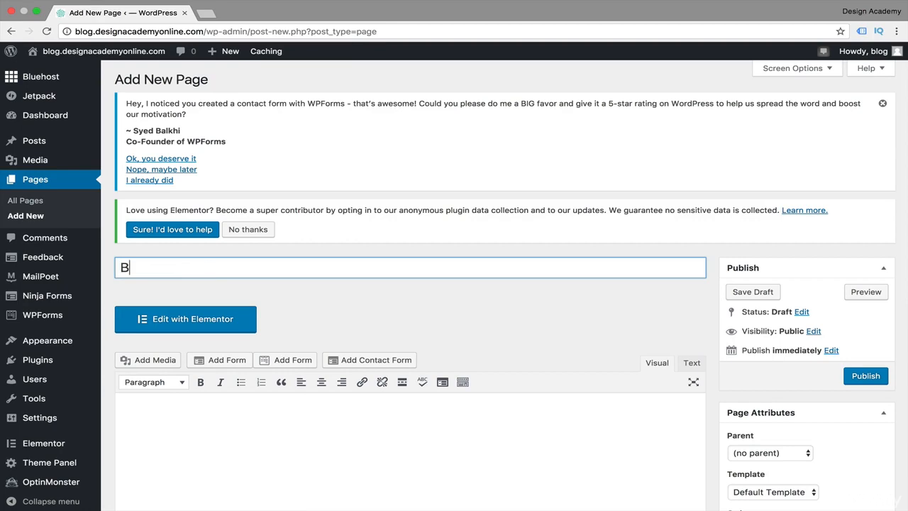
pyautogui.write('log')
# Set the page's Content Layout to 100% Full Width in the OceanWP settings
pyautogui.scroll(-10, 198, 287)
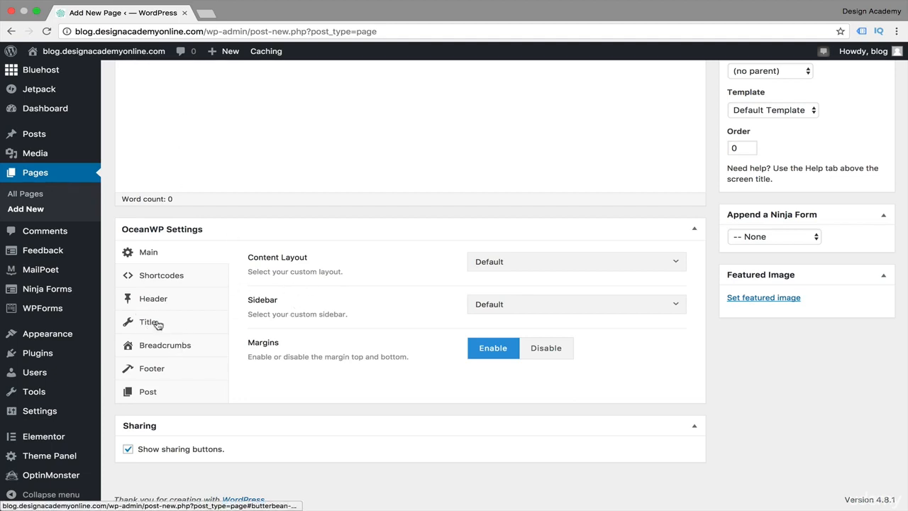
pyautogui.click(672, 261)
pyautogui.click(234, 266)
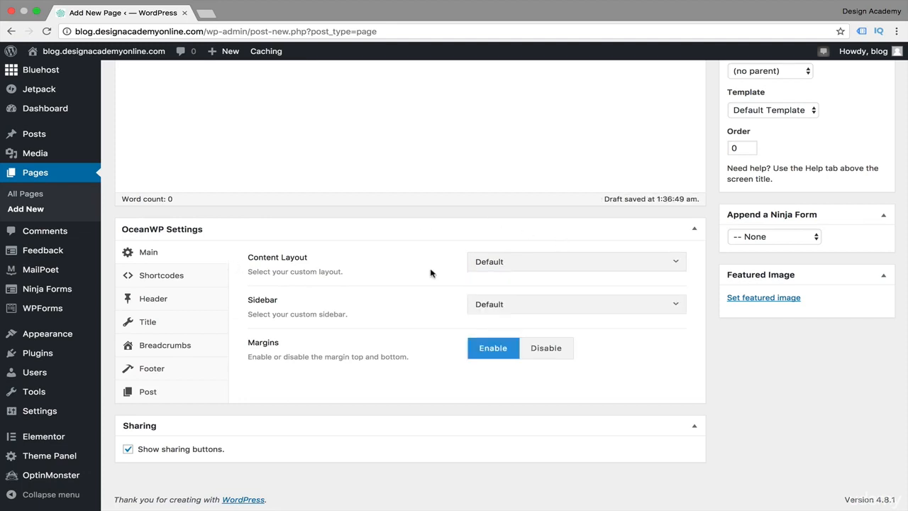
pyautogui.click(669, 263)
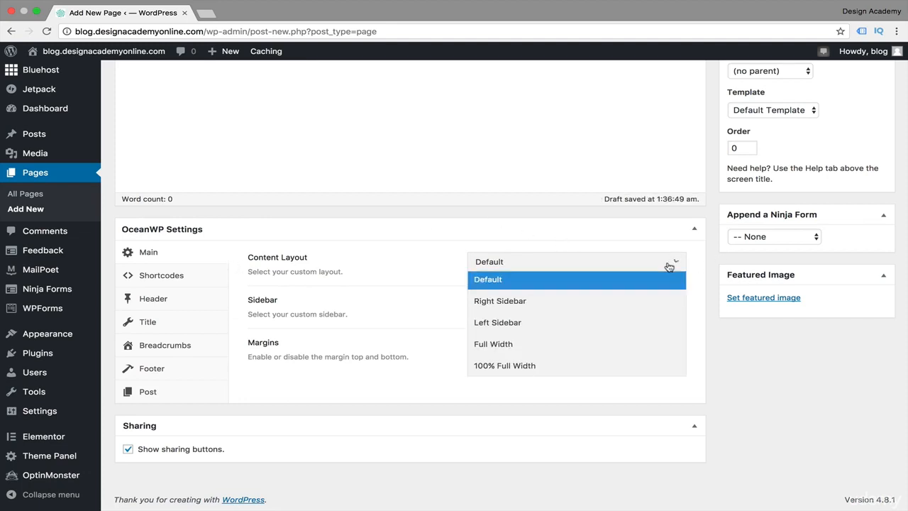
pyautogui.click(569, 365)
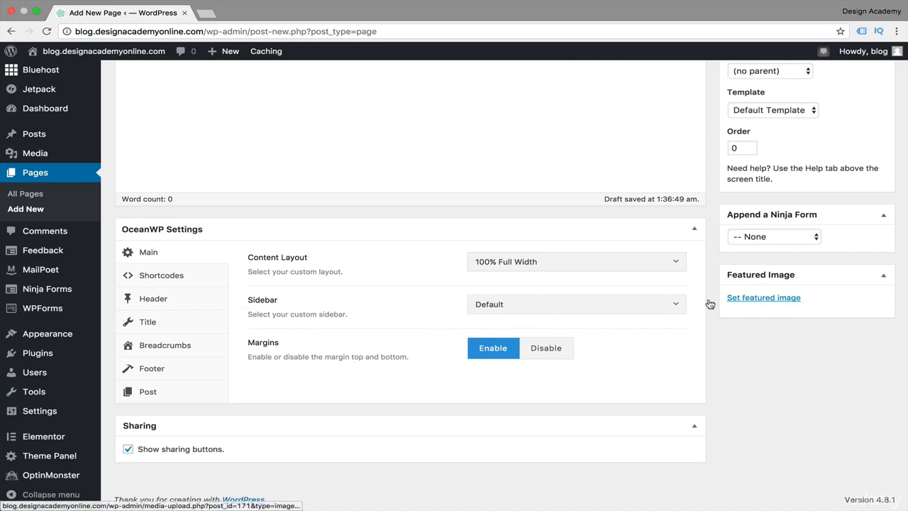
# Set the page's custom sidebar to Sidebar in the OceanWP main settings
pyautogui.click(674, 306)
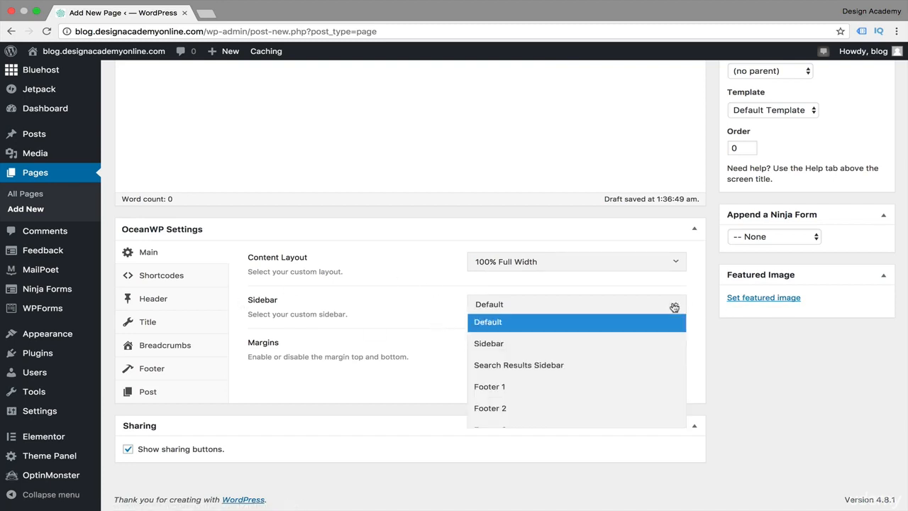
pyautogui.click(565, 343)
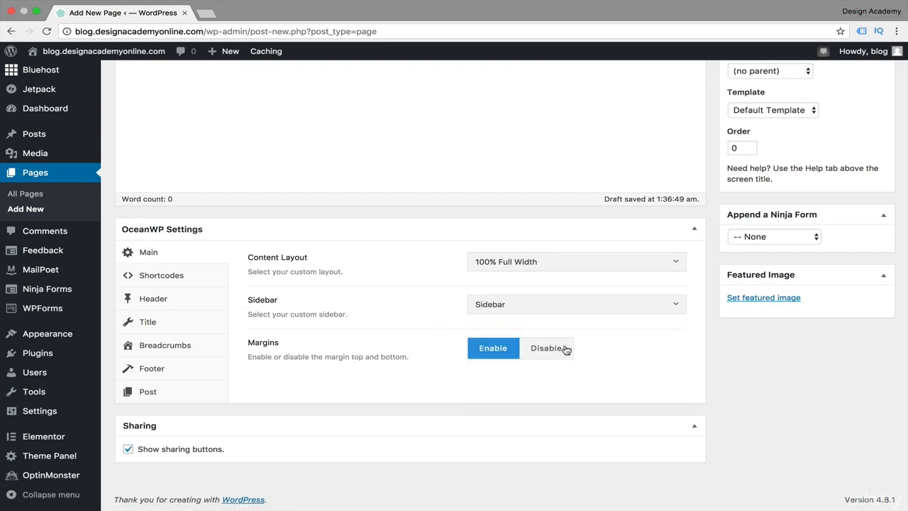
pyautogui.click(679, 312)
pyautogui.scroll(-2, 592, 407)
pyautogui.scroll(2, 592, 407)
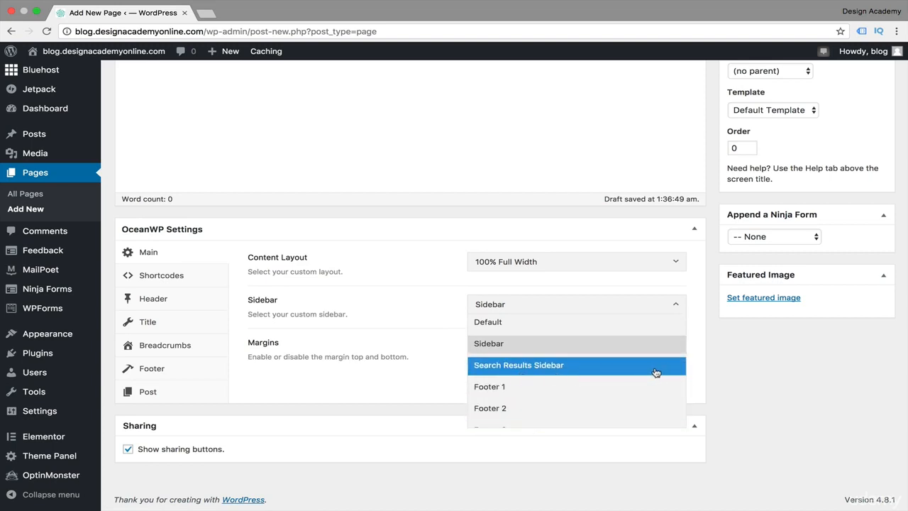
pyautogui.click(717, 376)
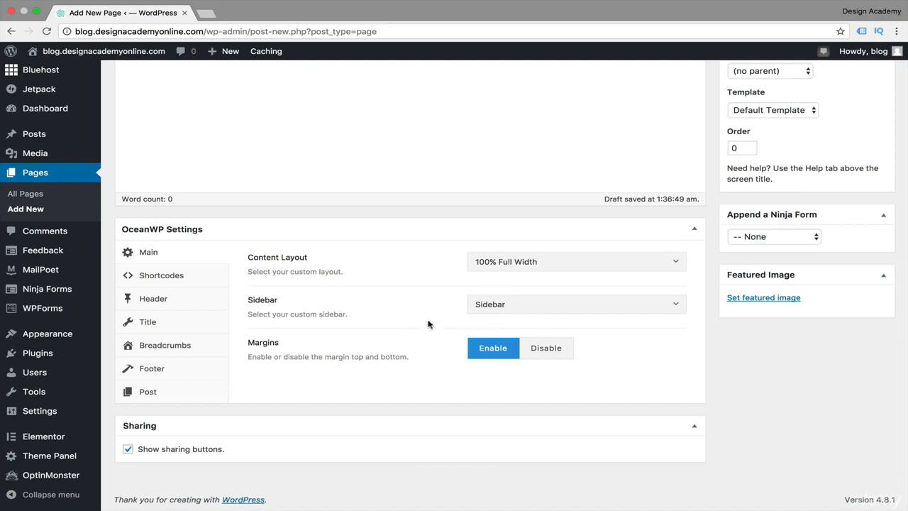
# Disable the page's top and bottom margins and set its Content Layout to Default
pyautogui.click(555, 348)
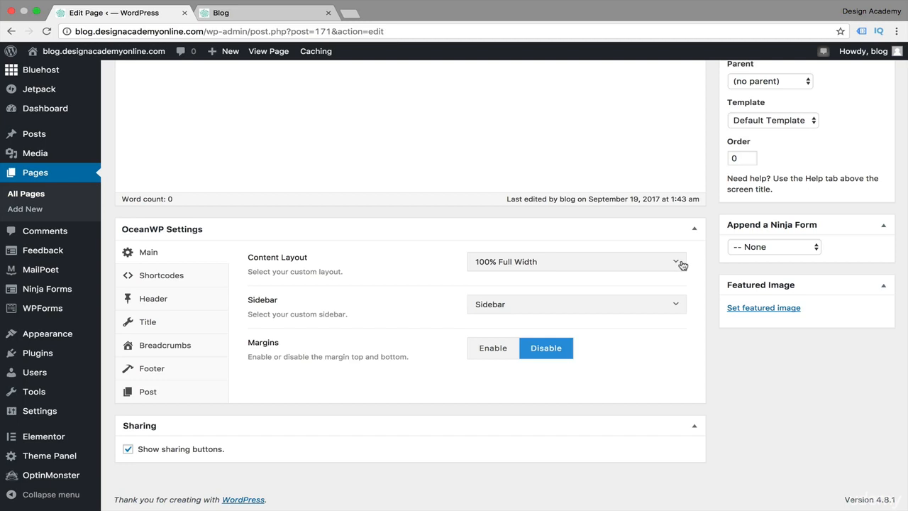
pyautogui.click(681, 265)
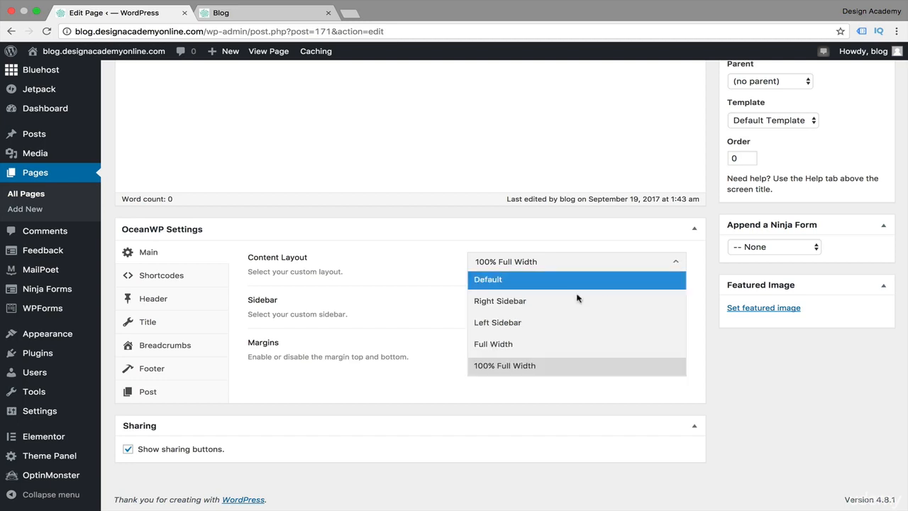
pyautogui.click(630, 284)
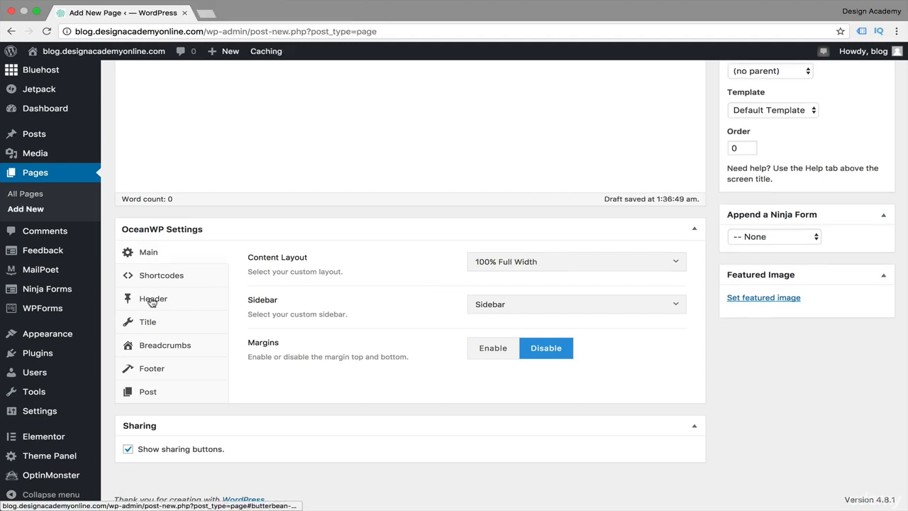
# In the page's OceanWP header settings, disable the top bar, enable the header and choose a main navigation menu
pyautogui.click(152, 302)
pyautogui.click(605, 265)
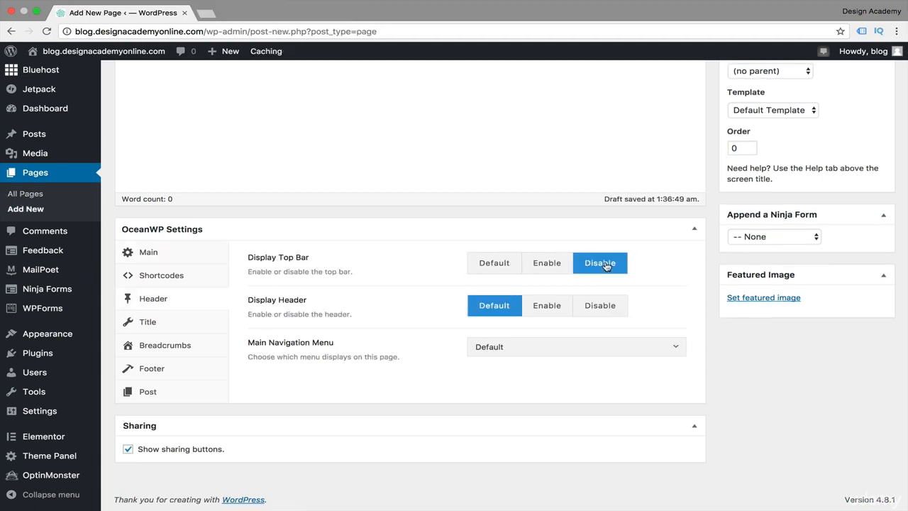
pyautogui.click(539, 312)
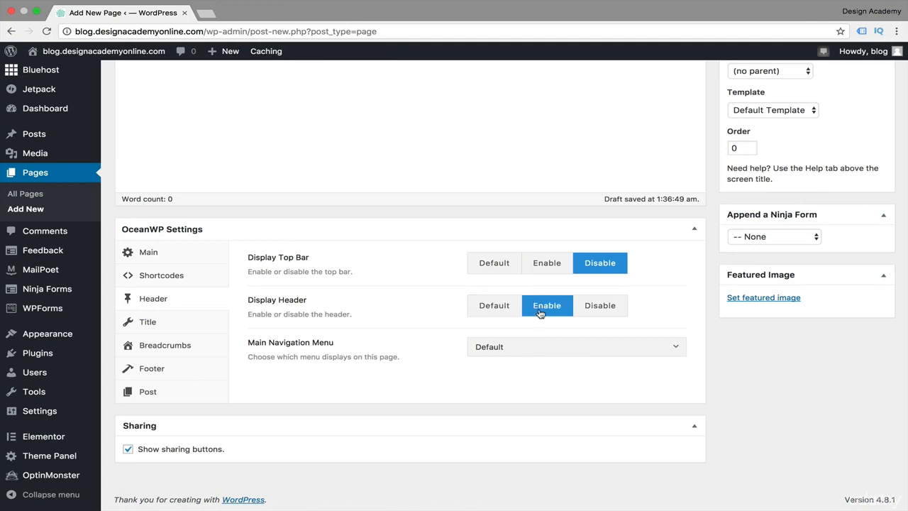
pyautogui.click(665, 354)
pyautogui.click(603, 388)
# In the OceanWP title settings, enable the page title display and enter "Blog" as the custom title
pyautogui.click(164, 325)
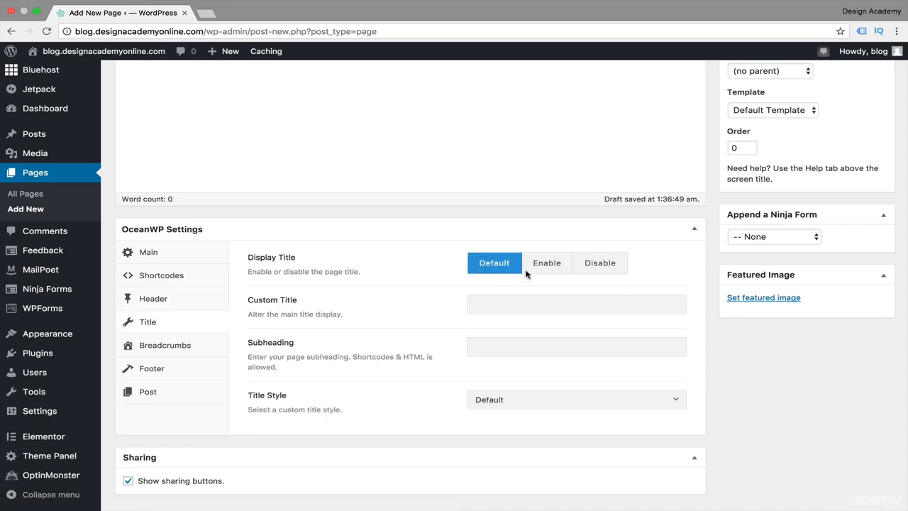
pyautogui.click(546, 264)
pyautogui.scroll(-1, 316, 285)
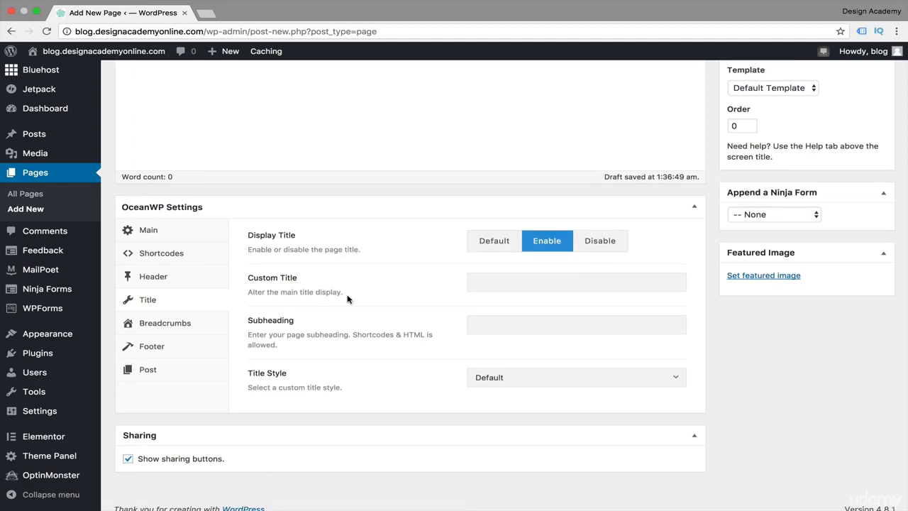
pyautogui.scroll(10, 348, 299)
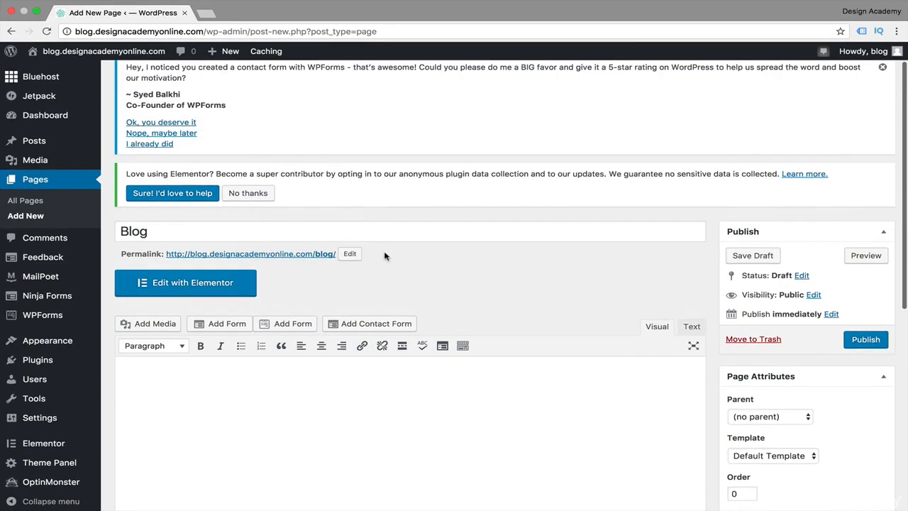
pyautogui.scroll(-3, 384, 256)
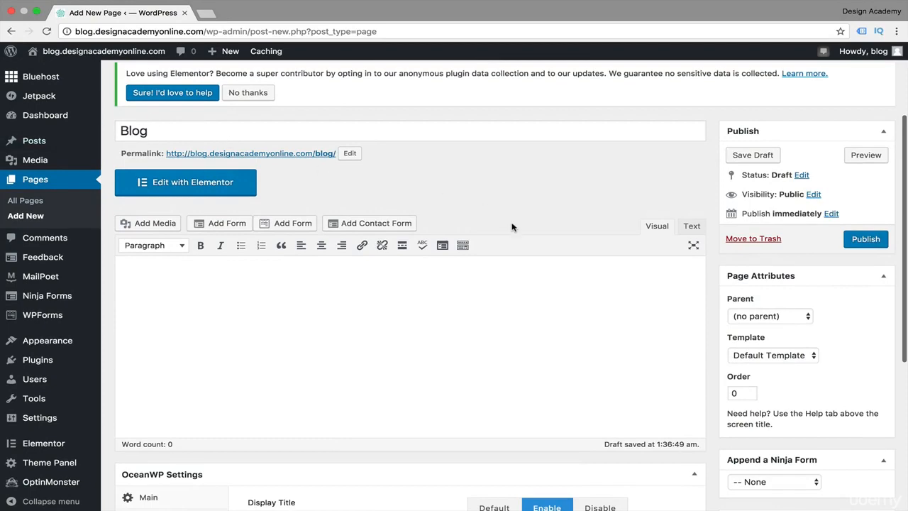
pyautogui.scroll(-8, 512, 227)
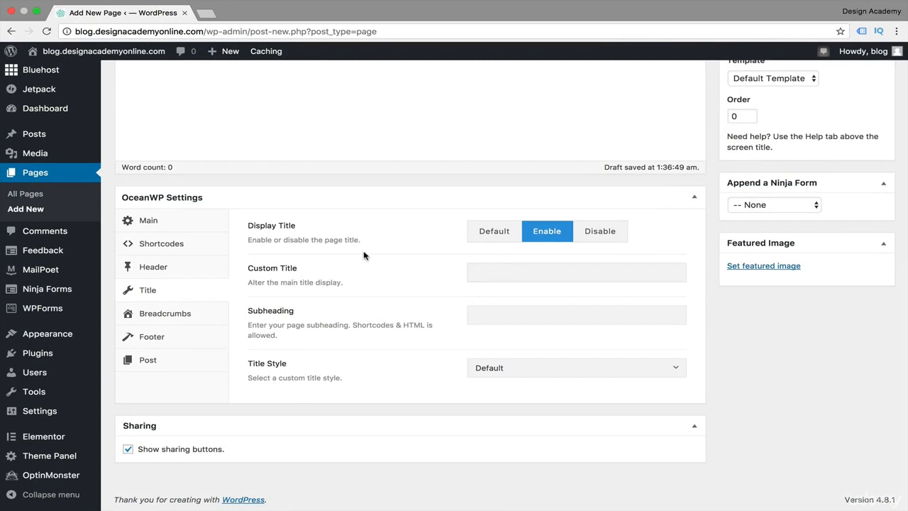
pyautogui.write('Blog')
pyautogui.click(674, 369)
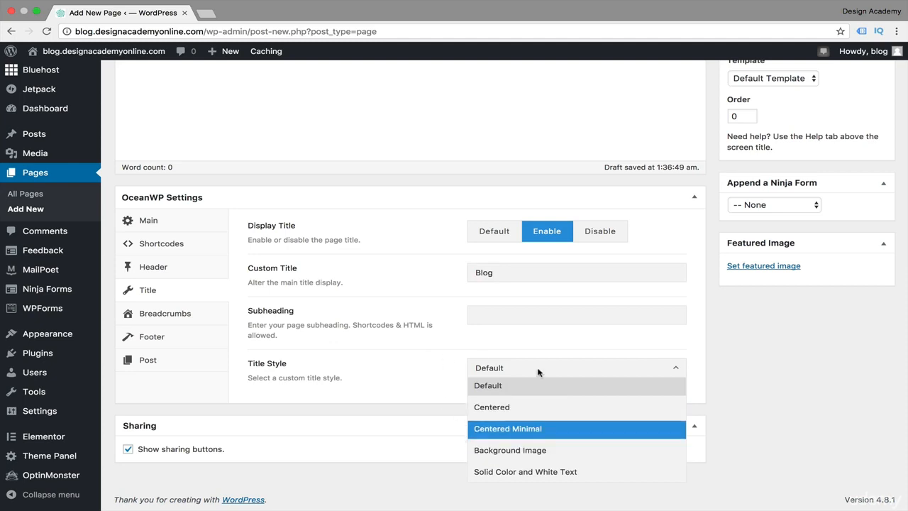
pyautogui.click(426, 344)
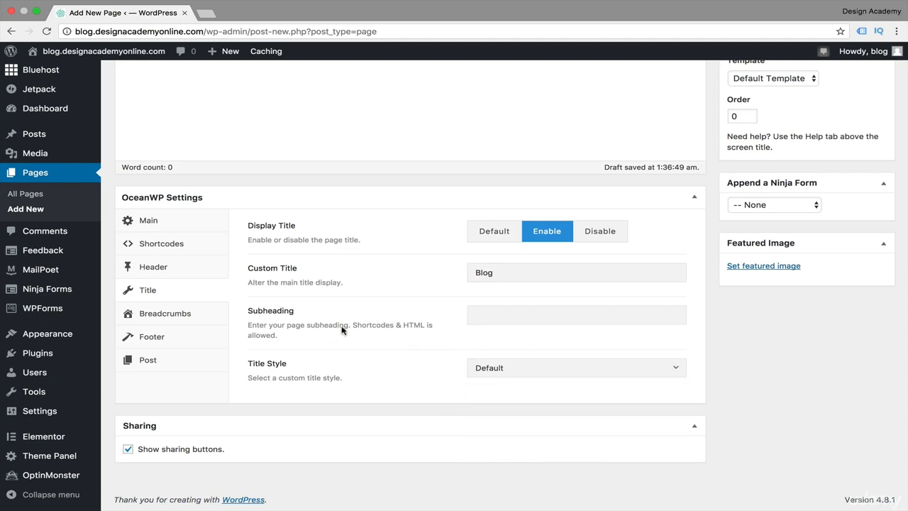
# Publish the Blog page
pyautogui.scroll(5, 429, 361)
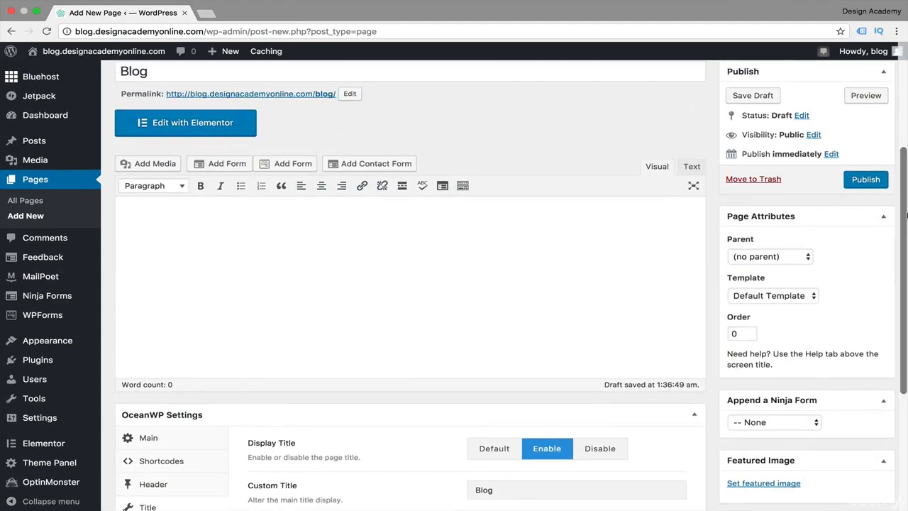
pyautogui.click(875, 184)
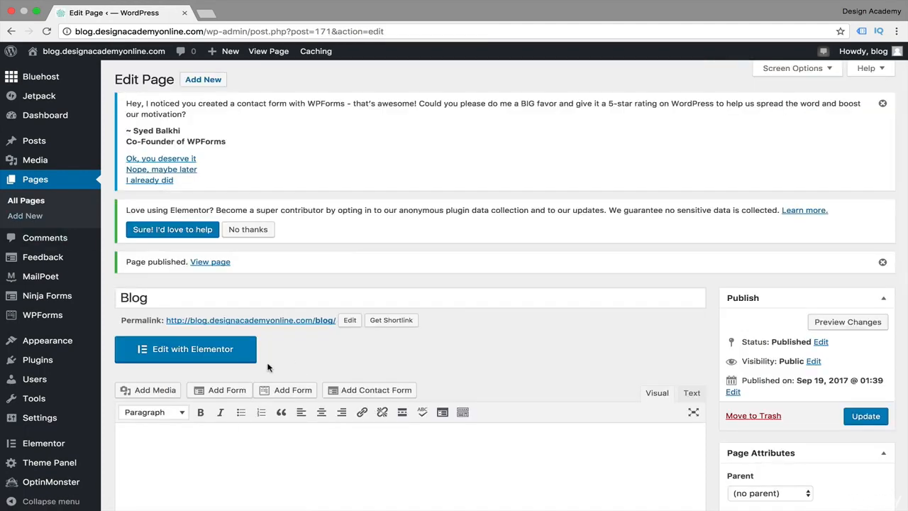
pyautogui.scroll(-1, 358, 345)
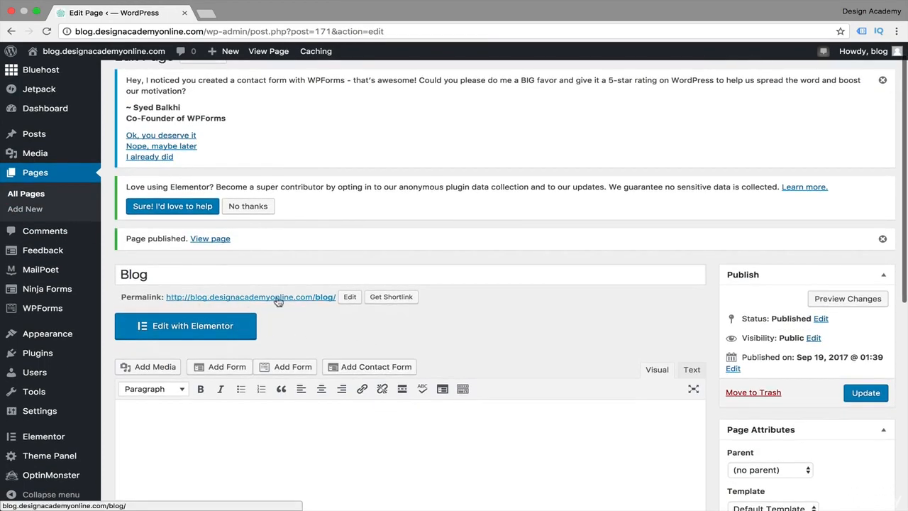
pyautogui.scroll(1, 605, 347)
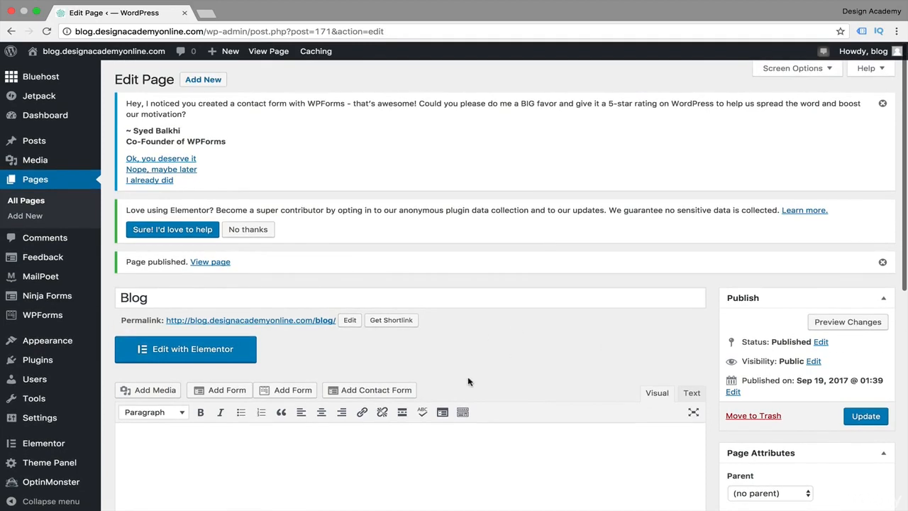
# Open the published Blog page from its permalink in a new tab and start customizing it
pyautogui.rightClick(283, 324)
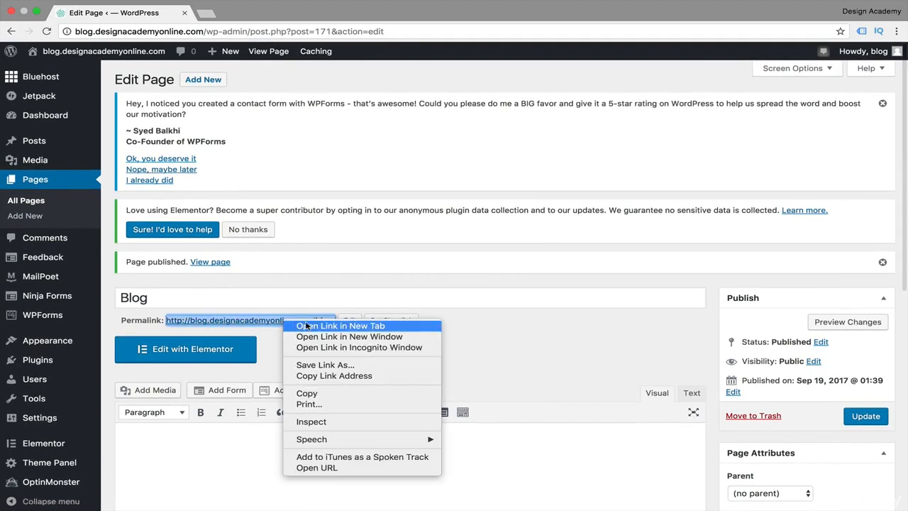
pyautogui.click(316, 325)
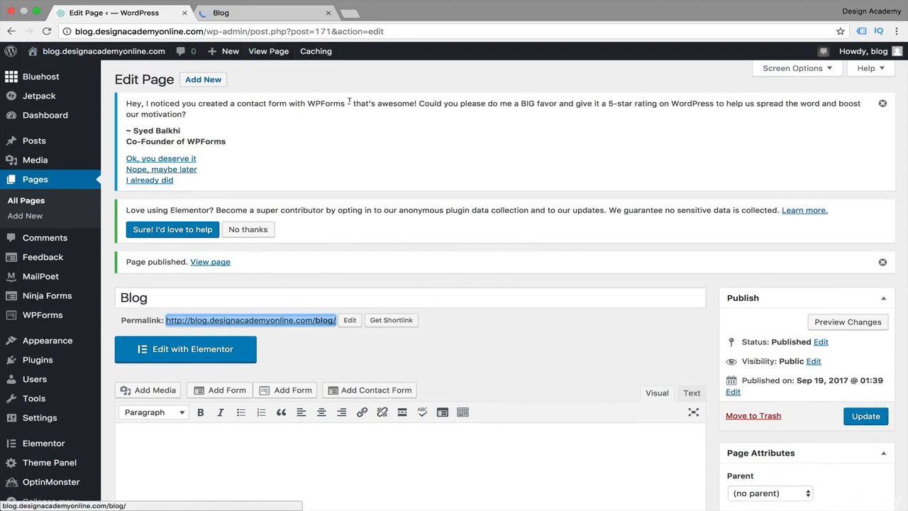
pyautogui.hotkey('ctrl', 'Tab')
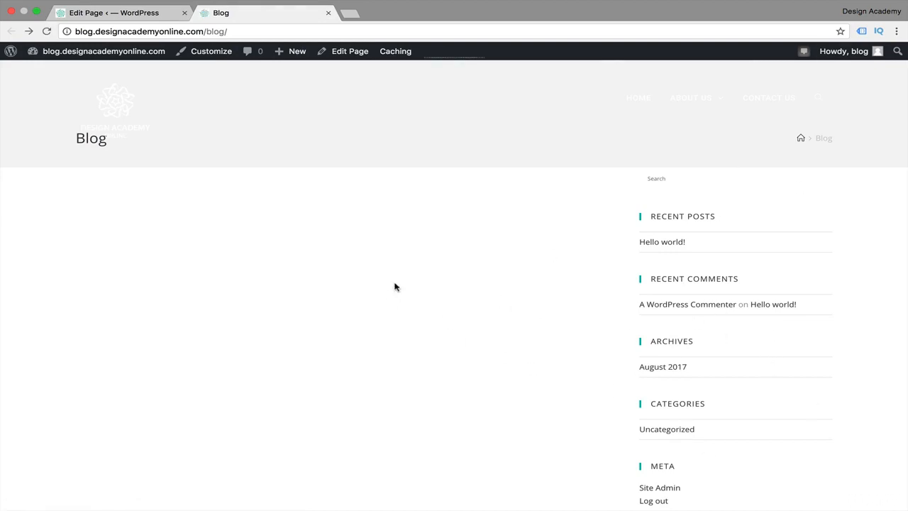
pyautogui.click(219, 60)
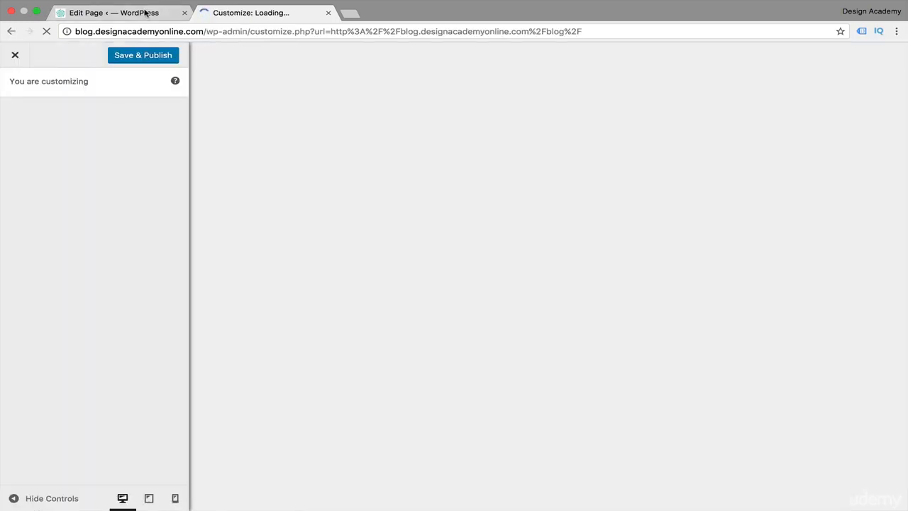
# Return to the page editor's tab and, in the site's Reading settings, set the Posts page to Blog
pyautogui.click(144, 13)
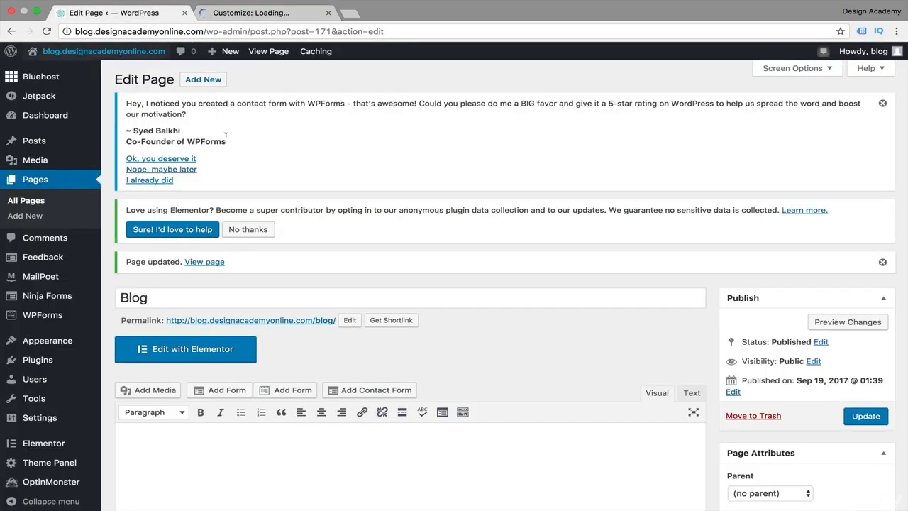
pyautogui.scroll(-5, 408, 386)
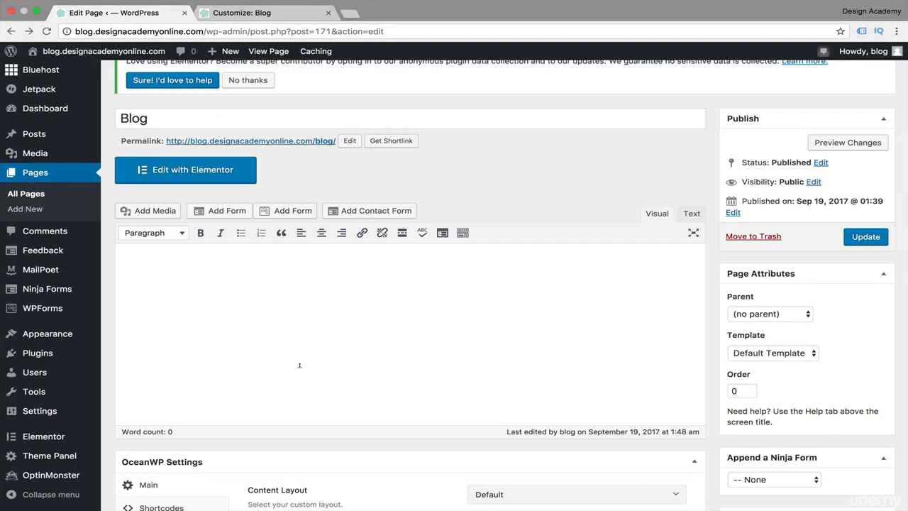
pyautogui.moveTo(49, 417)
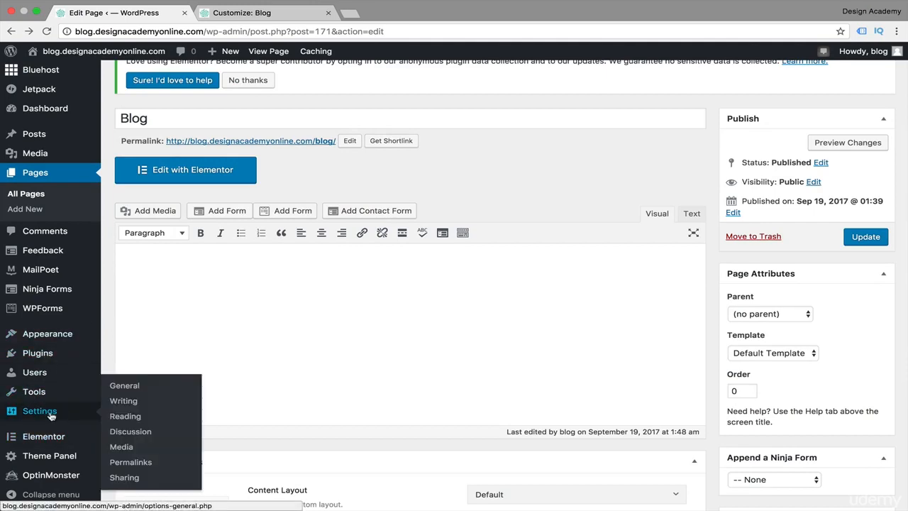
pyautogui.click(126, 416)
pyautogui.scroll(-2, 502, 431)
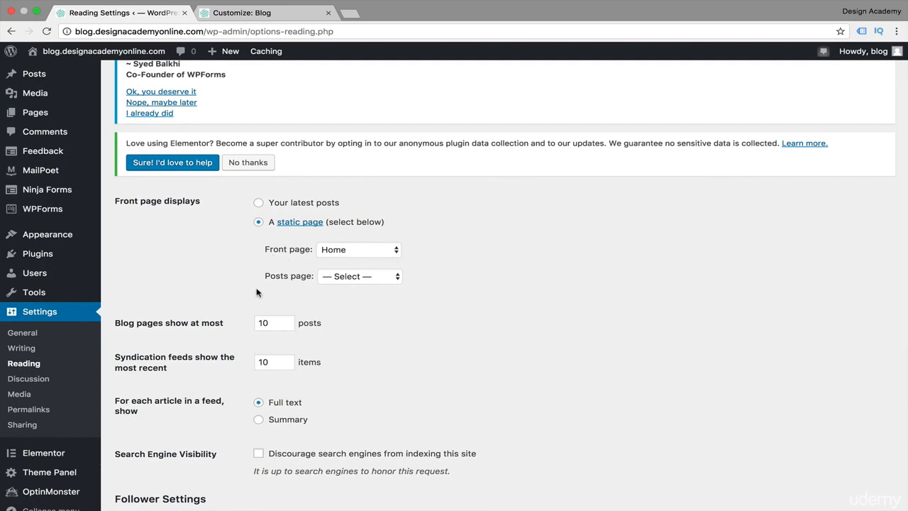
pyautogui.click(396, 278)
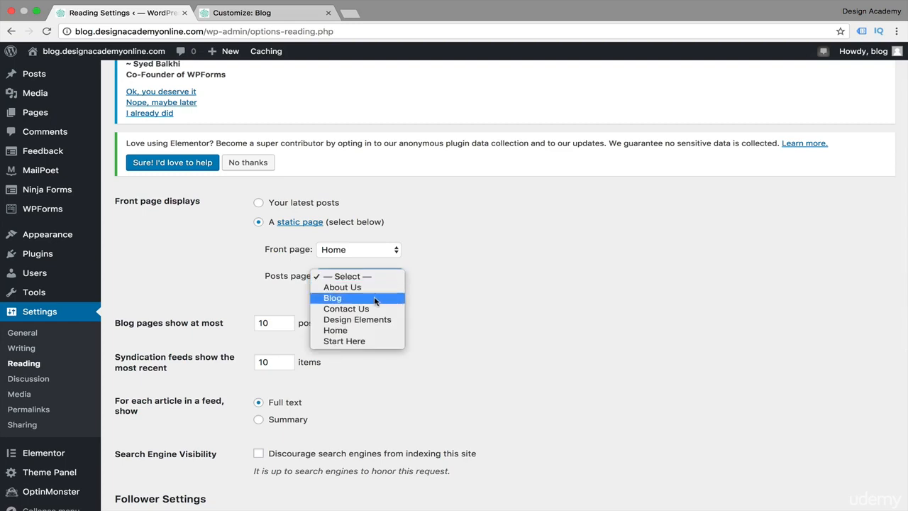
pyautogui.click(375, 299)
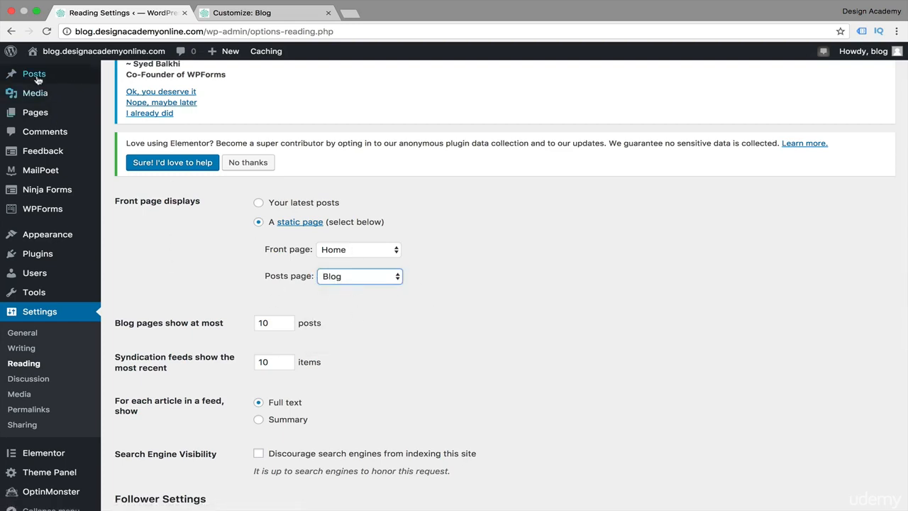
# Save the Reading settings with Blog as the posts page
pyautogui.moveTo(72, 78)
pyautogui.scroll(1, 463, 235)
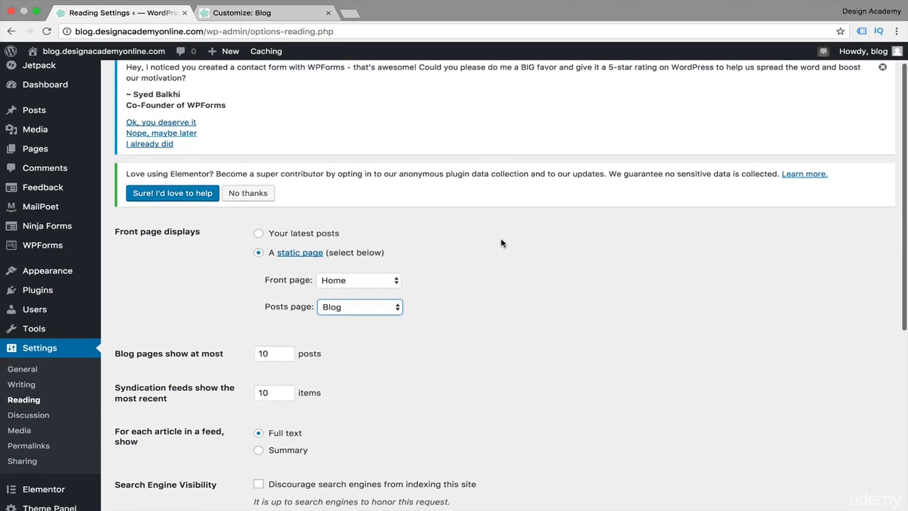
pyautogui.scroll(-3, 501, 241)
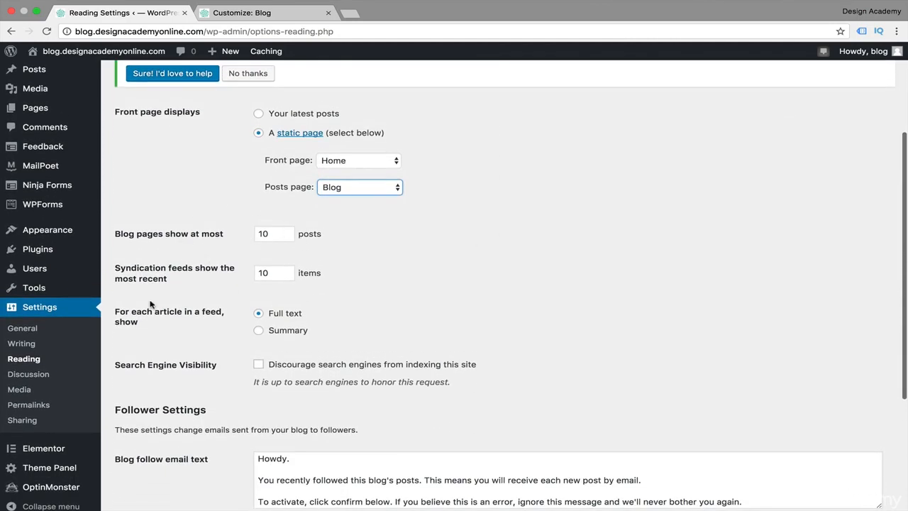
pyautogui.scroll(-1, 222, 298)
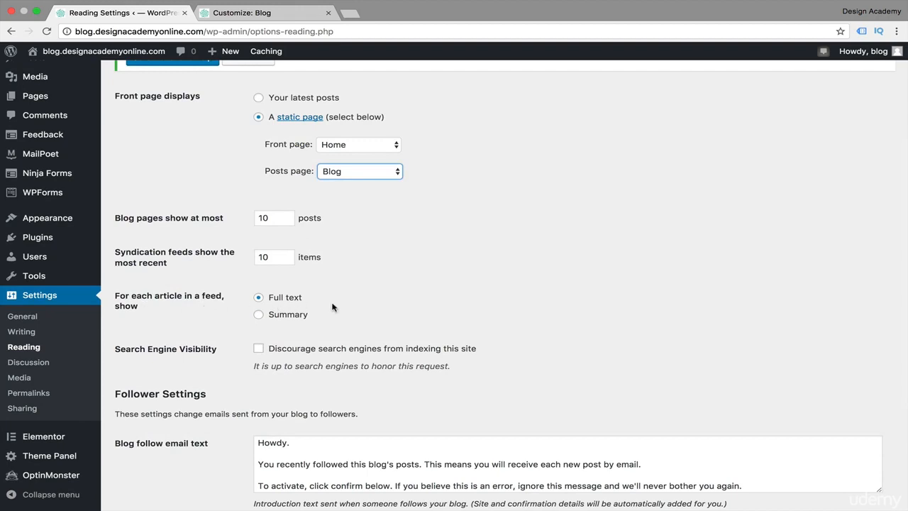
pyautogui.scroll(-1, 321, 326)
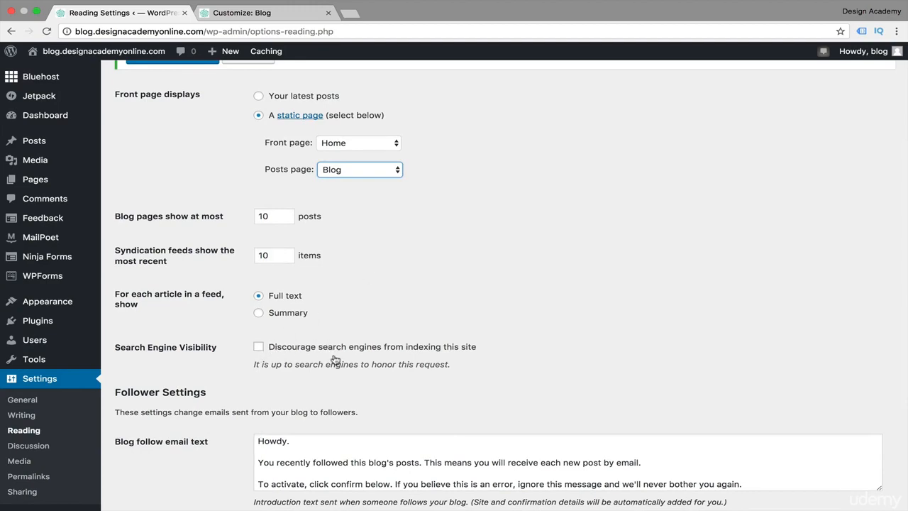
pyautogui.scroll(-5, 241, 418)
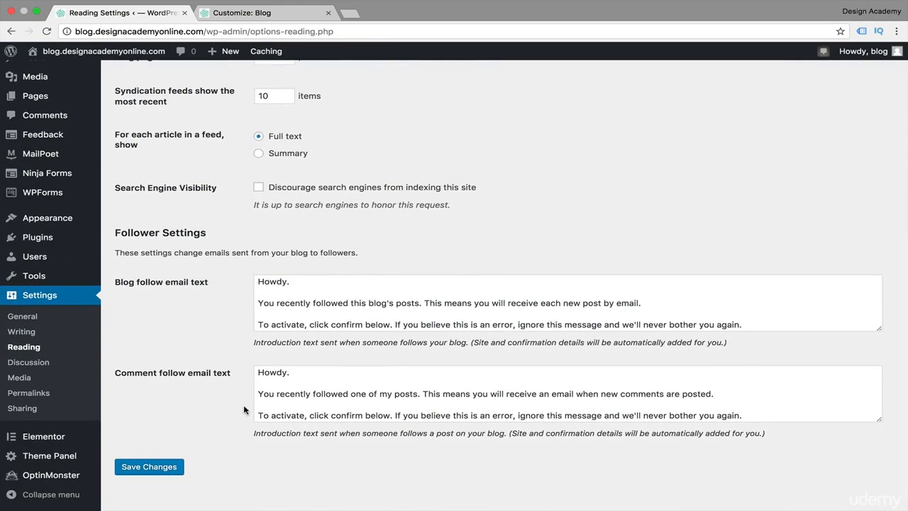
pyautogui.click(156, 453)
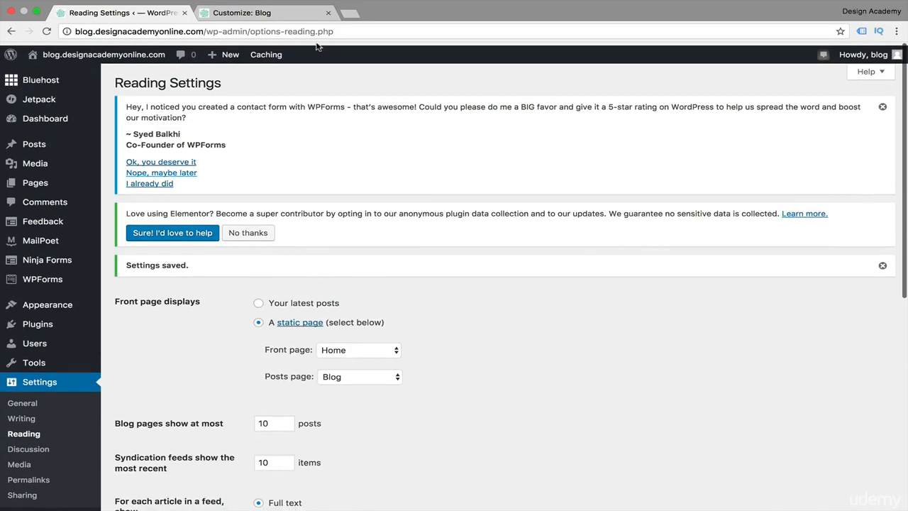
# Switch to the Blog page's customizer tab, reload it and check the Static Front Page settings
pyautogui.click(275, 12)
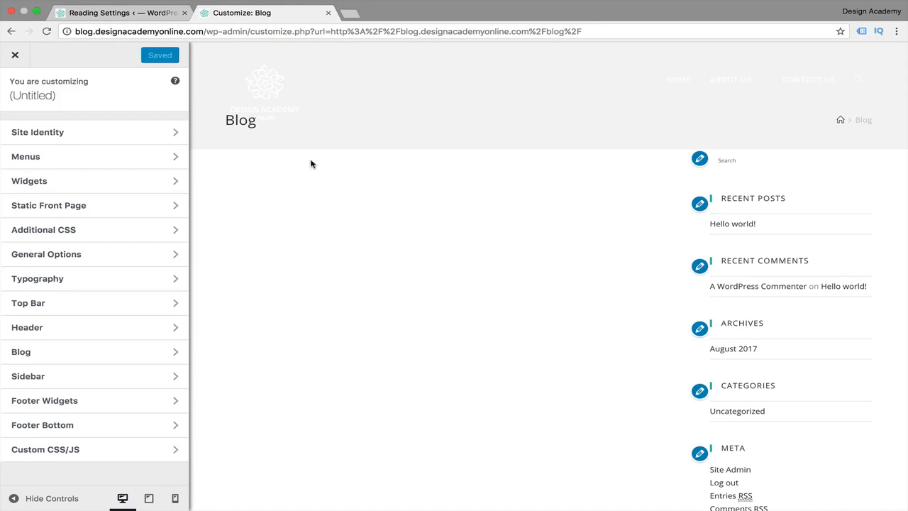
pyautogui.click(48, 31)
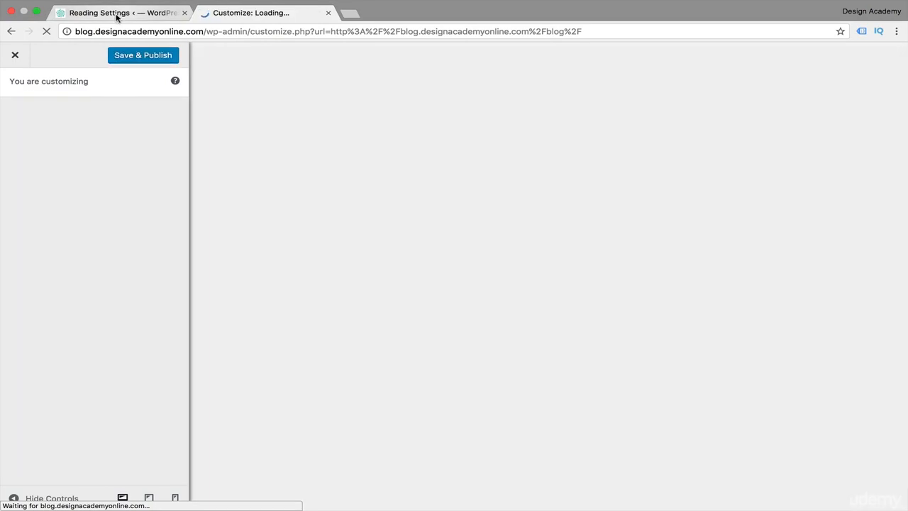
pyautogui.click(117, 13)
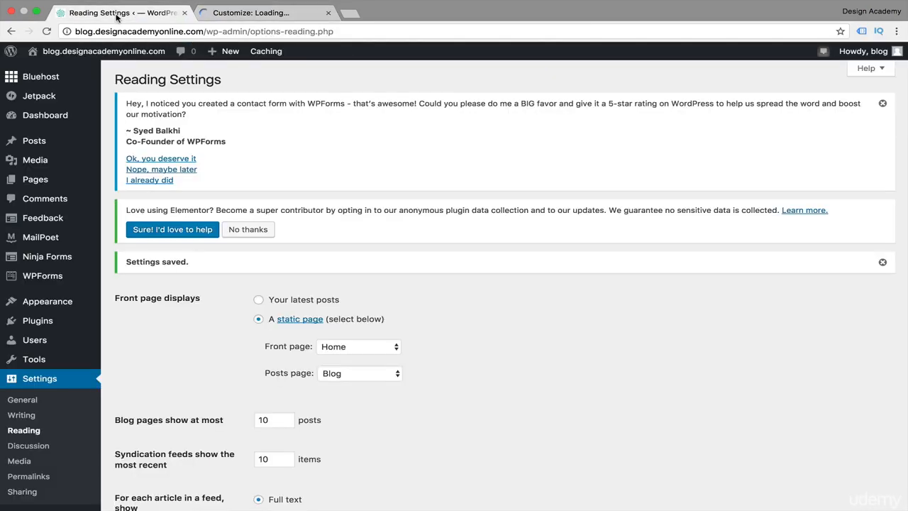
pyautogui.click(320, 14)
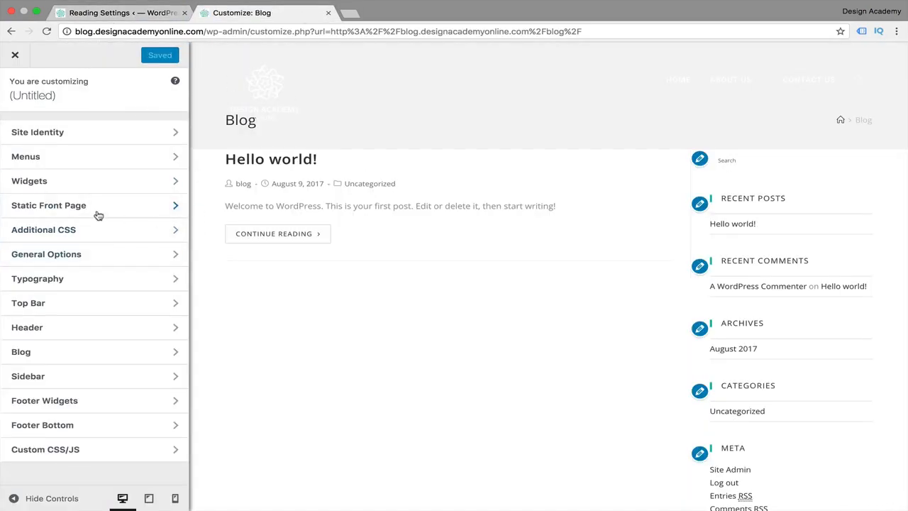
pyautogui.click(78, 214)
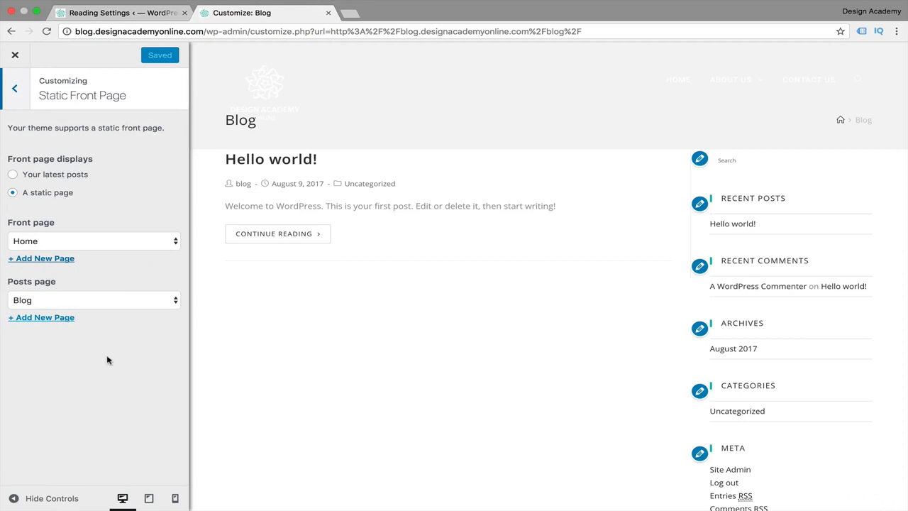
pyautogui.click(26, 103)
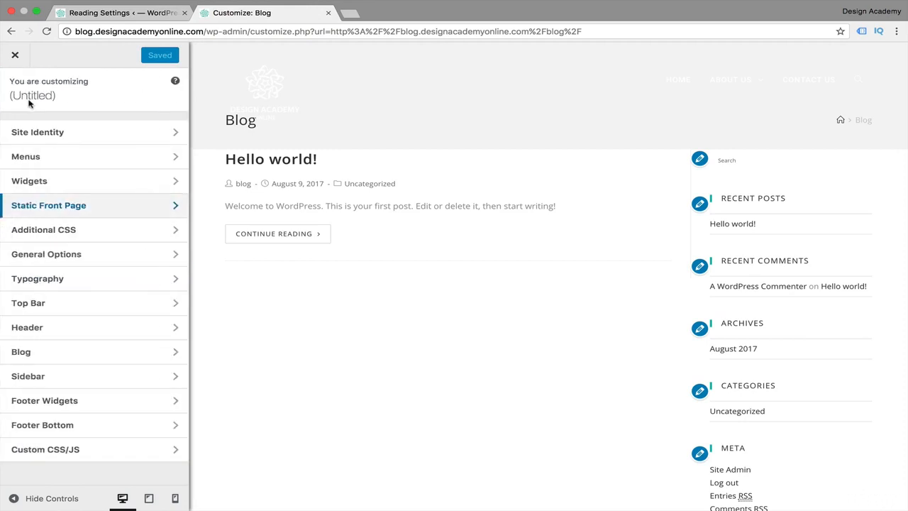
# Open the Blog Entries settings, try the left-sidebar archives and entries layout, and restore the right-sidebar layout
pyautogui.click(110, 358)
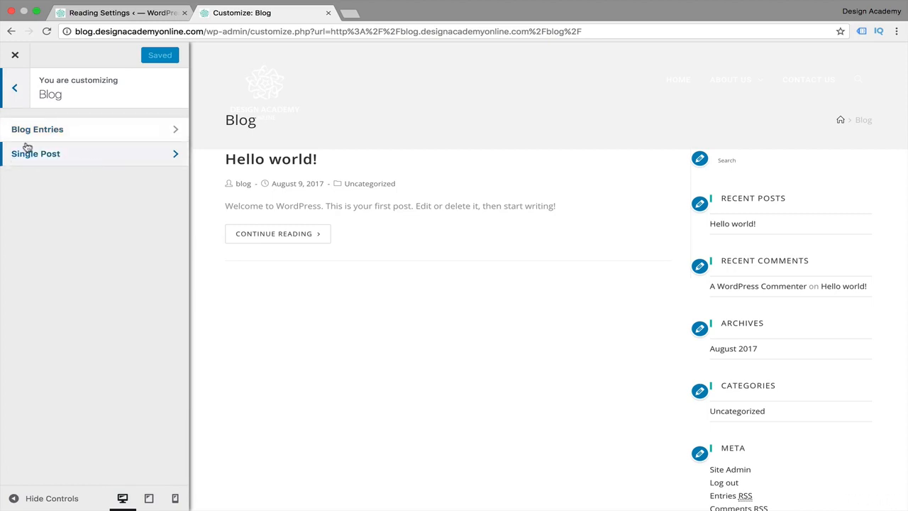
pyautogui.click(88, 133)
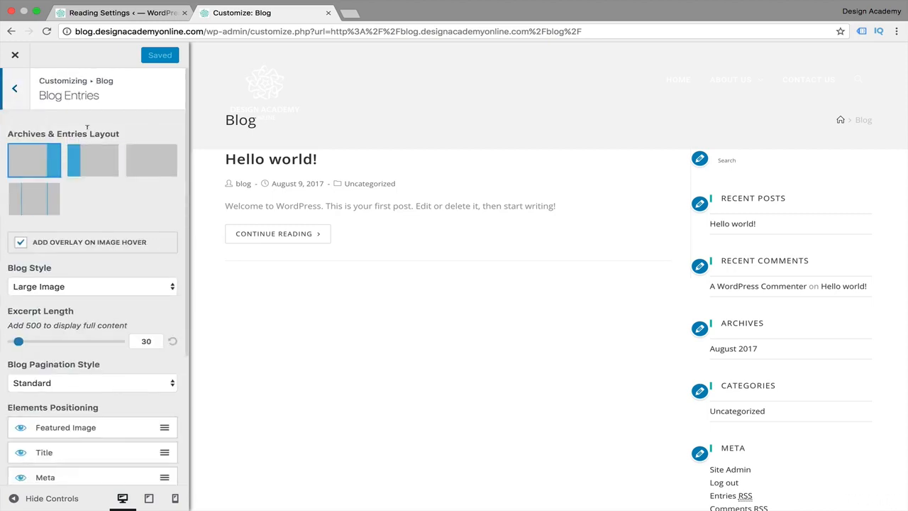
pyautogui.click(100, 166)
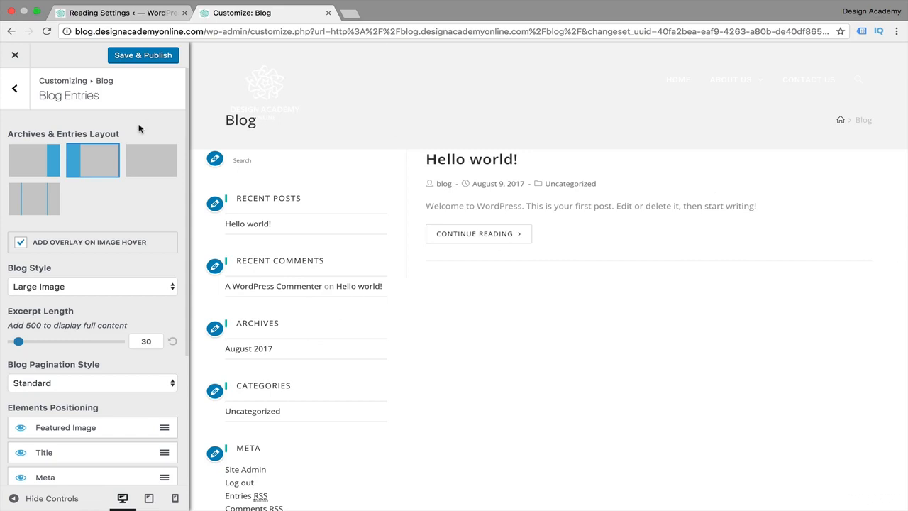
pyautogui.click(37, 159)
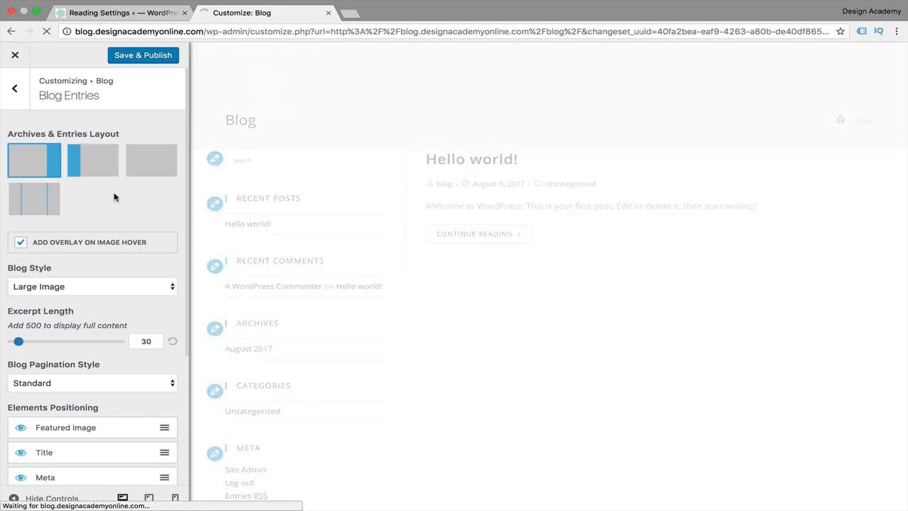
# Set the Blog Style to Grid and check the Images Size options, keeping Medium
pyautogui.scroll(-1, 114, 197)
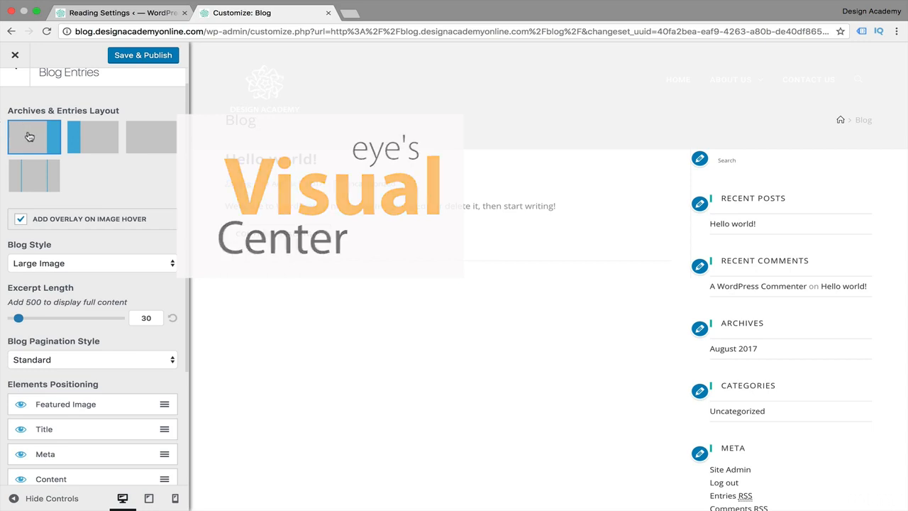
pyautogui.scroll(-2, 60, 178)
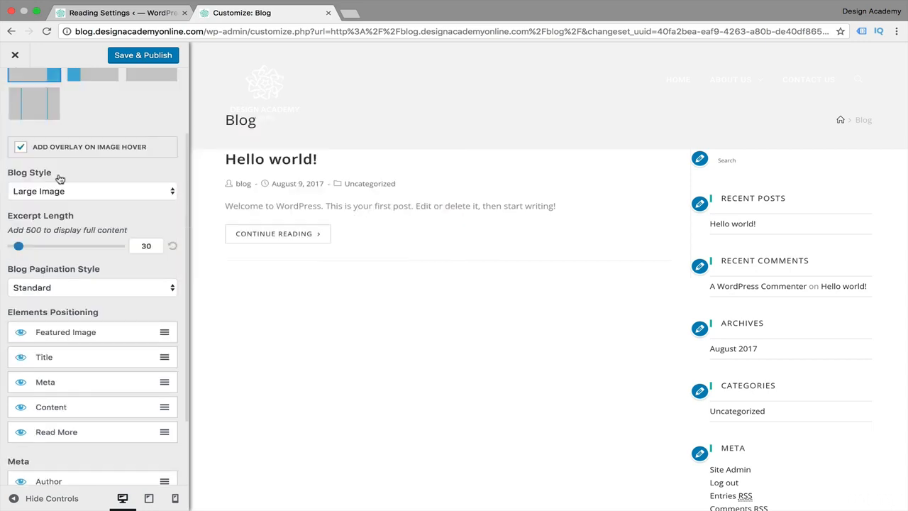
pyautogui.click(154, 192)
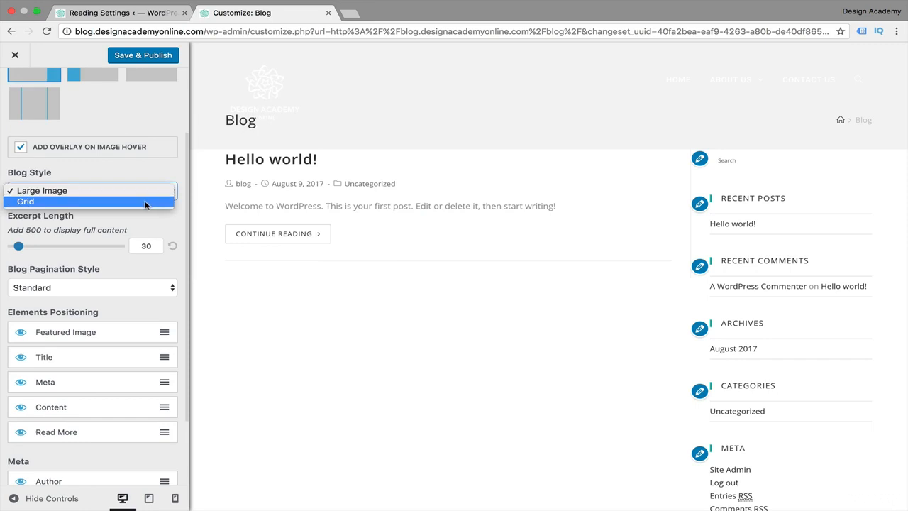
pyautogui.click(145, 203)
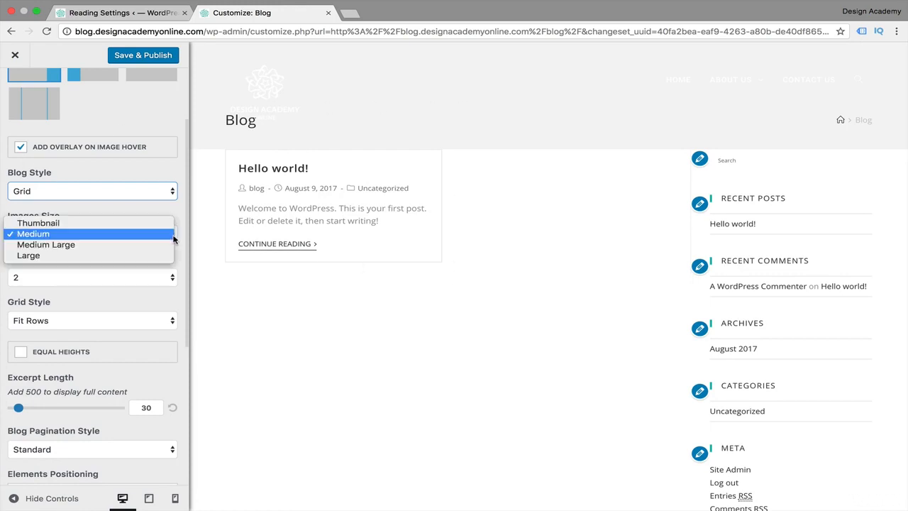
pyautogui.click(172, 235)
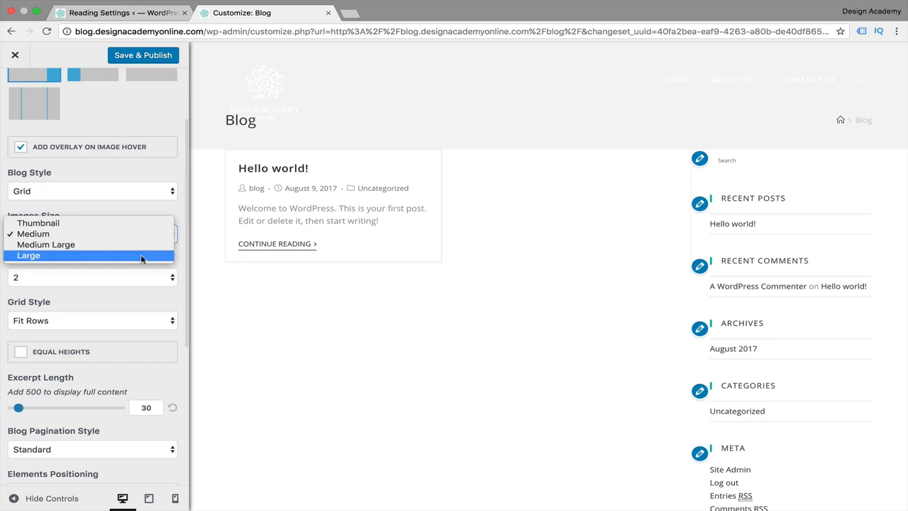
pyautogui.click(146, 212)
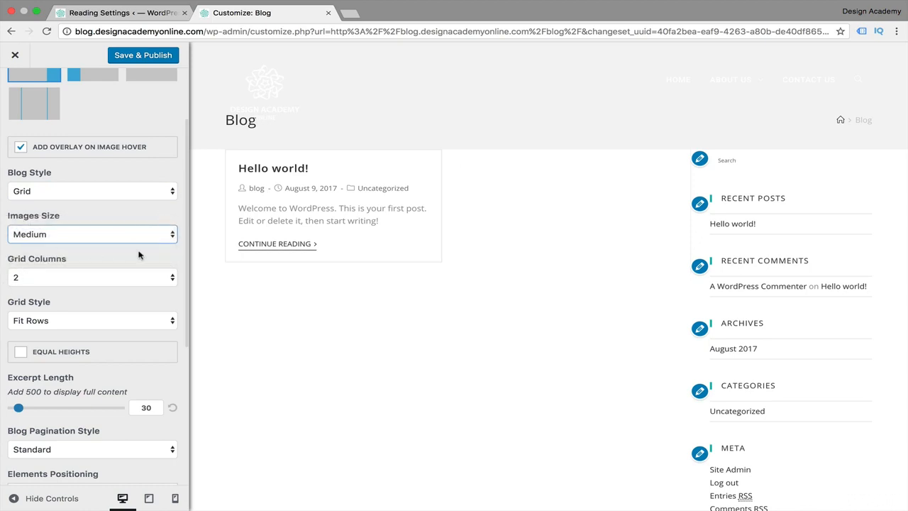
# Try 4 grid columns for the blog entries and return the column count to 2
pyautogui.click(172, 279)
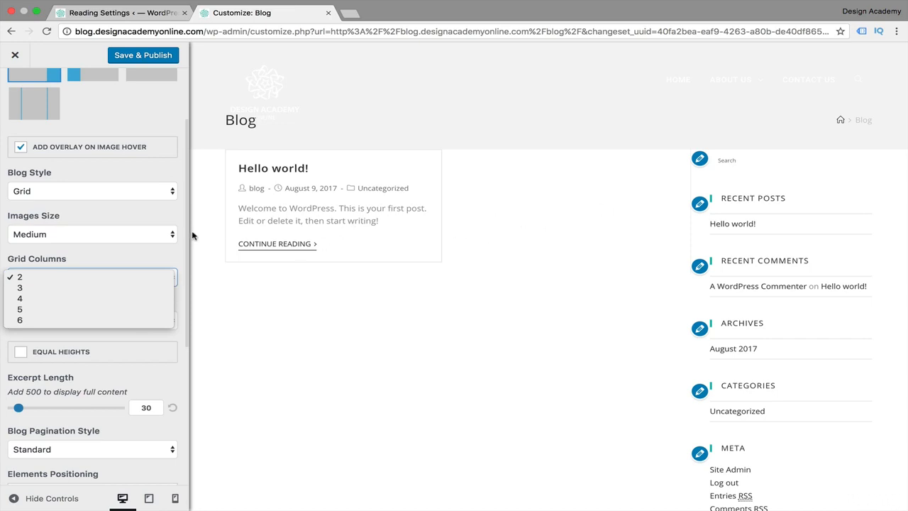
pyautogui.click(124, 297)
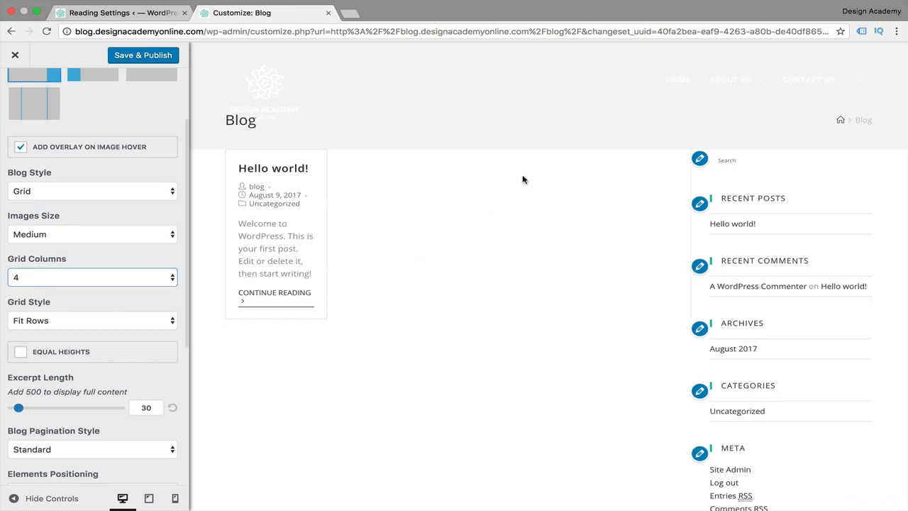
pyautogui.rightClick(166, 283)
pyautogui.click(122, 307)
pyautogui.click(167, 287)
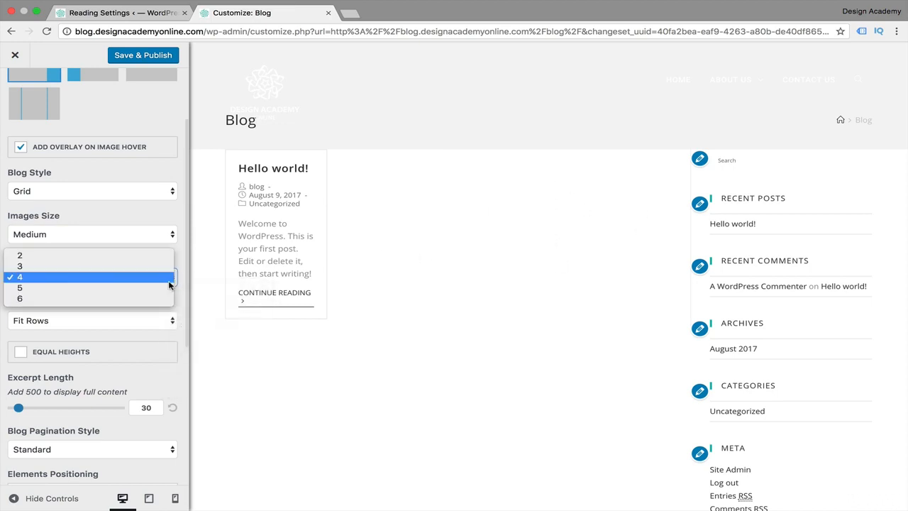
pyautogui.click(150, 256)
# Examine the Grid Style and Blog Pagination Style options, keeping Fit Rows and Standard
pyautogui.scroll(-2, 170, 252)
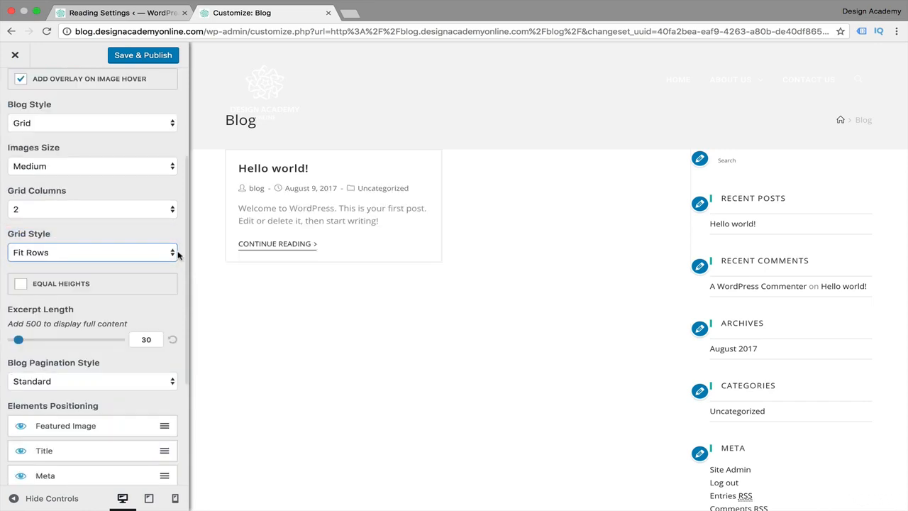
pyautogui.click(171, 253)
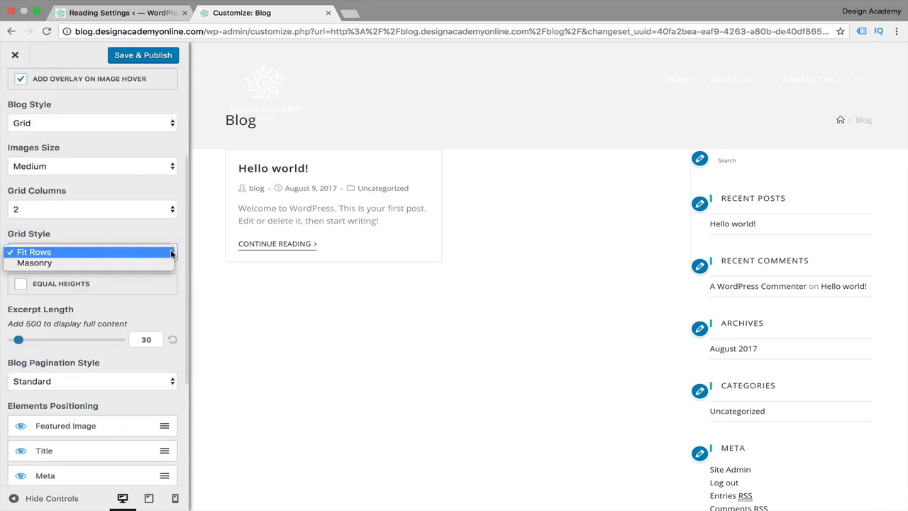
pyautogui.click(179, 291)
pyautogui.scroll(-1, 109, 316)
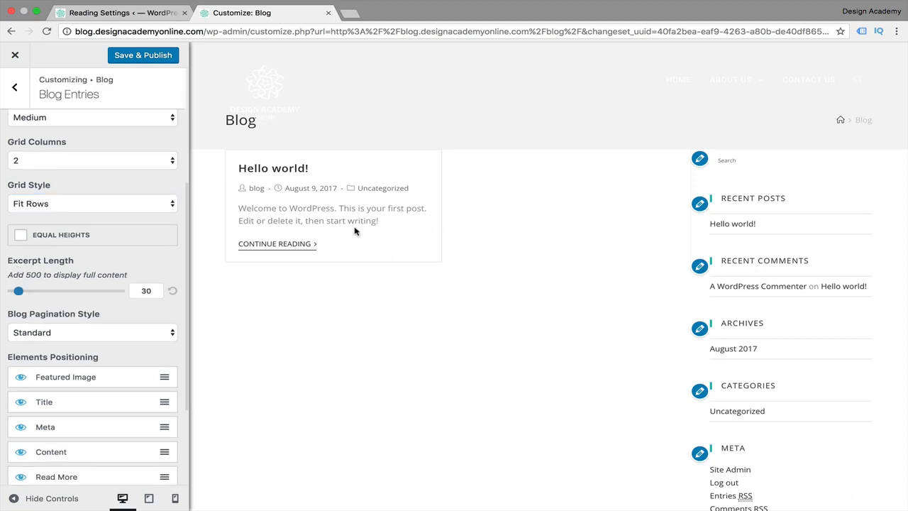
pyautogui.scroll(-1, 122, 300)
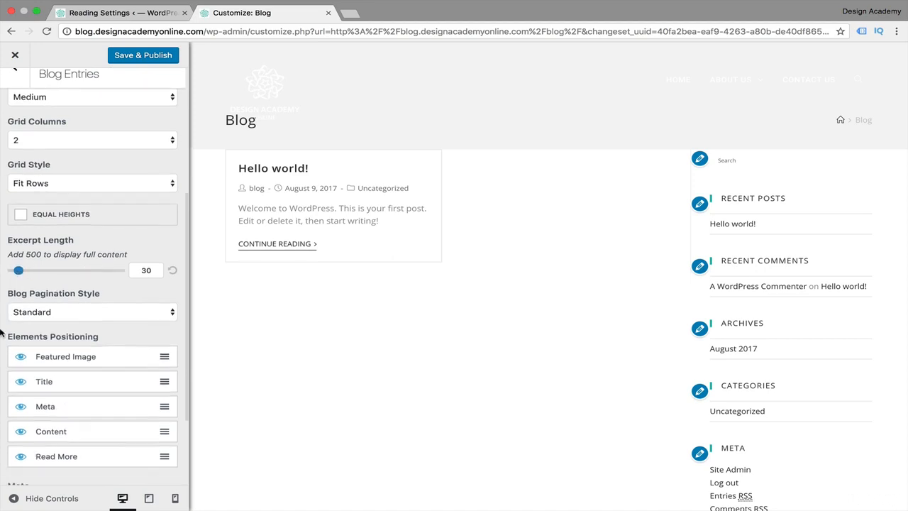
pyautogui.scroll(-5, 179, 216)
pyautogui.click(173, 223)
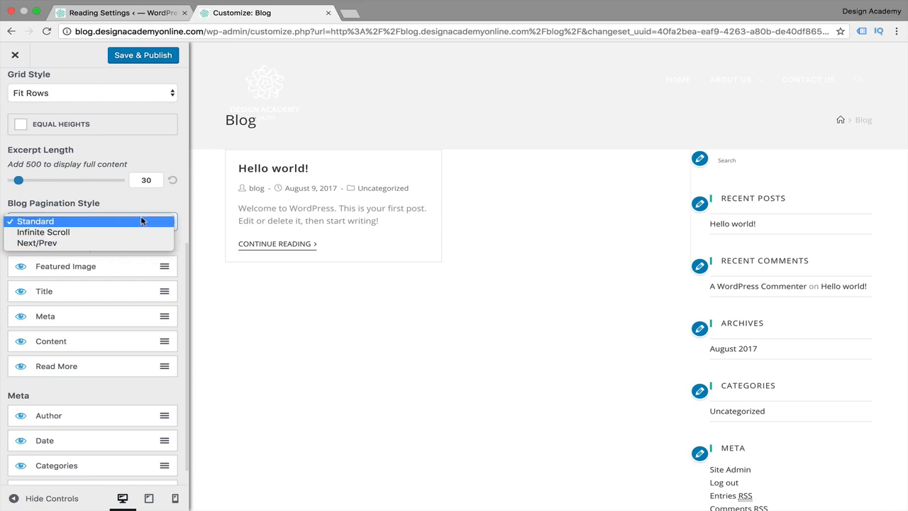
pyautogui.click(179, 200)
# Reorder the blog entry elements by moving Featured Image below Title, trying Title below Content and returning Title to the first place
pyautogui.scroll(-1, 127, 207)
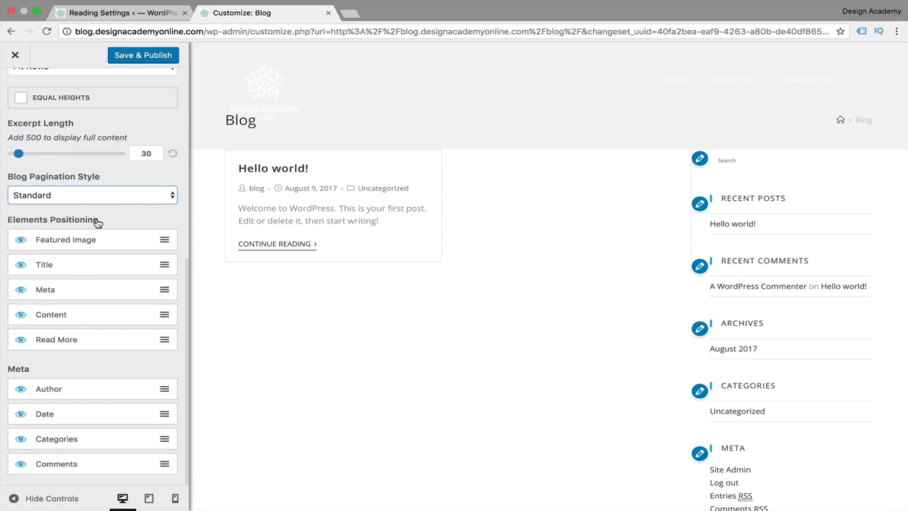
pyautogui.moveTo(83, 247); pyautogui.dragTo(84, 296)
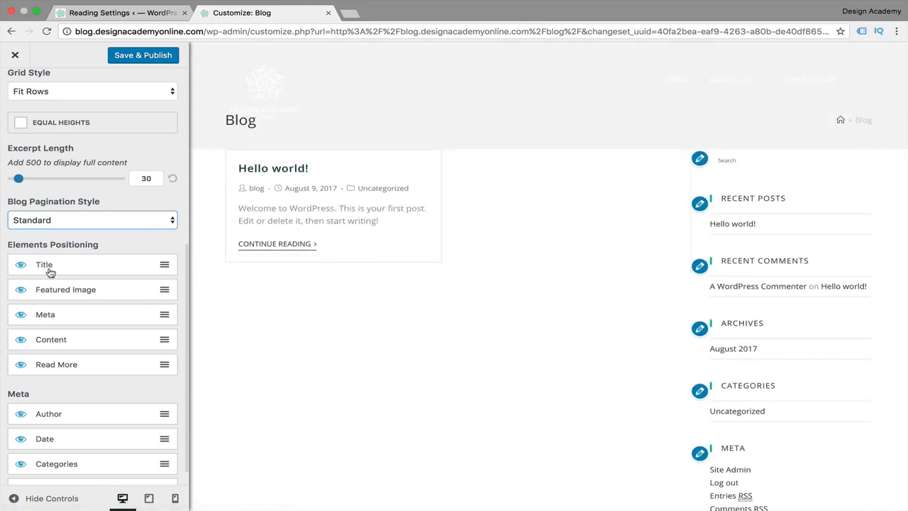
pyautogui.moveTo(85, 267); pyautogui.dragTo(86, 348)
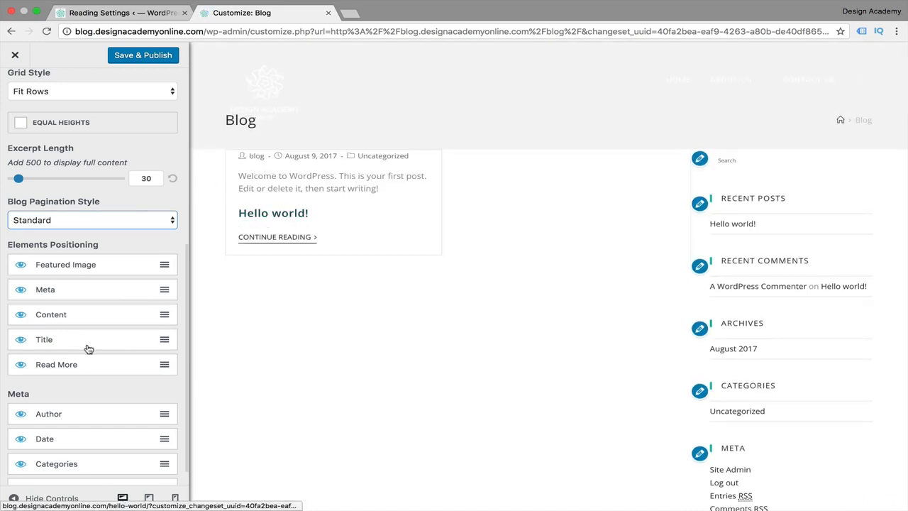
pyautogui.moveTo(77, 344); pyautogui.dragTo(82, 275)
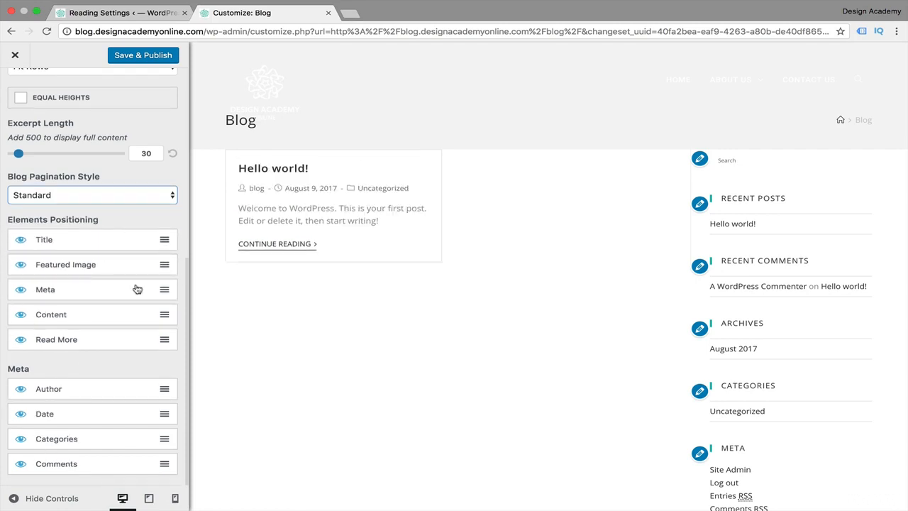
# Hide the Meta element of the blog entries and the Author item of the post meta
pyautogui.click(20, 289)
pyautogui.click(20, 389)
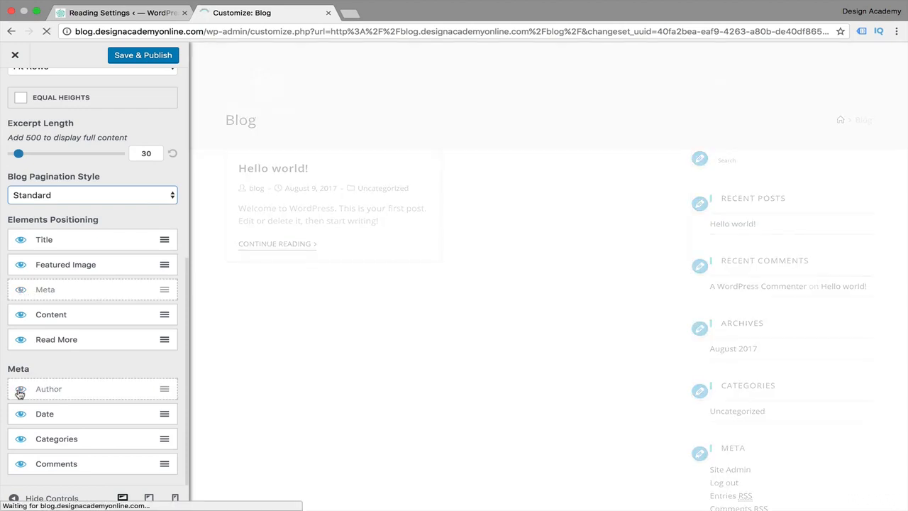
# Hide the Date and Categories items of the post meta, and try hiding the Content element before showing it again
pyautogui.click(21, 419)
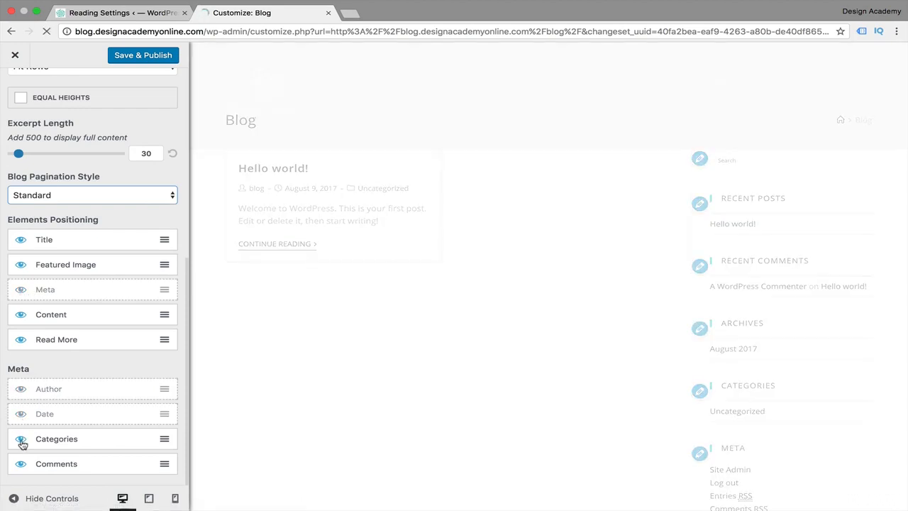
pyautogui.click(20, 439)
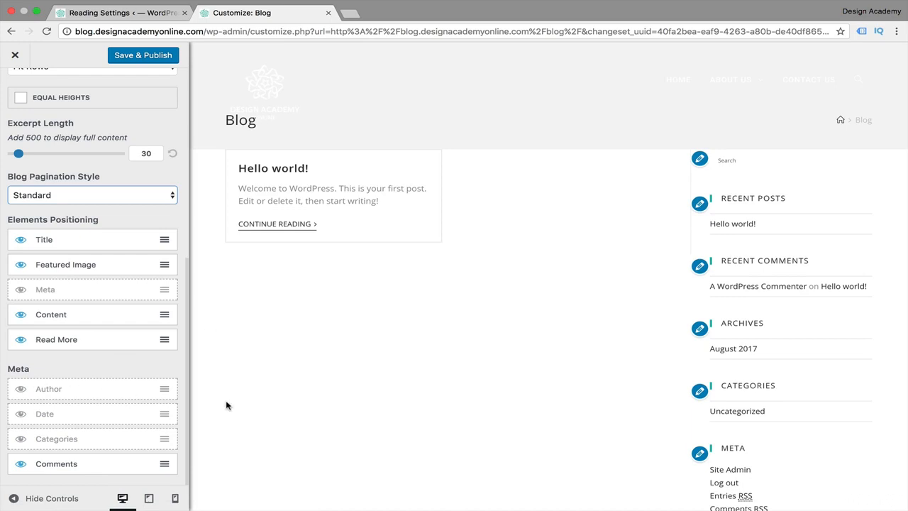
pyautogui.click(21, 316)
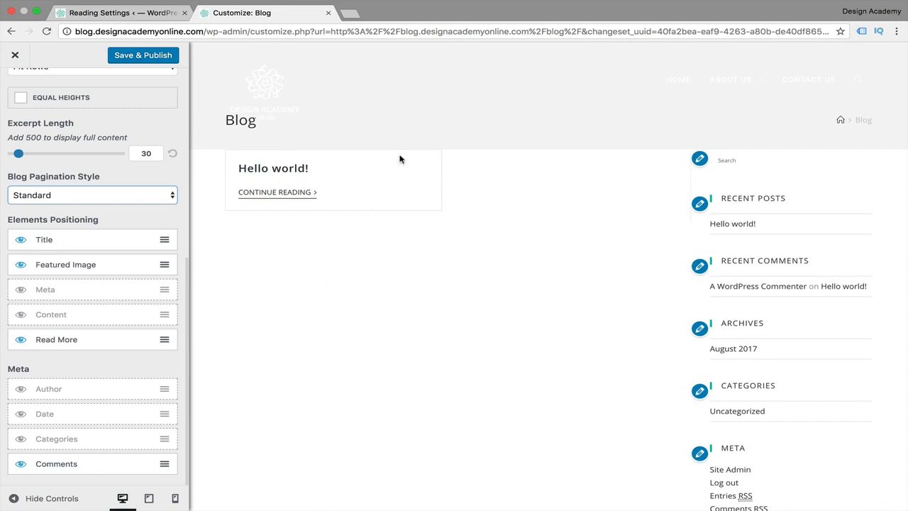
pyautogui.click(19, 314)
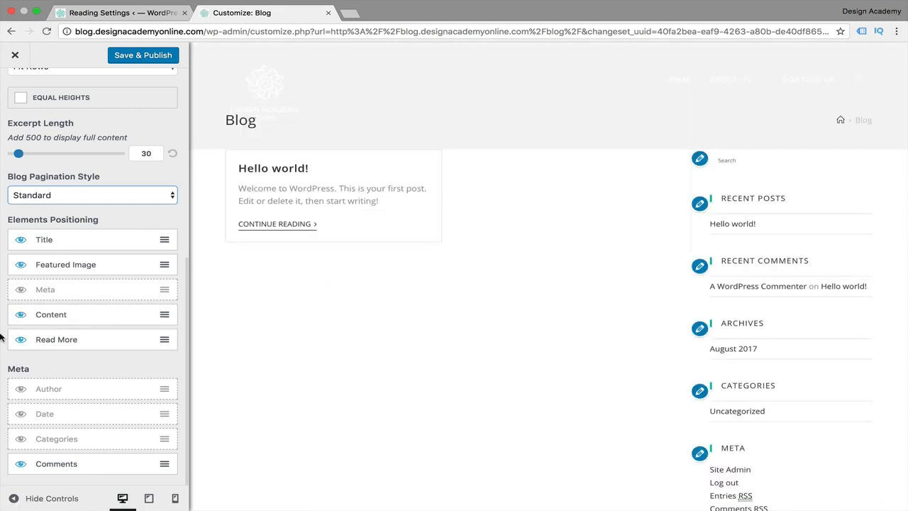
# Save and publish the blog customizations and look over the blog page with its sidebar in the preview
pyautogui.click(138, 54)
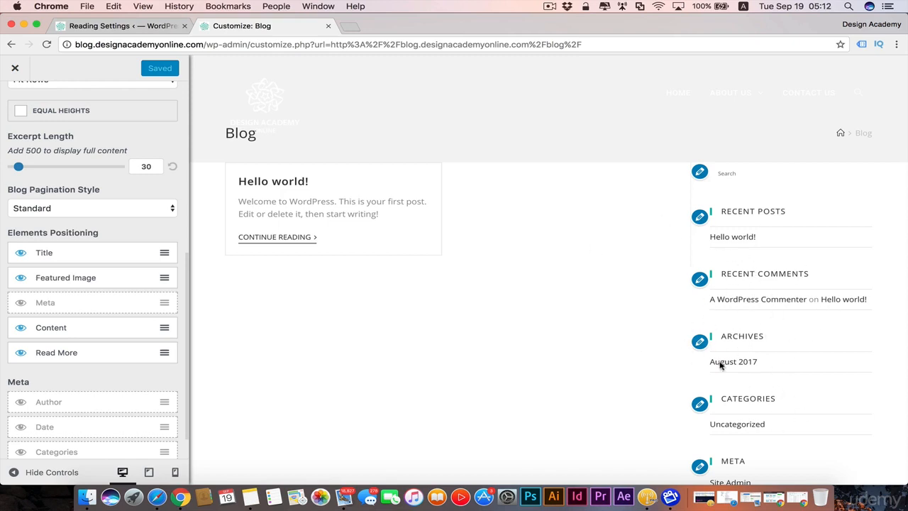
pyautogui.scroll(-2, 646, 350)
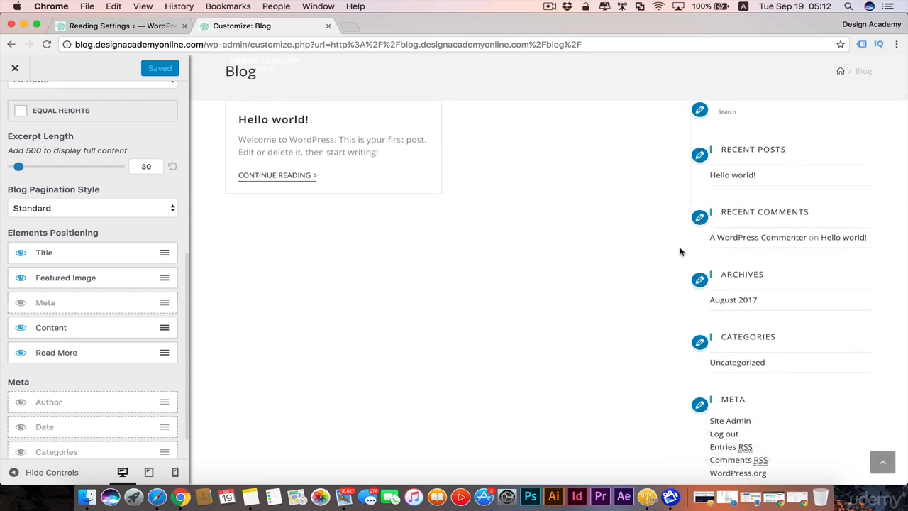
pyautogui.scroll(5, 642, 310)
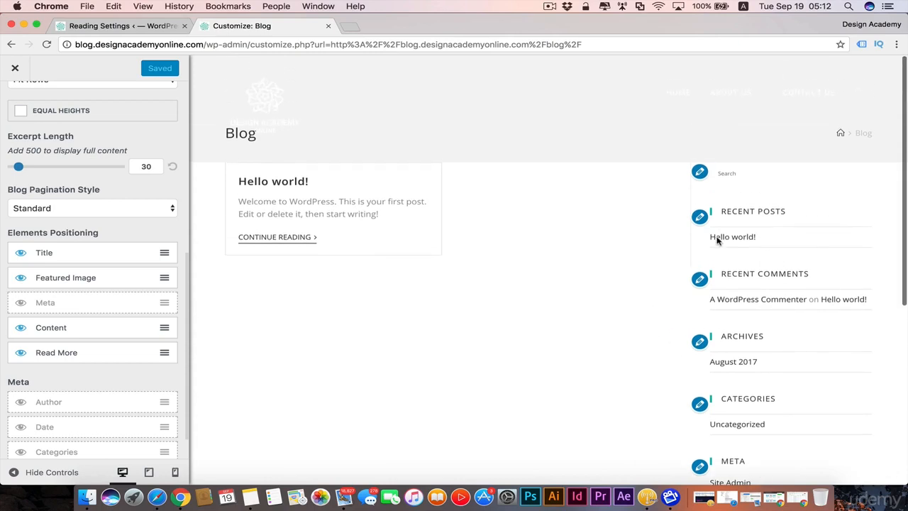
pyautogui.scroll(-5, 523, 217)
pyautogui.scroll(-5, 523, 216)
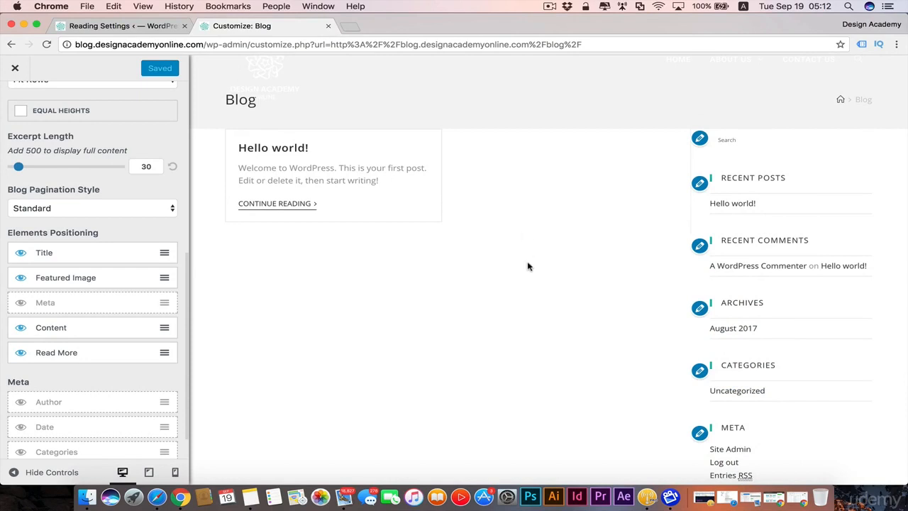
# Start a new post in the WordPress dashboard and title it "Post to be designed with elementor"
pyautogui.click(106, 25)
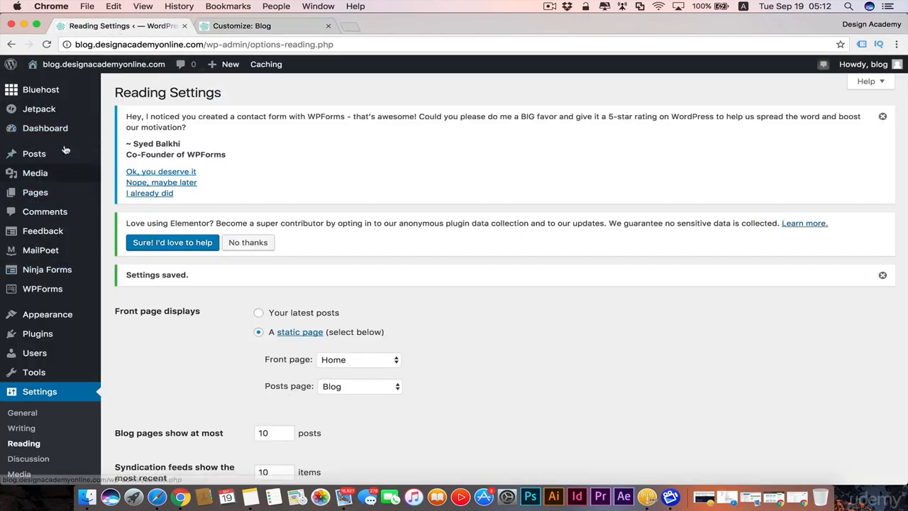
pyautogui.moveTo(65, 159)
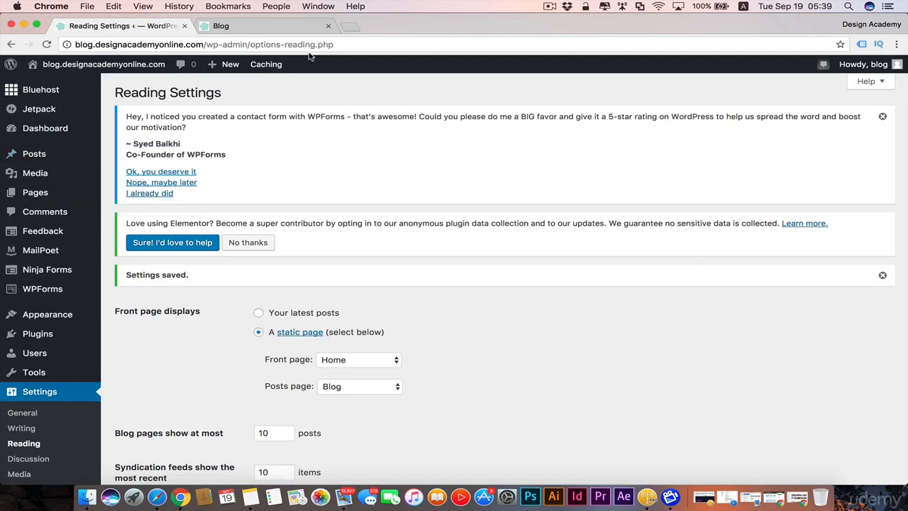
pyautogui.click(243, 26)
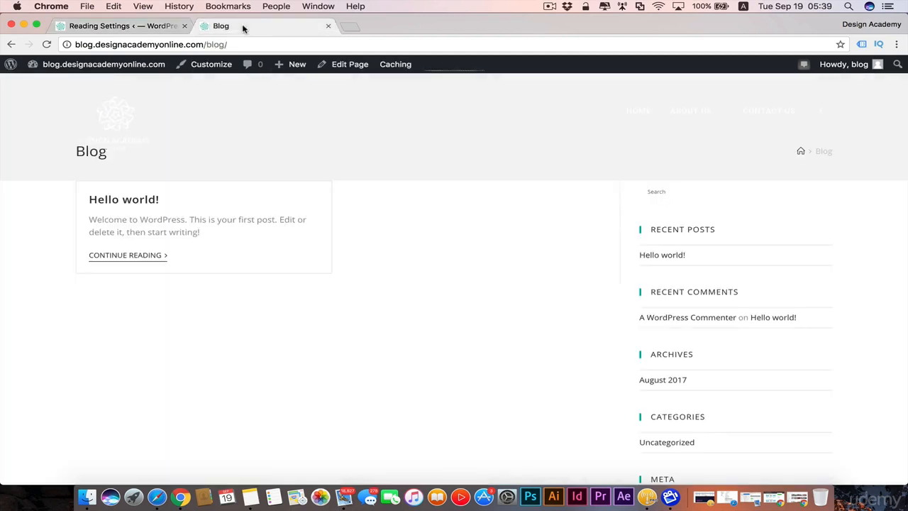
pyautogui.moveTo(280, 68)
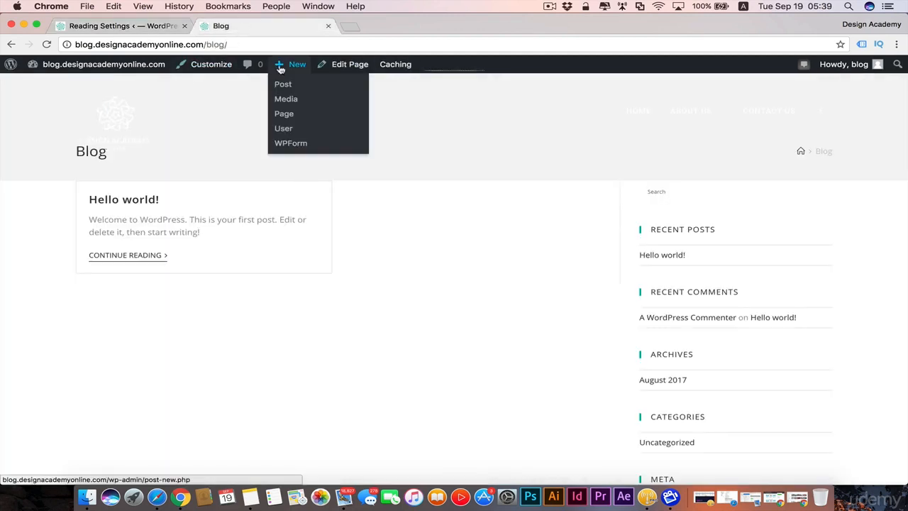
pyautogui.click(120, 25)
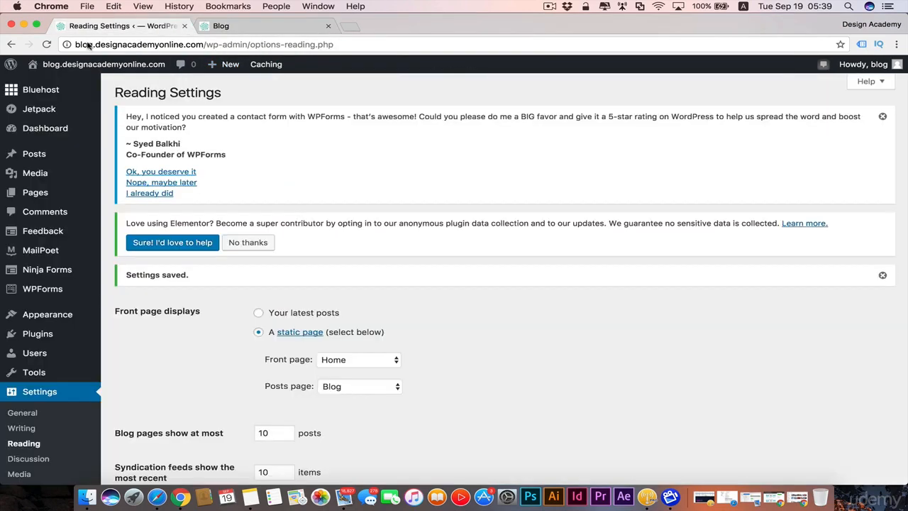
pyautogui.moveTo(34, 154)
pyautogui.click(137, 174)
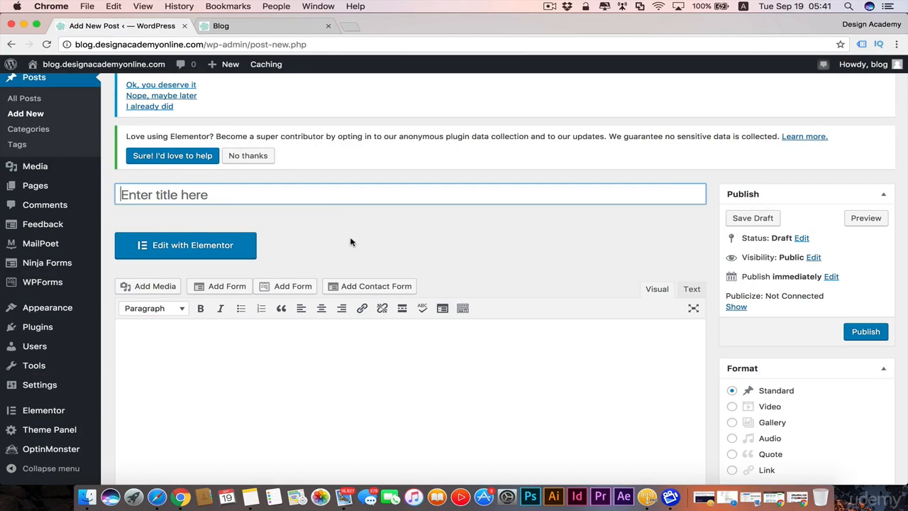
pyautogui.write('Post')
pyautogui.write('to be designed with elementor')
pyautogui.scroll(1, 405, 207)
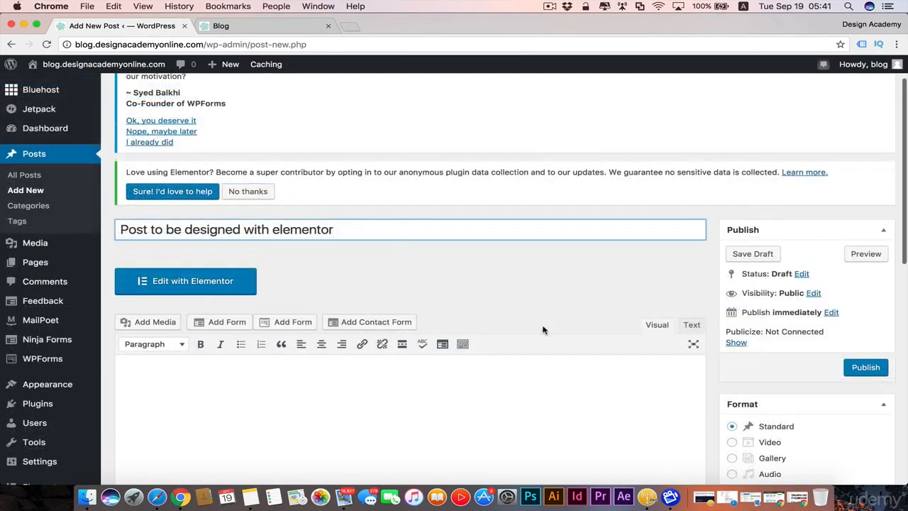
# Set the post's OceanWP content layout to 100% Full Width and disable its margins
pyautogui.scroll(-10, 543, 330)
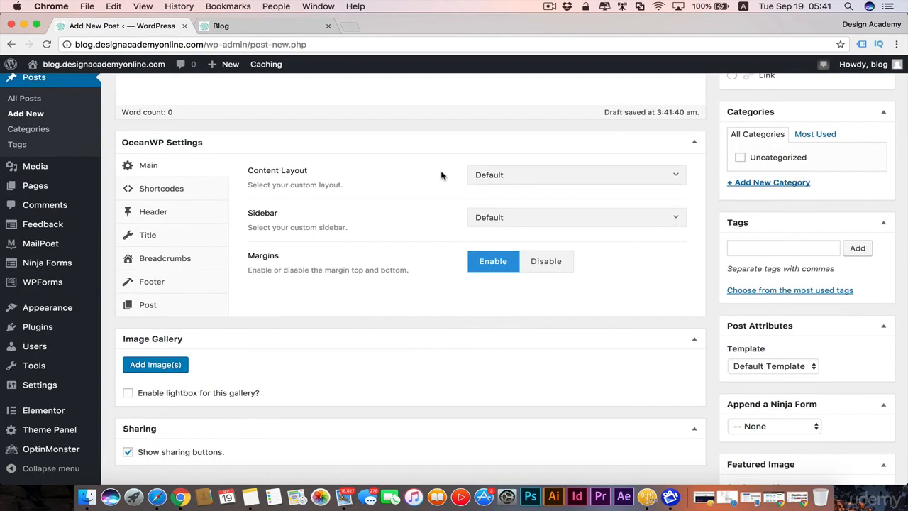
pyautogui.click(675, 177)
pyautogui.click(547, 283)
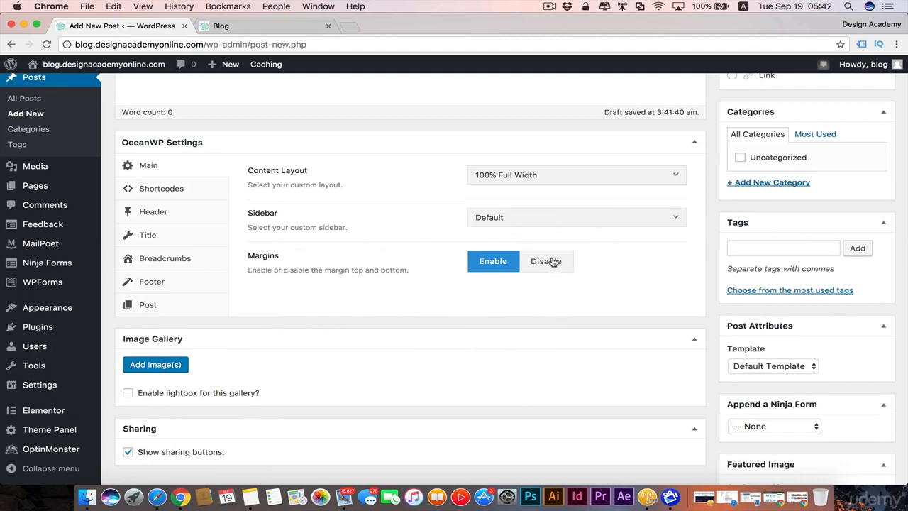
pyautogui.click(554, 262)
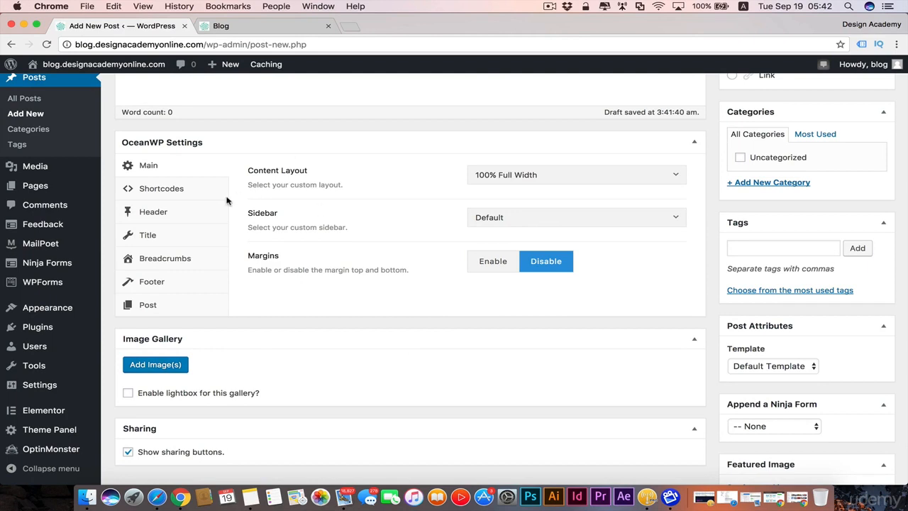
# Configure the post's OceanWP header settings: top bar disabled, header enabled and Main Menu as the main navigation menu
pyautogui.click(181, 217)
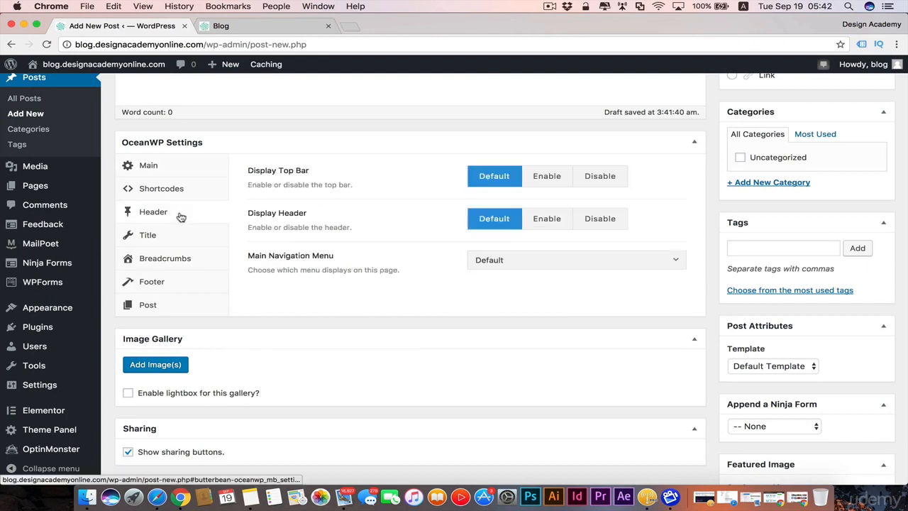
pyautogui.click(606, 177)
pyautogui.click(548, 219)
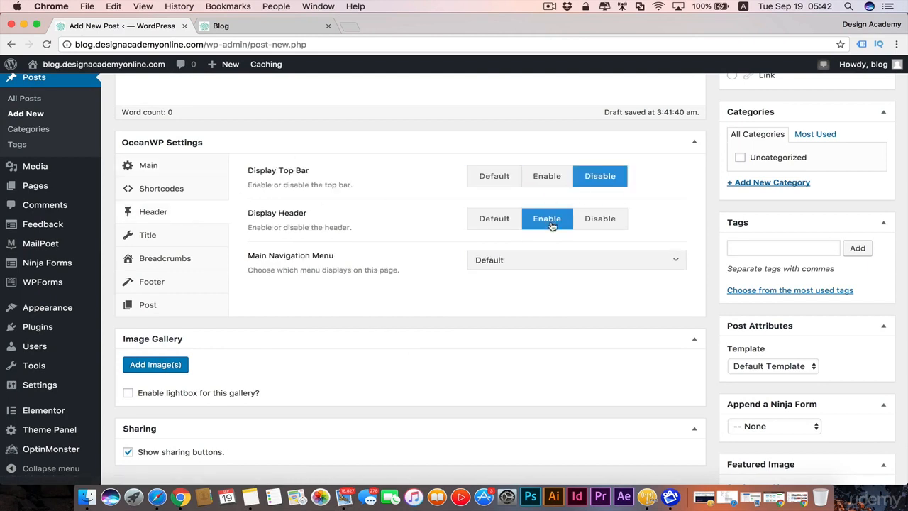
pyautogui.click(677, 262)
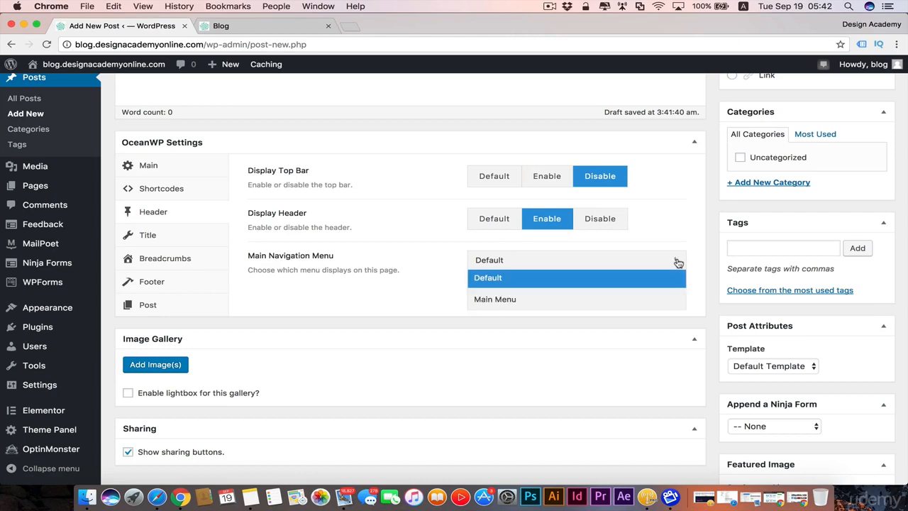
pyautogui.click(639, 299)
pyautogui.press('ctrl+super+f')
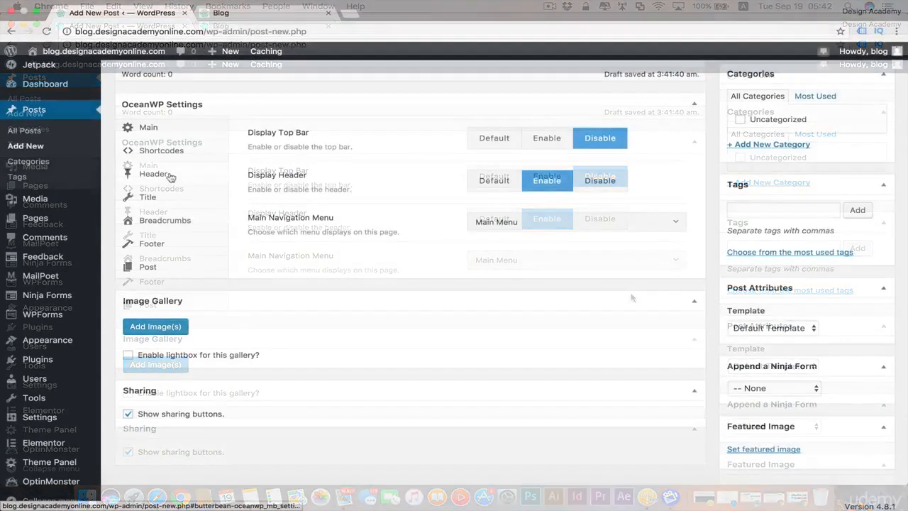
# Disable the page title display in the post's OceanWP settings and publish the post
pyautogui.click(150, 200)
pyautogui.click(605, 141)
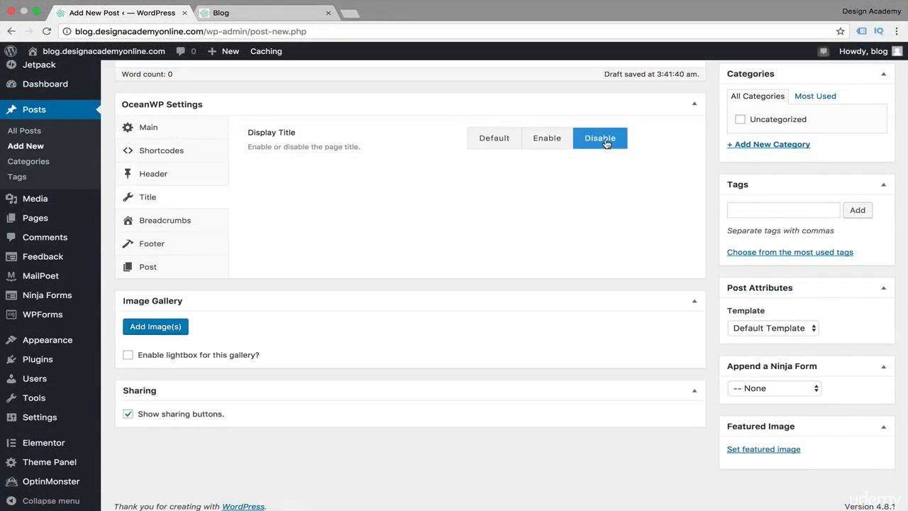
pyautogui.scroll(10, 659, 160)
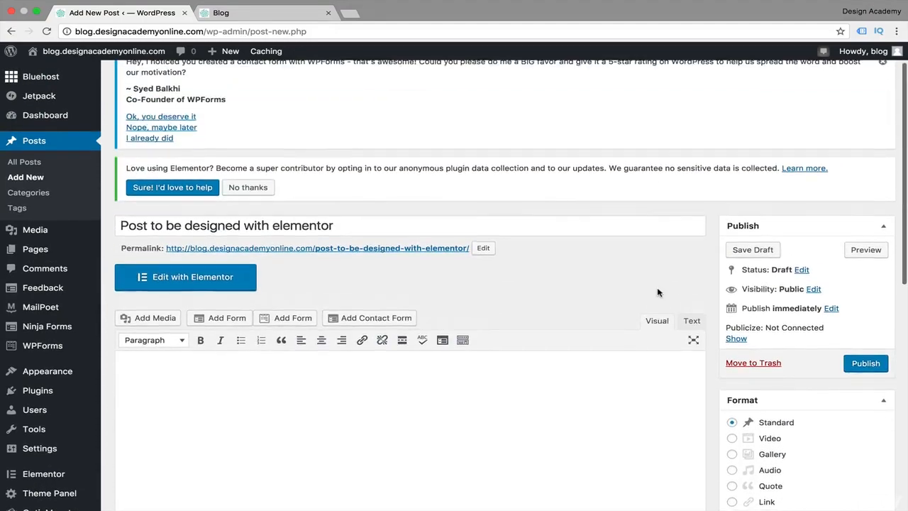
pyautogui.scroll(-3, 658, 286)
pyautogui.scroll(-5, 658, 286)
pyautogui.scroll(5, 659, 289)
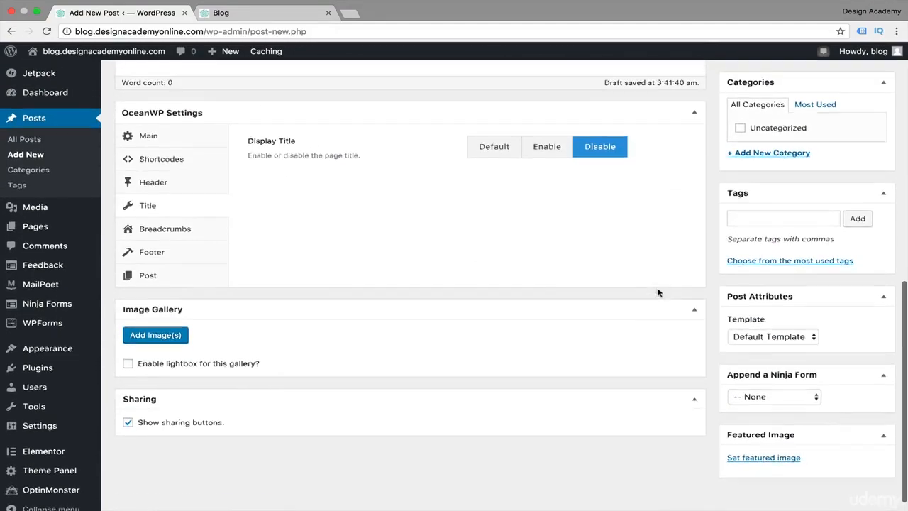
pyautogui.click(865, 210)
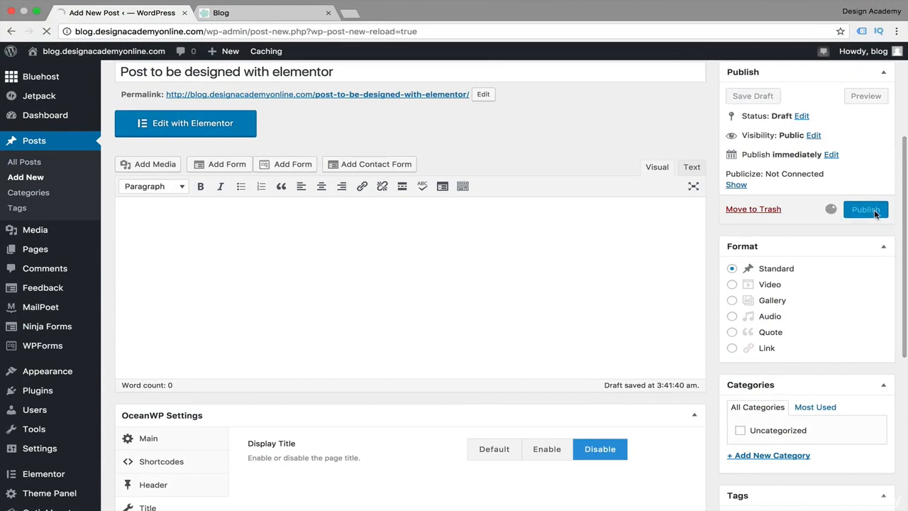
# Open the post in the Elementor editor and insert the predesigned "Blog Post – Launch" template
pyautogui.click(181, 249)
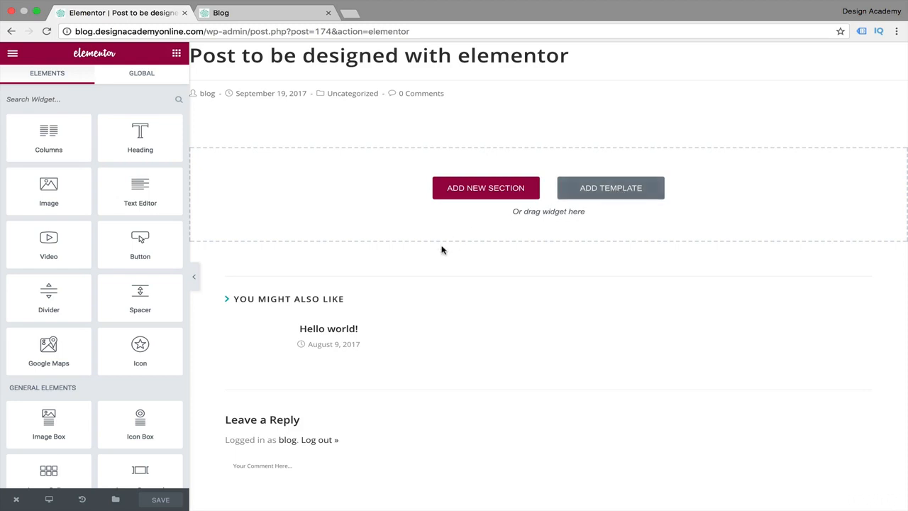
pyautogui.click(630, 187)
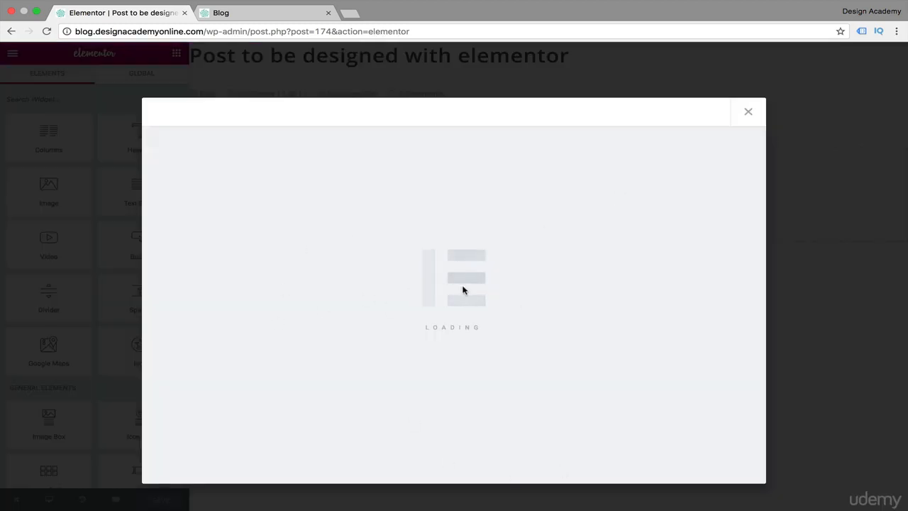
pyautogui.scroll(-10, 451, 352)
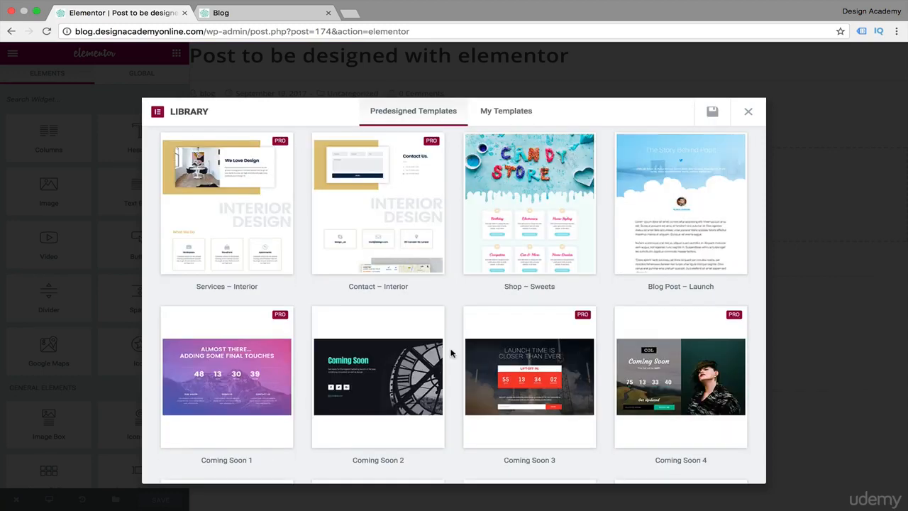
pyautogui.moveTo(709, 182)
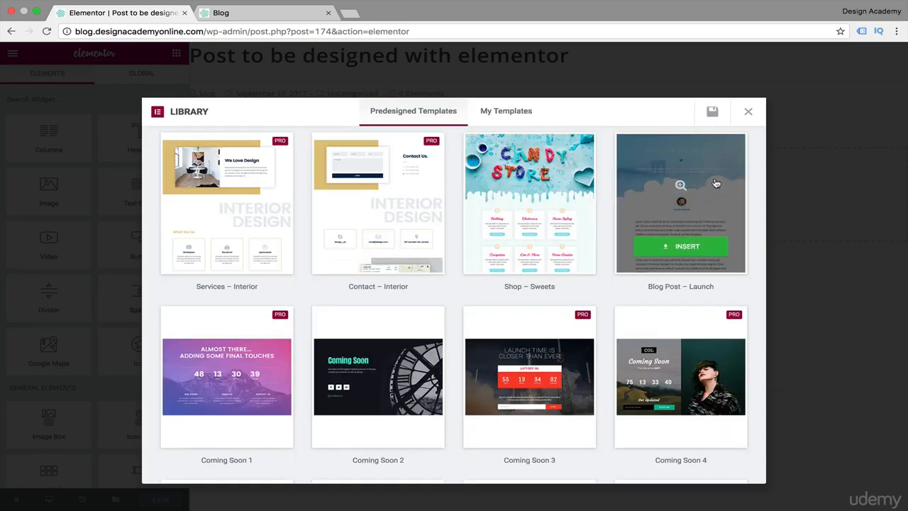
pyautogui.click(701, 247)
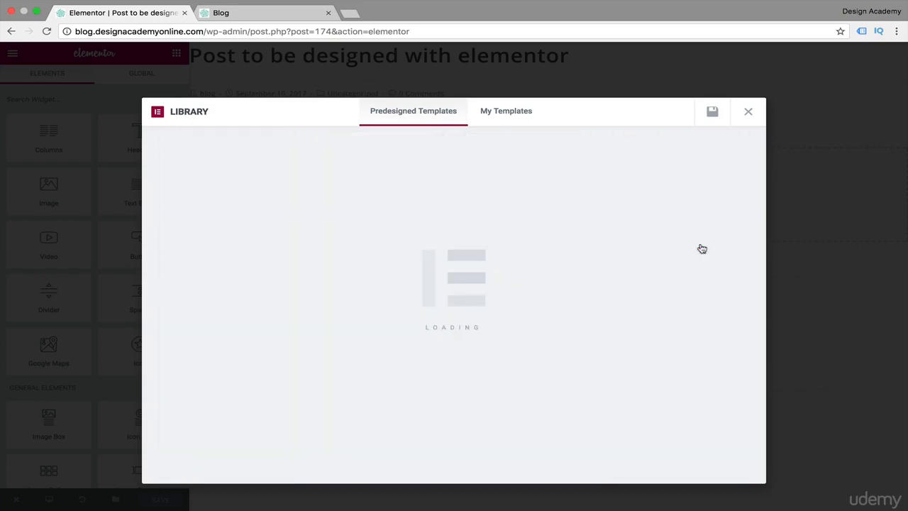
pyautogui.scroll(-5, 695, 395)
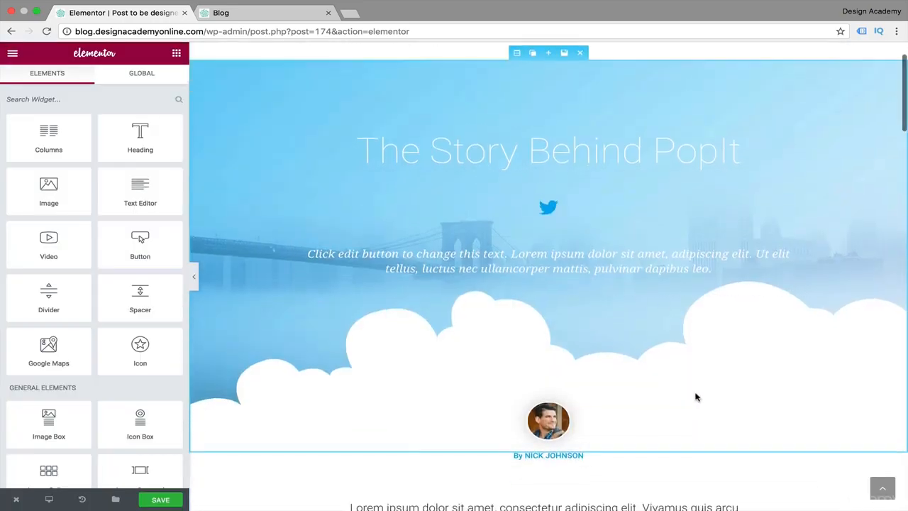
pyautogui.scroll(-10, 695, 397)
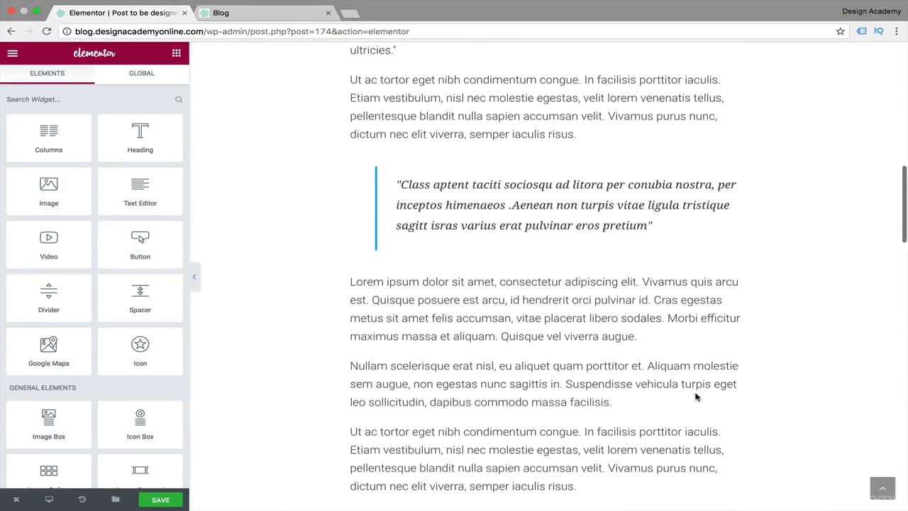
pyautogui.scroll(-10, 695, 397)
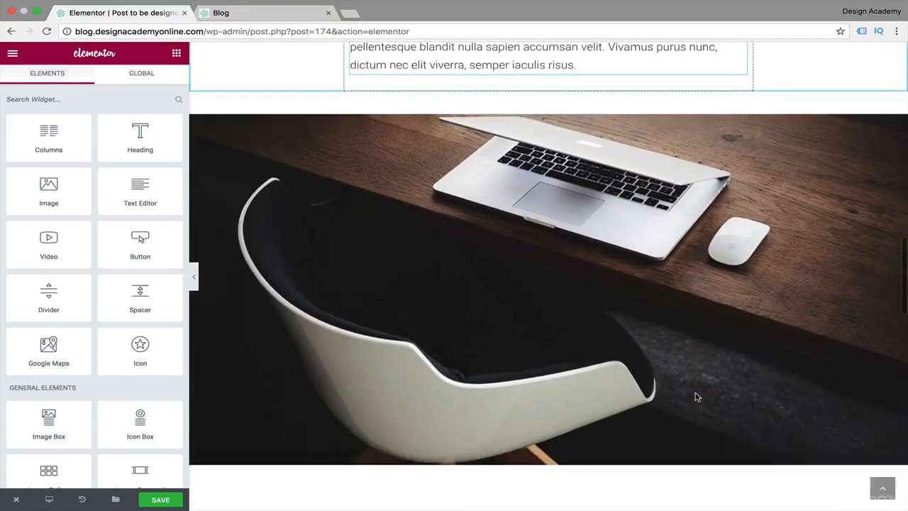
pyautogui.scroll(-10, 695, 397)
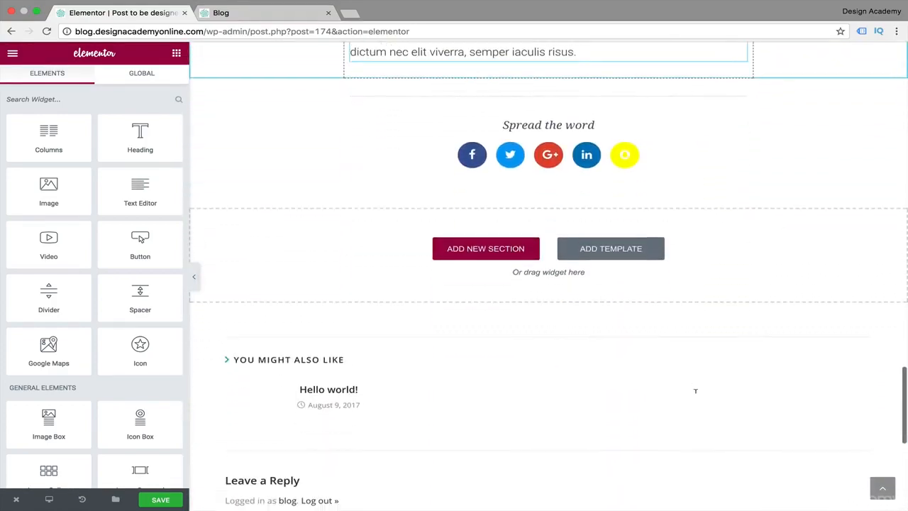
# Preview the inserted template without the editing panel, from the image carousel up to the heading section
pyautogui.scroll(-3, 695, 390)
pyautogui.scroll(10, 695, 390)
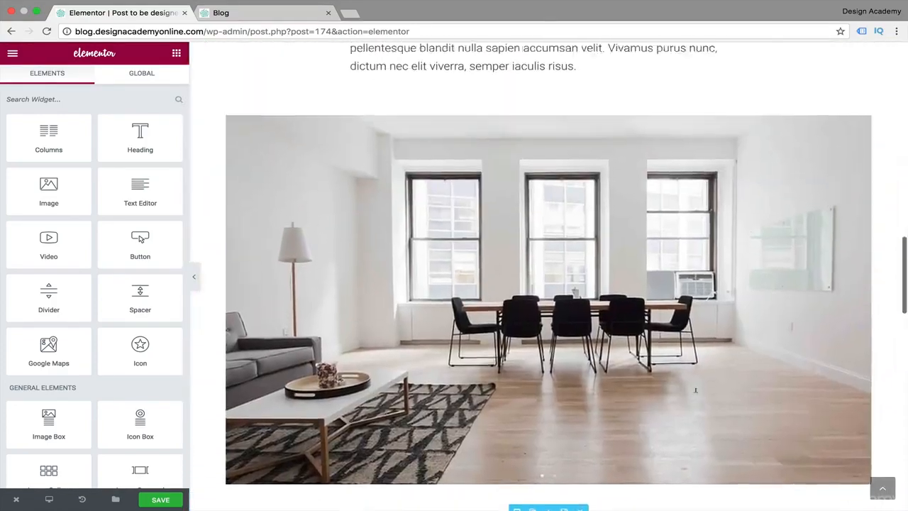
pyautogui.scroll(-3, 697, 394)
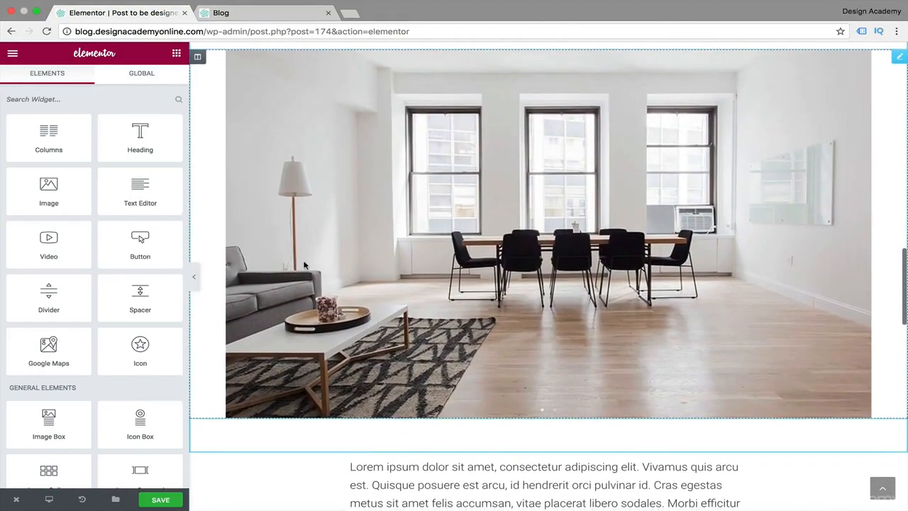
pyautogui.click(193, 277)
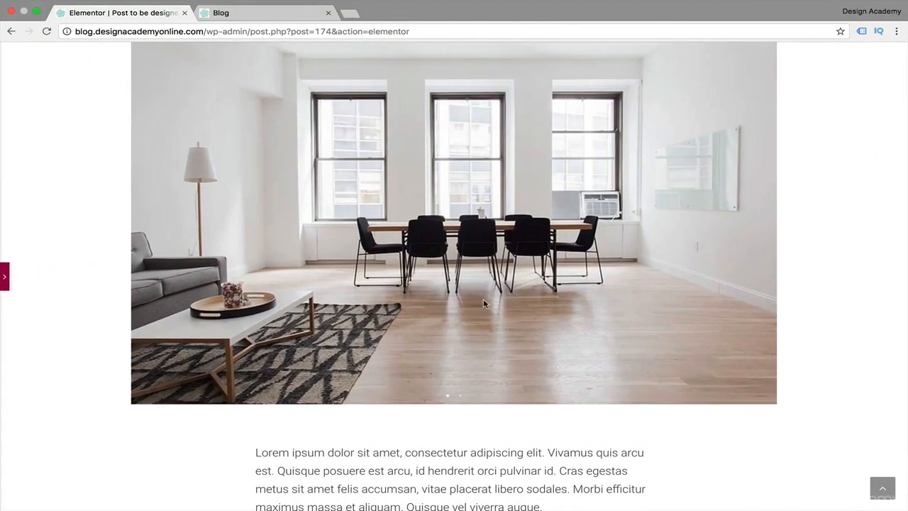
pyautogui.scroll(15, 449, 357)
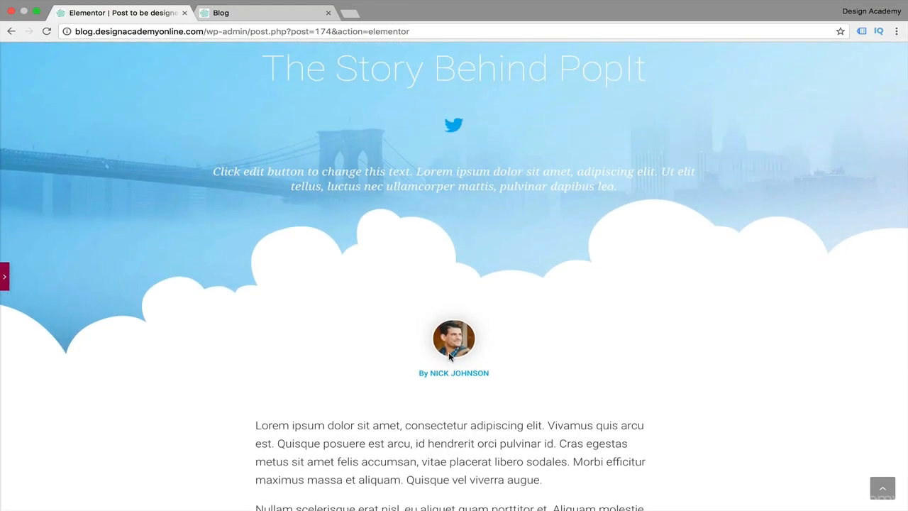
pyautogui.scroll(2, 688, 309)
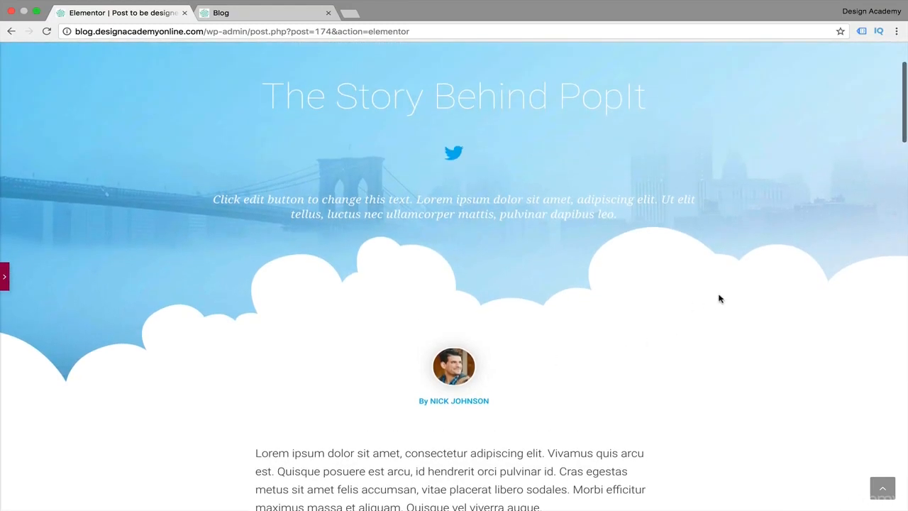
pyautogui.click(2, 282)
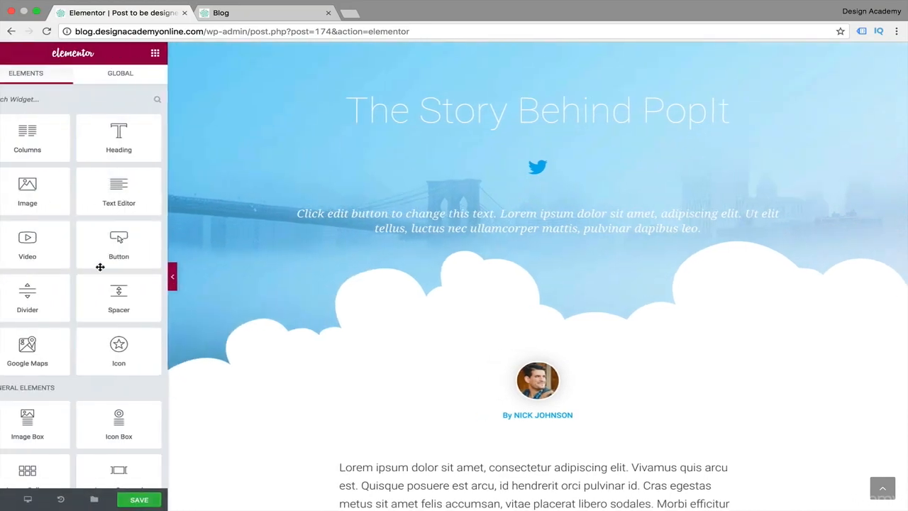
# Change the background color of the "The Story Behind PopIt" section to purple, with RGB values 168, 0, 229
pyautogui.scroll(-1, 410, 270)
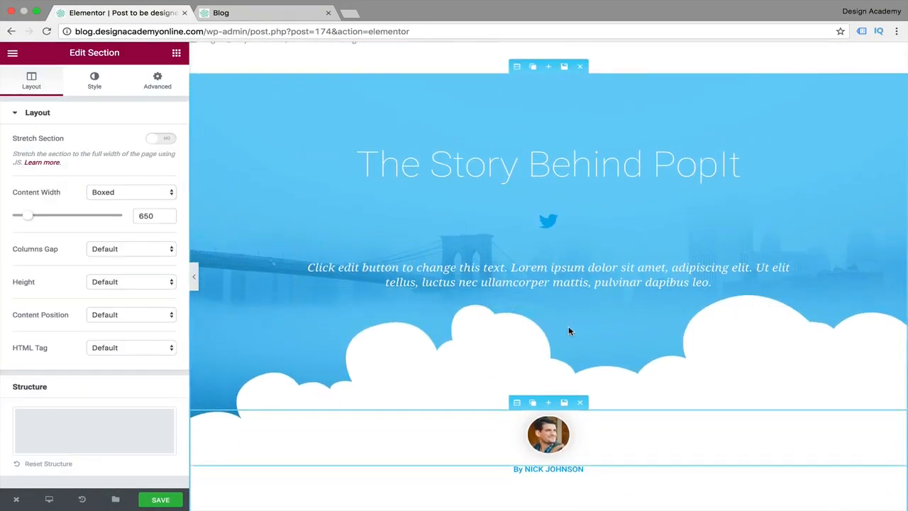
pyautogui.scroll(-2, 568, 326)
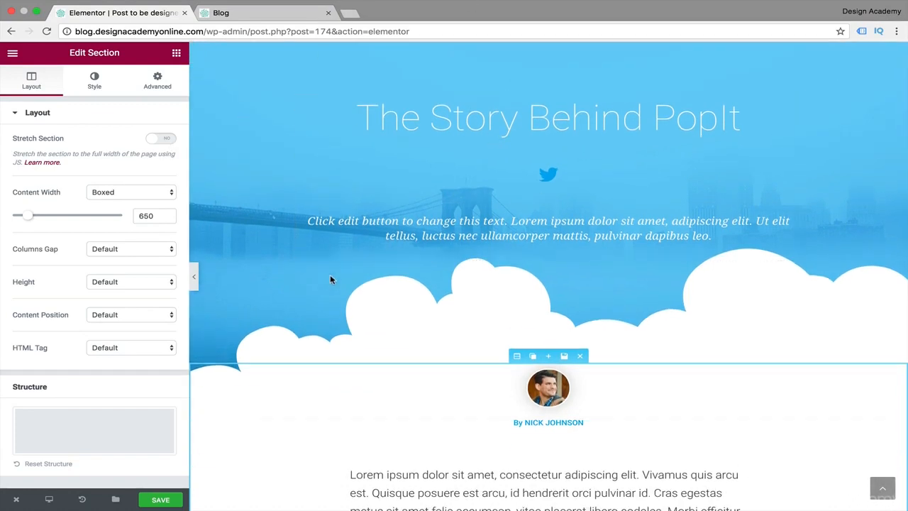
pyautogui.click(415, 222)
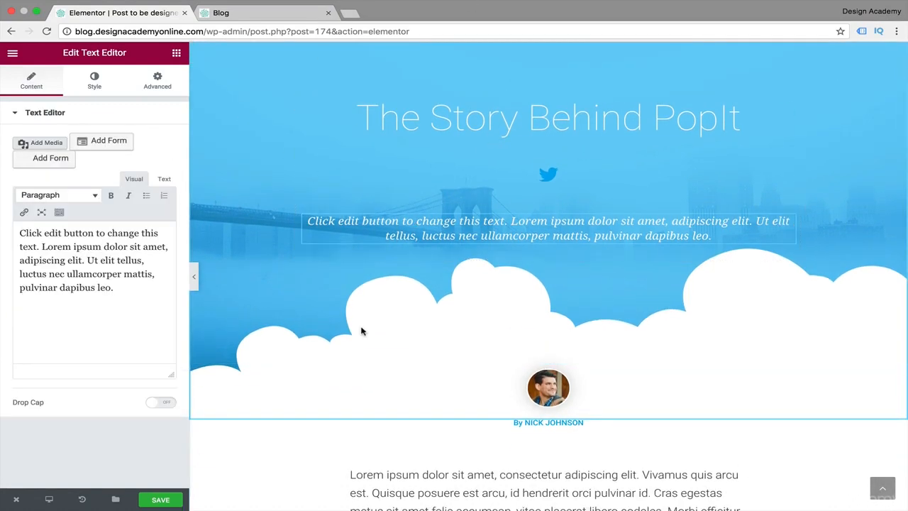
pyautogui.scroll(2, 360, 319)
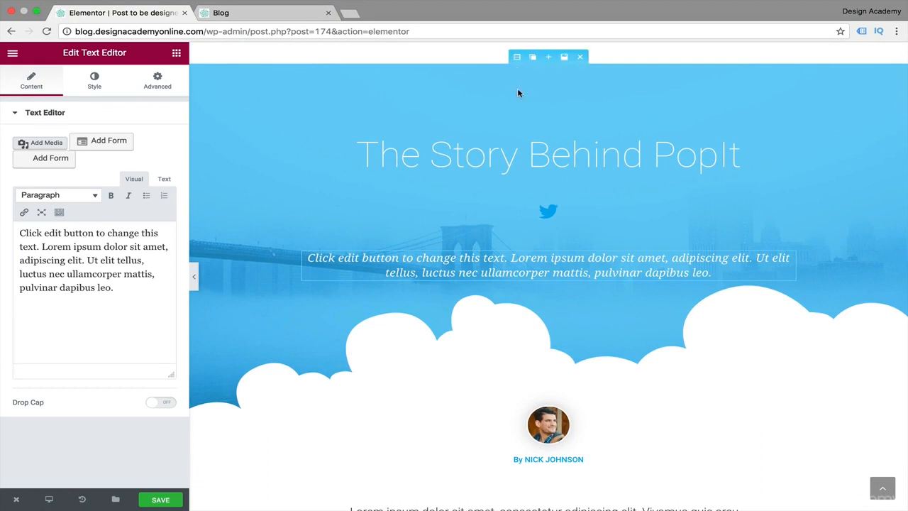
pyautogui.click(517, 56)
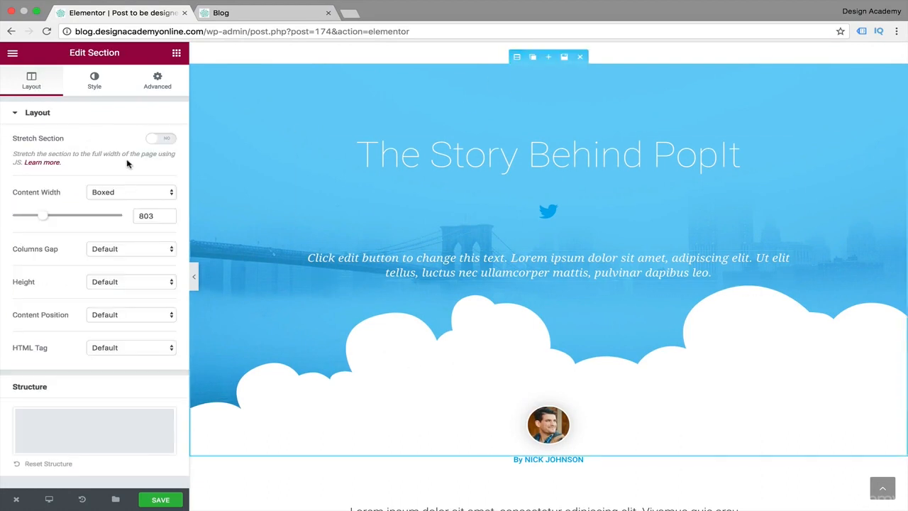
pyautogui.click(94, 84)
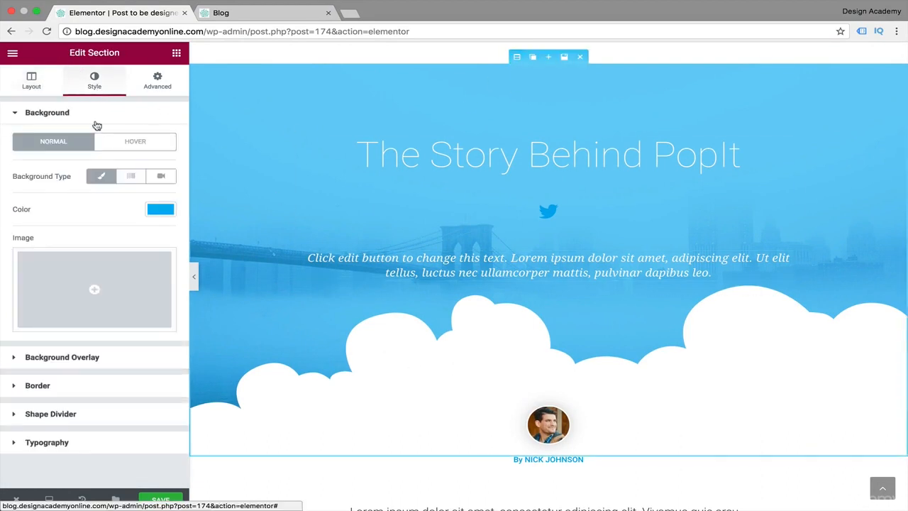
pyautogui.click(160, 210)
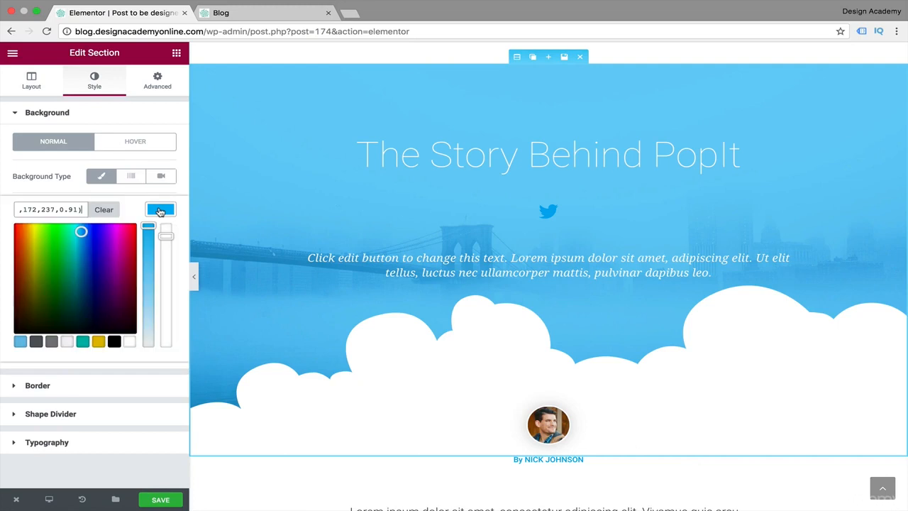
pyautogui.click(82, 344)
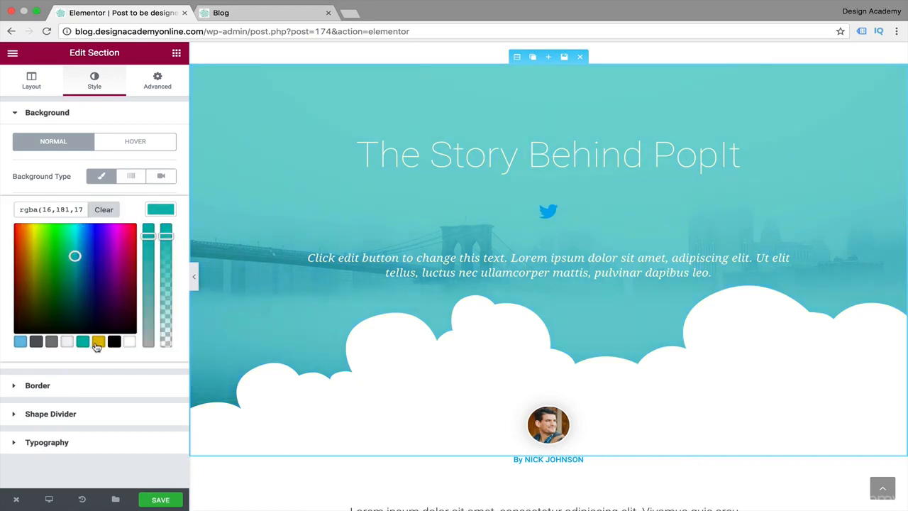
pyautogui.click(98, 342)
pyautogui.click(111, 236)
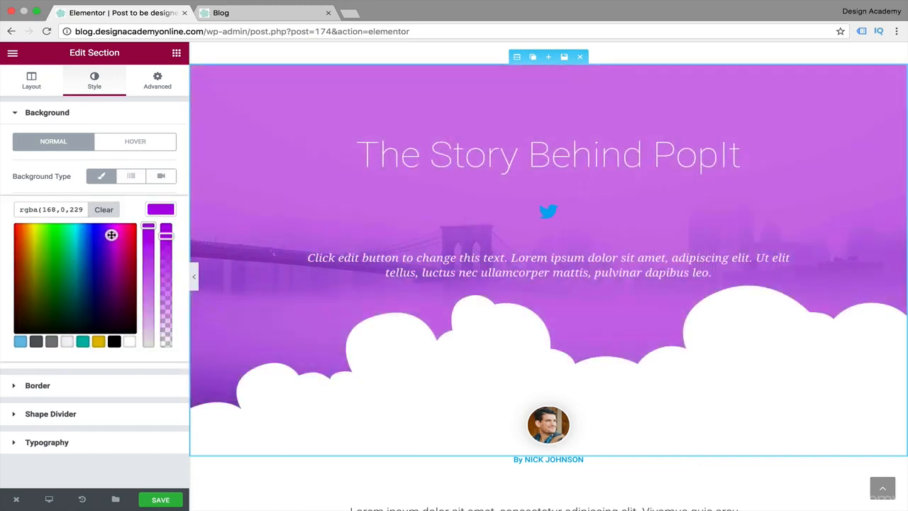
pyautogui.click(195, 216)
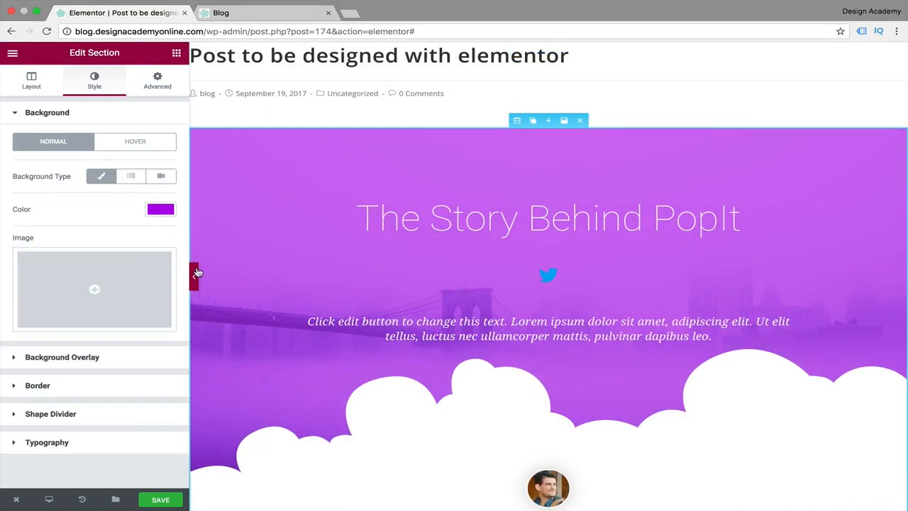
# Preview the recolored post without the editing panel, from the heading section down to the image carousel
pyautogui.click(198, 274)
pyautogui.scroll(-5, 502, 319)
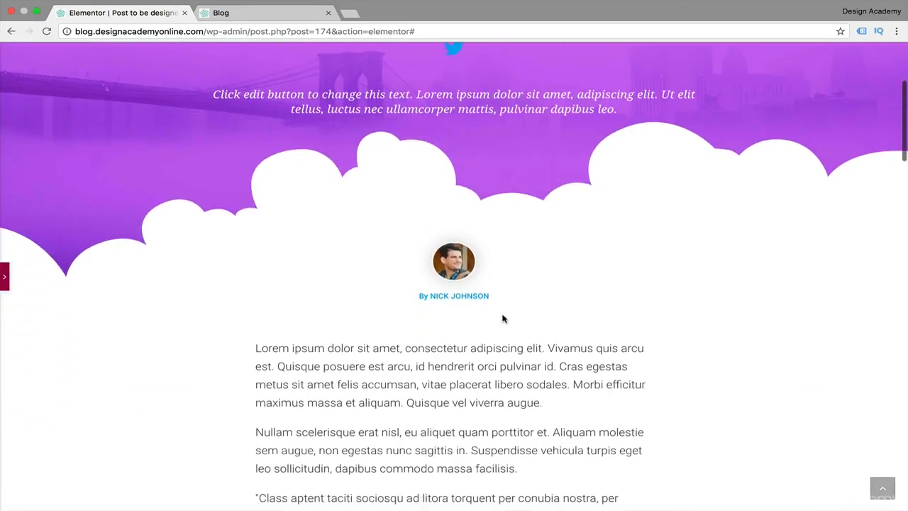
pyautogui.scroll(-15, 502, 319)
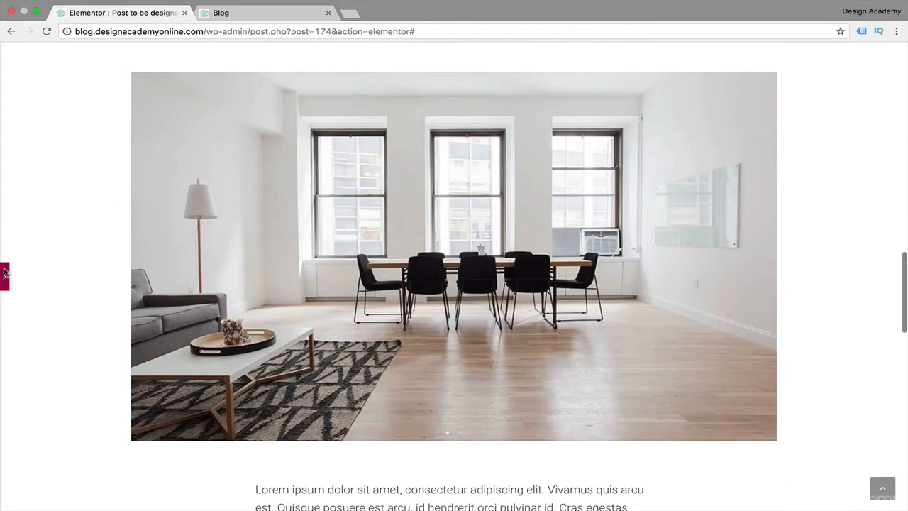
pyautogui.click(5, 275)
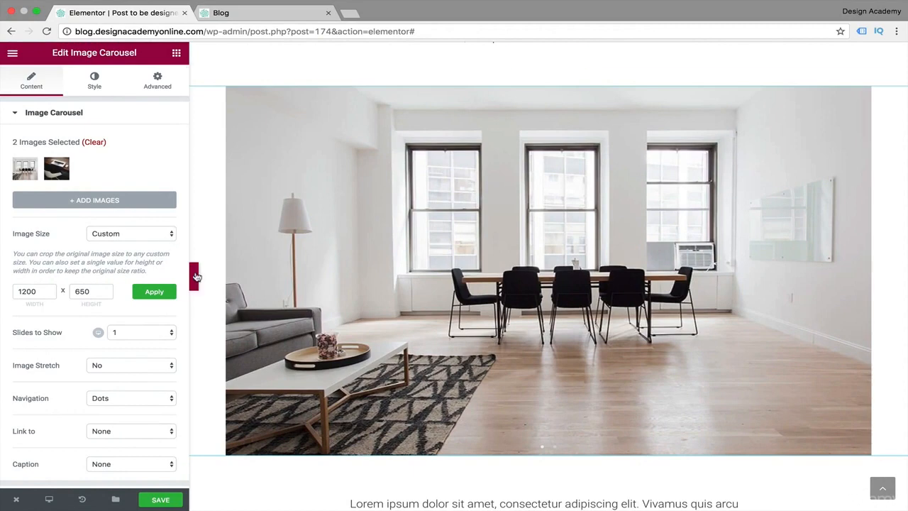
pyautogui.click(195, 276)
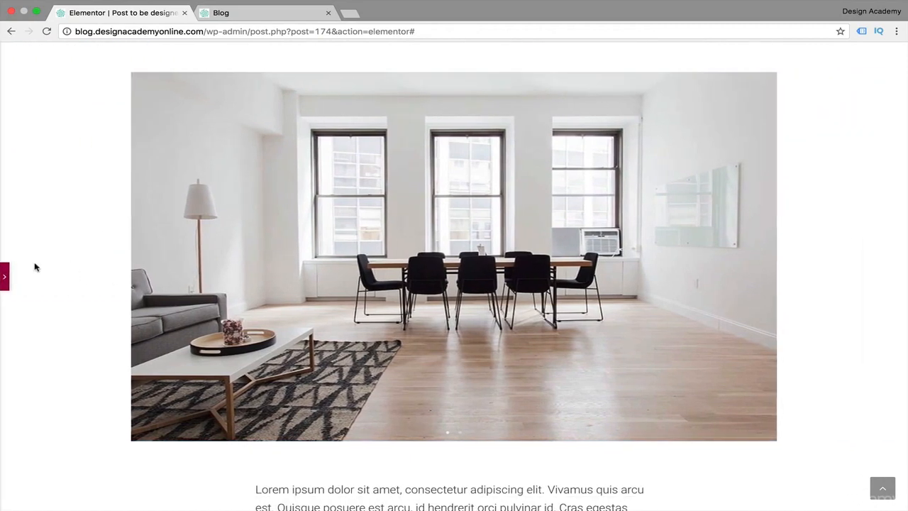
pyautogui.click(5, 276)
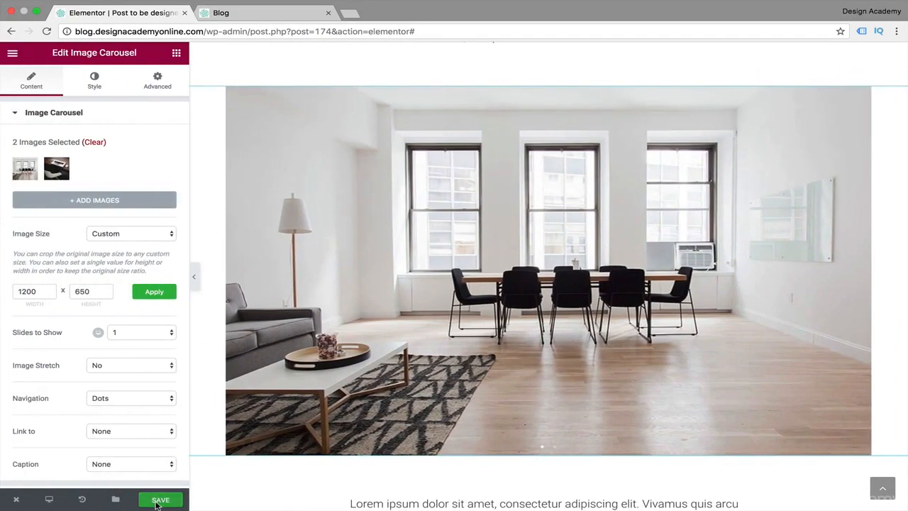
# Save the Elementor design, reload the Blog page and open "Post to be designed with elementor" from it
pyautogui.click(158, 502)
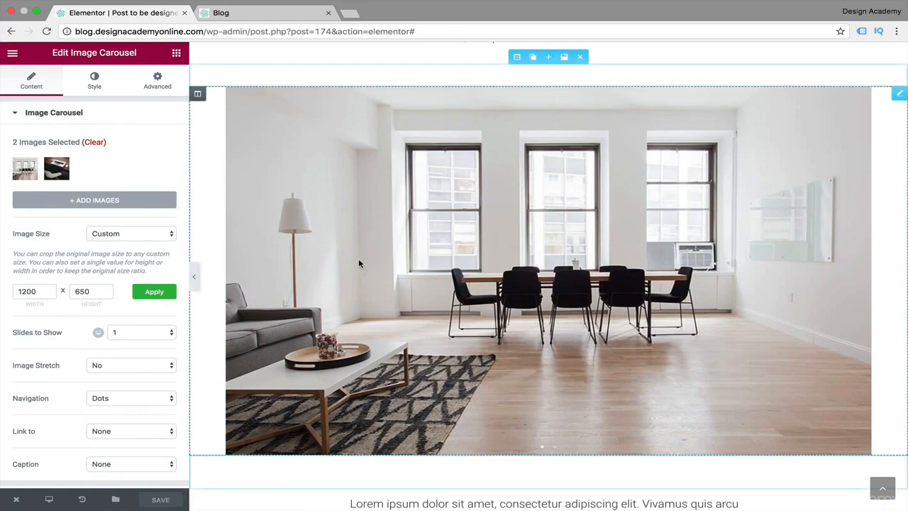
pyautogui.click(286, 19)
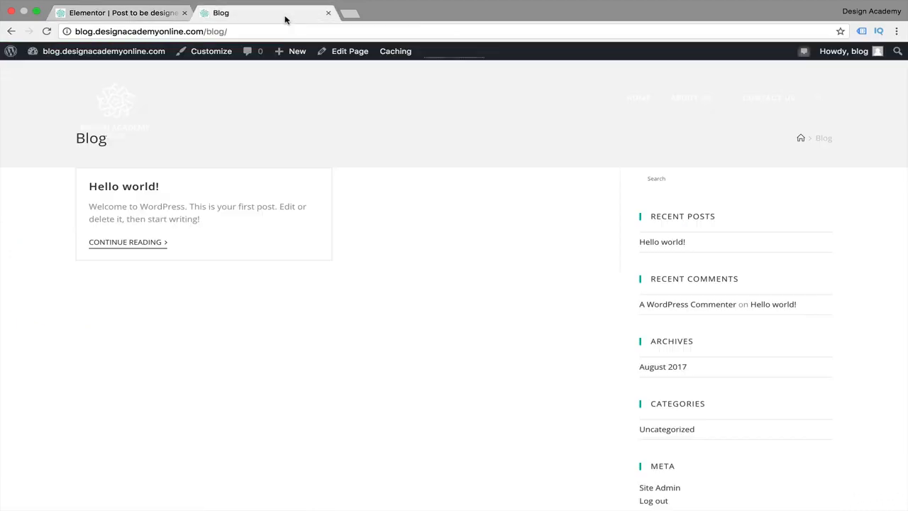
pyautogui.click(46, 32)
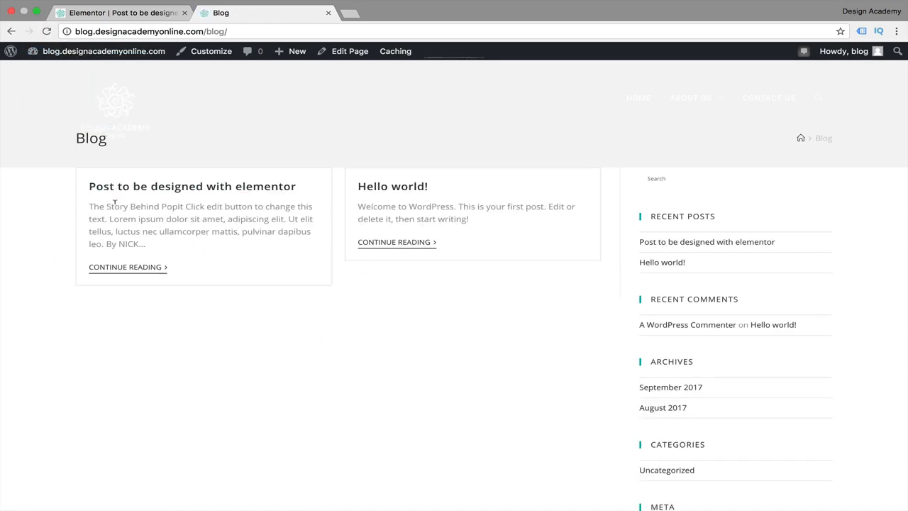
pyautogui.click(179, 188)
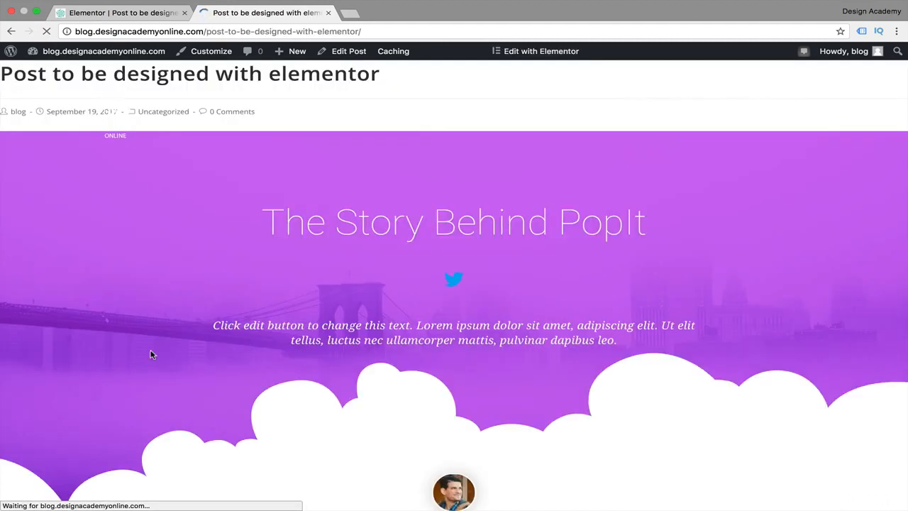
# Review the published post's full layout, from the heading section through the image carousel to the comment form and footer
pyautogui.scroll(-20, 152, 295)
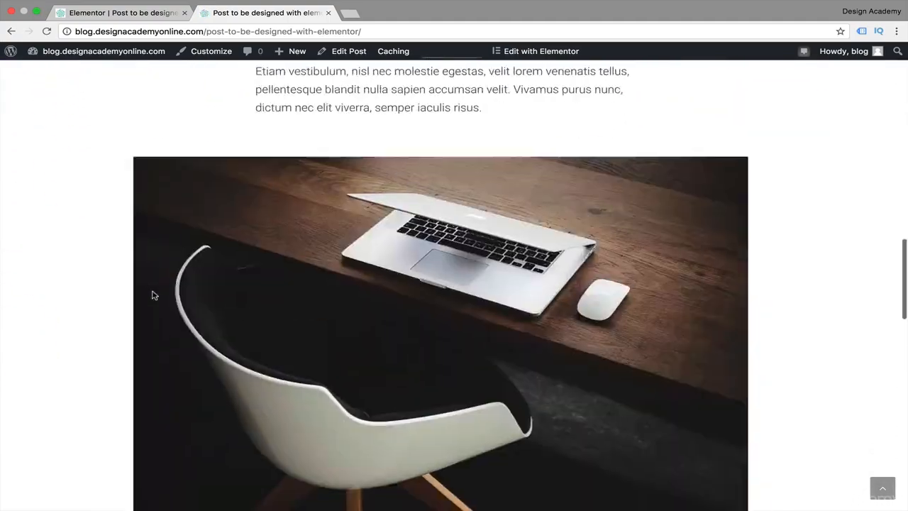
pyautogui.scroll(-20, 152, 295)
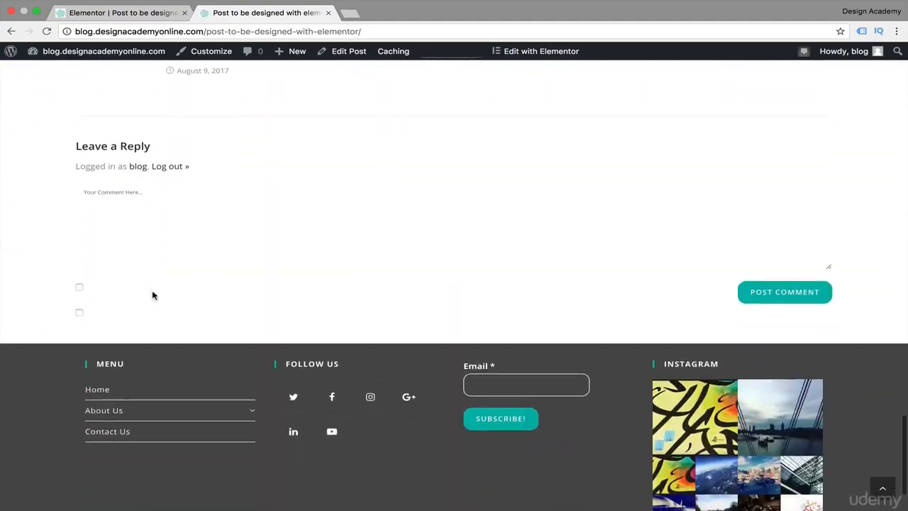
pyautogui.scroll(20, 152, 295)
pyautogui.scroll(20, 153, 296)
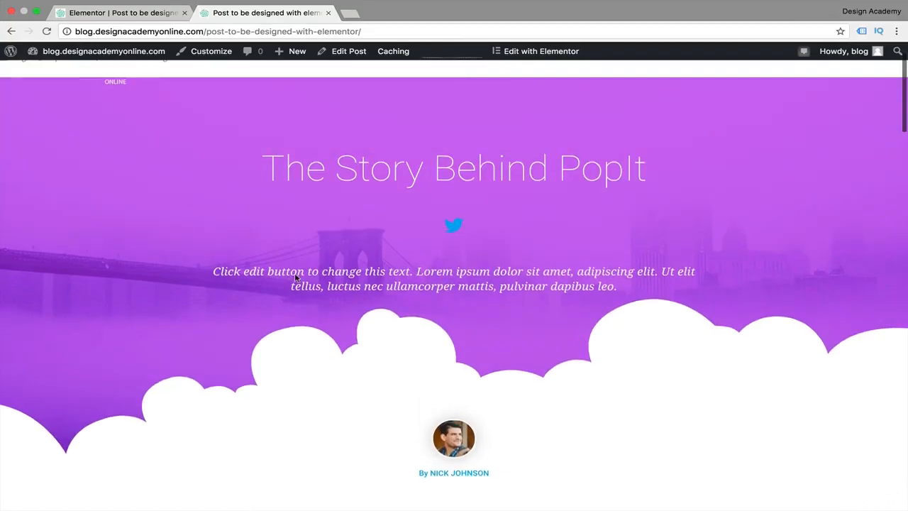
pyautogui.scroll(-20, 177, 328)
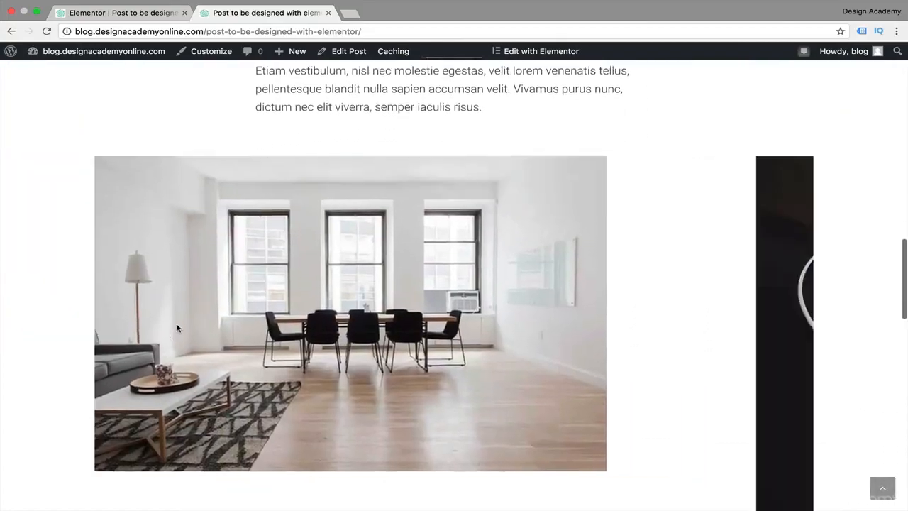
pyautogui.scroll(20, 177, 328)
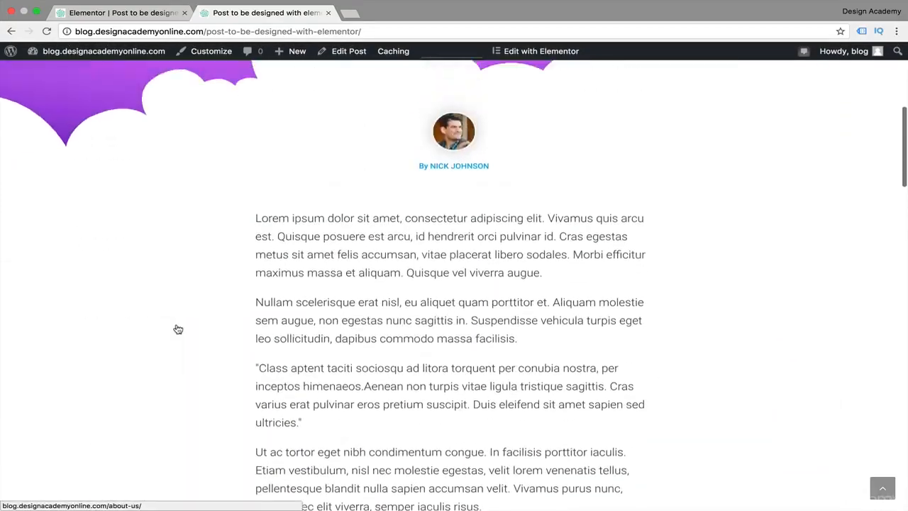
pyautogui.scroll(-4, 177, 327)
pyautogui.scroll(2, 177, 328)
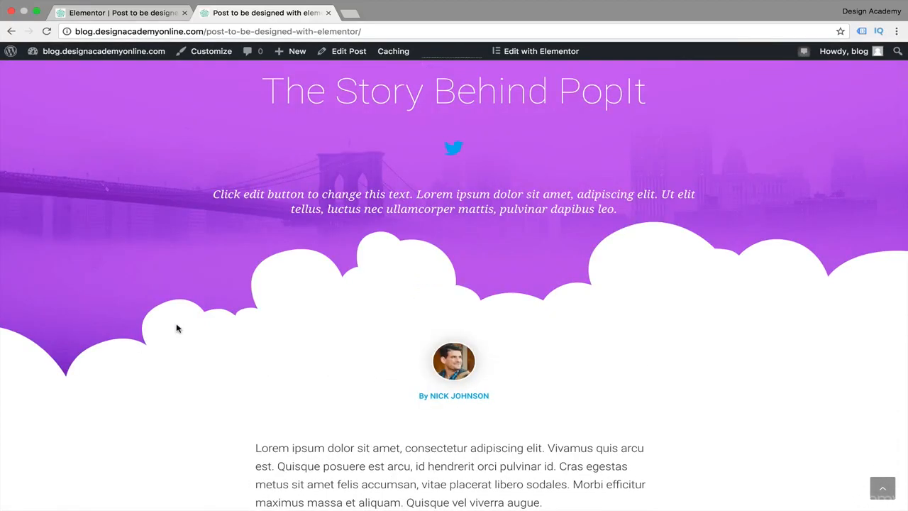
pyautogui.scroll(-1, 177, 328)
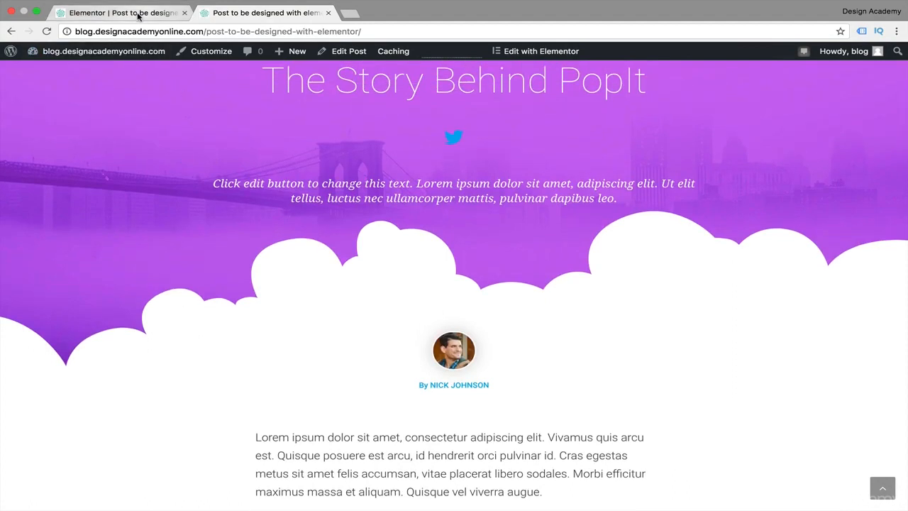
# Return the live site to the Blog page and exit the Elementor editor to the post's WordPress edit screen
pyautogui.click(10, 32)
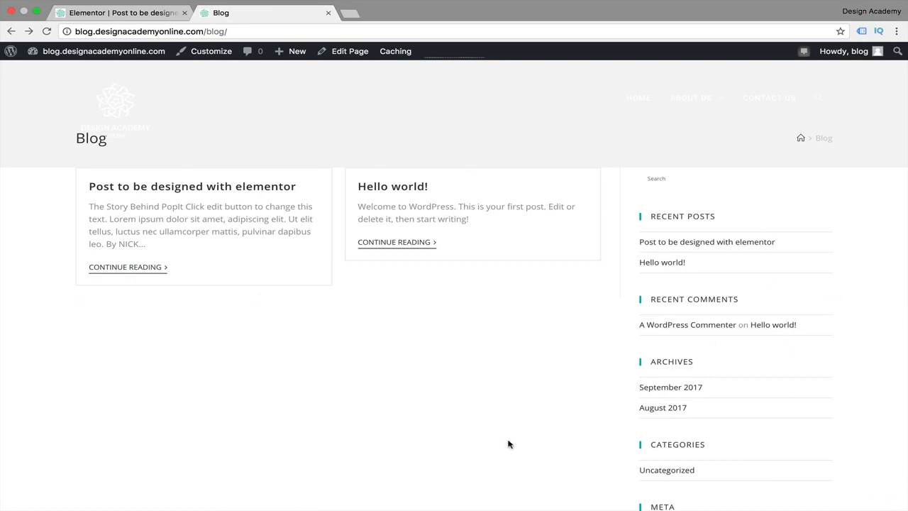
pyautogui.click(142, 13)
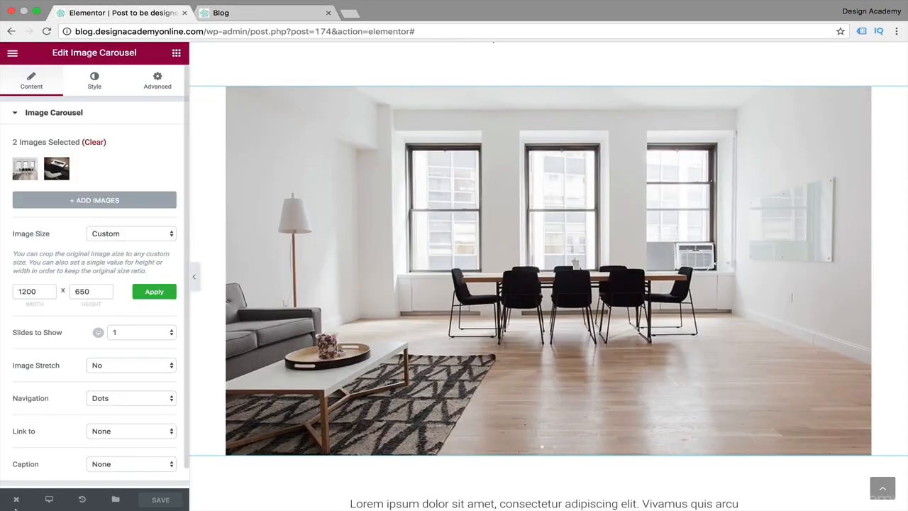
pyautogui.moveTo(16, 500)
pyautogui.click(62, 471)
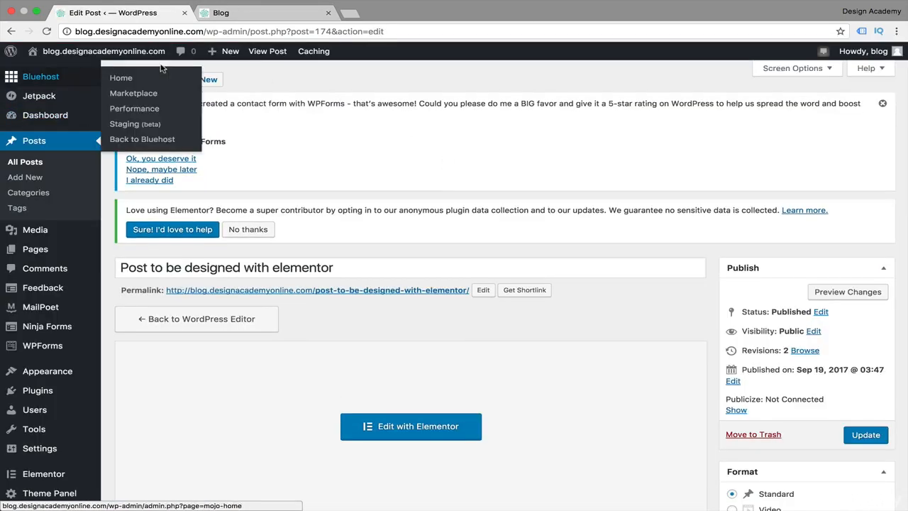
# Add the Blog page as the last top-level item of Main Menu and save the menu
pyautogui.scroll(-1, 409, 335)
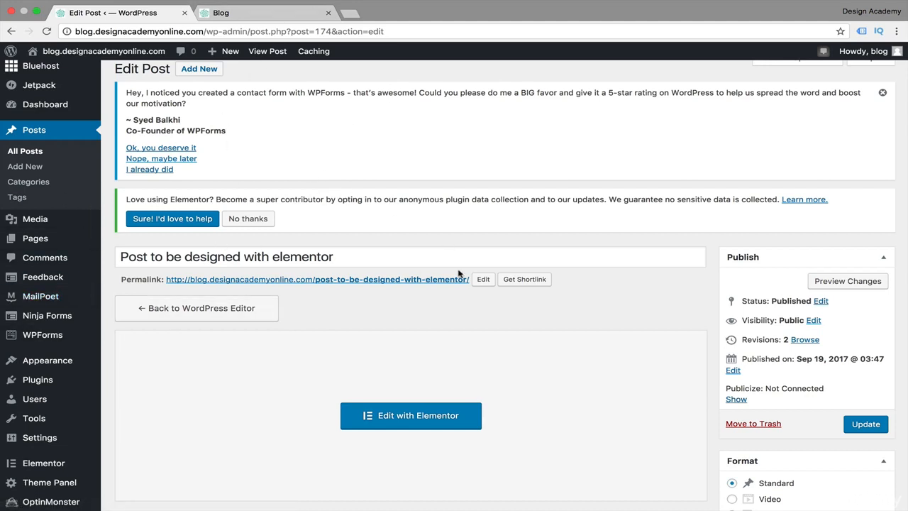
pyautogui.moveTo(7, 376)
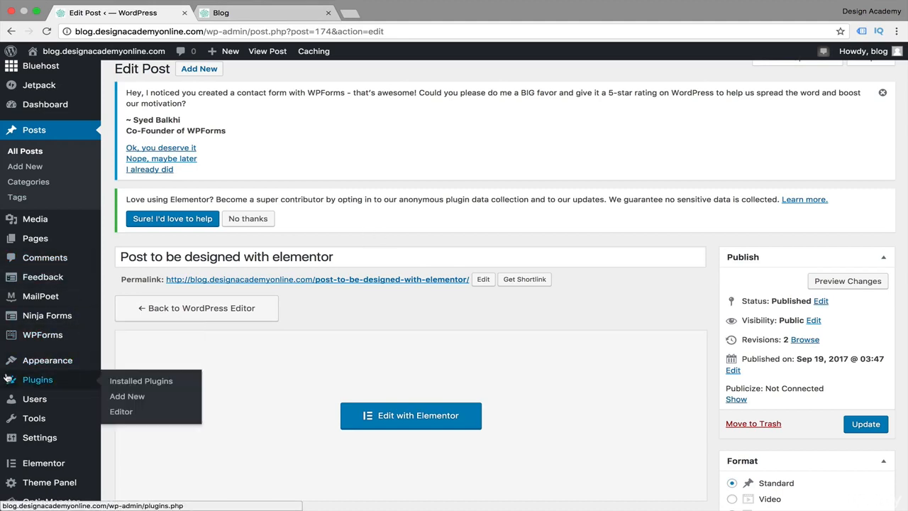
pyautogui.moveTo(32, 363)
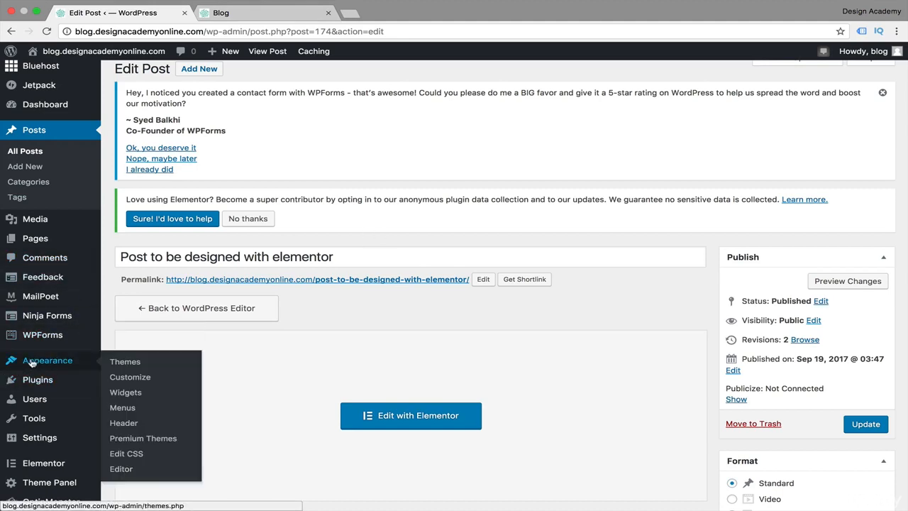
pyautogui.click(123, 410)
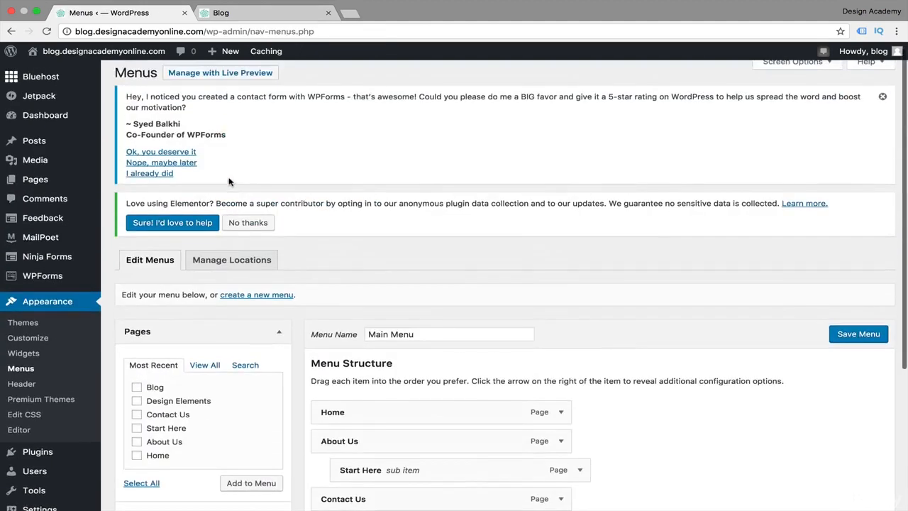
pyautogui.scroll(-3, 230, 183)
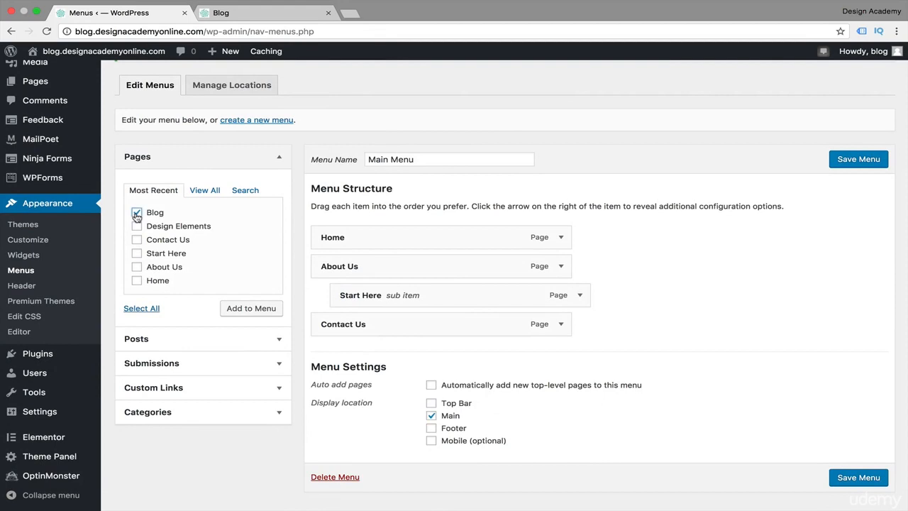
pyautogui.click(239, 312)
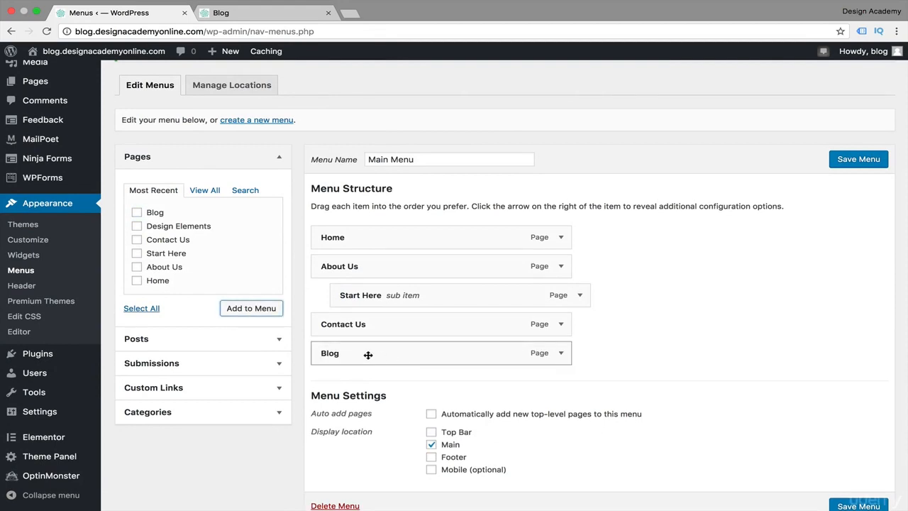
pyautogui.moveTo(368, 354)
pyautogui.mouseDown()
pyautogui.moveTo(367, 291)
pyautogui.moveTo(371, 298)
pyautogui.moveTo(411, 227)
pyautogui.moveTo(372, 345)
pyautogui.moveTo(396, 348)
pyautogui.moveTo(369, 352)
pyautogui.mouseUp()
pyautogui.click(863, 158)
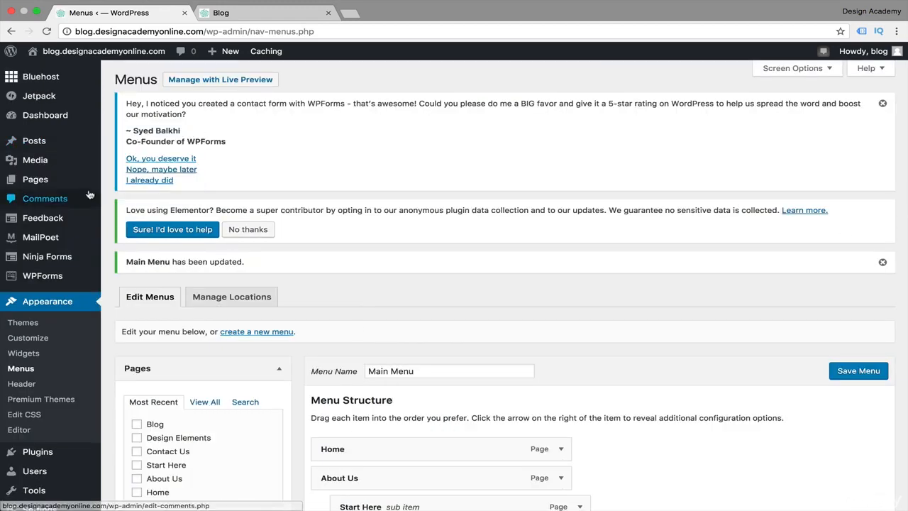
# Open "Post to be designed with elementor" for editing from the list of all posts
pyautogui.moveTo(64, 147)
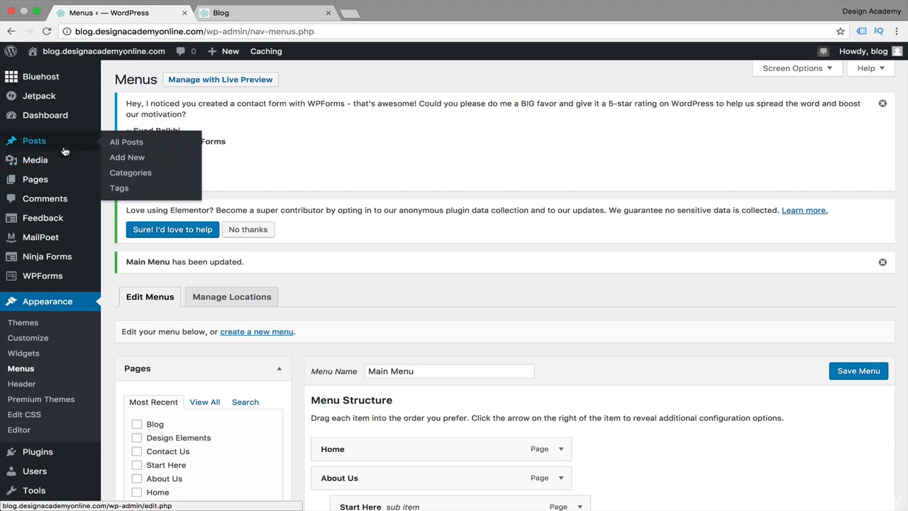
pyautogui.click(136, 146)
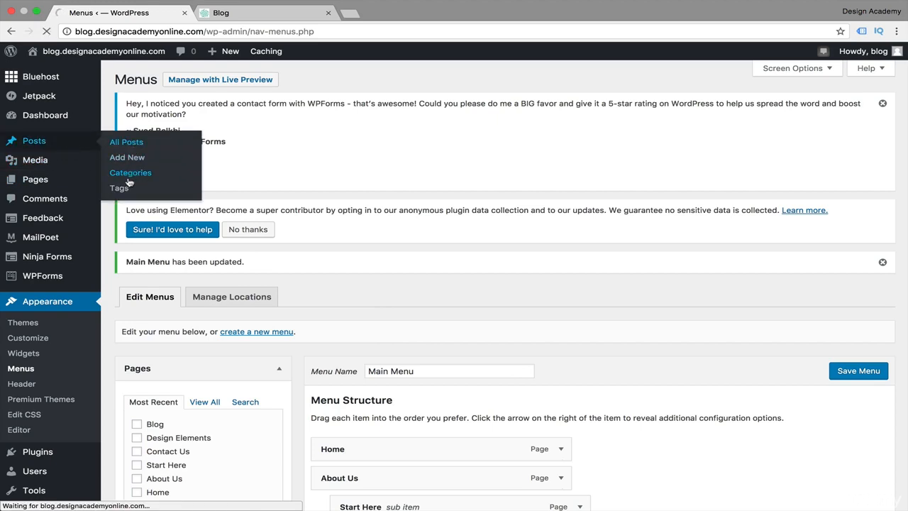
pyautogui.scroll(-1, 201, 135)
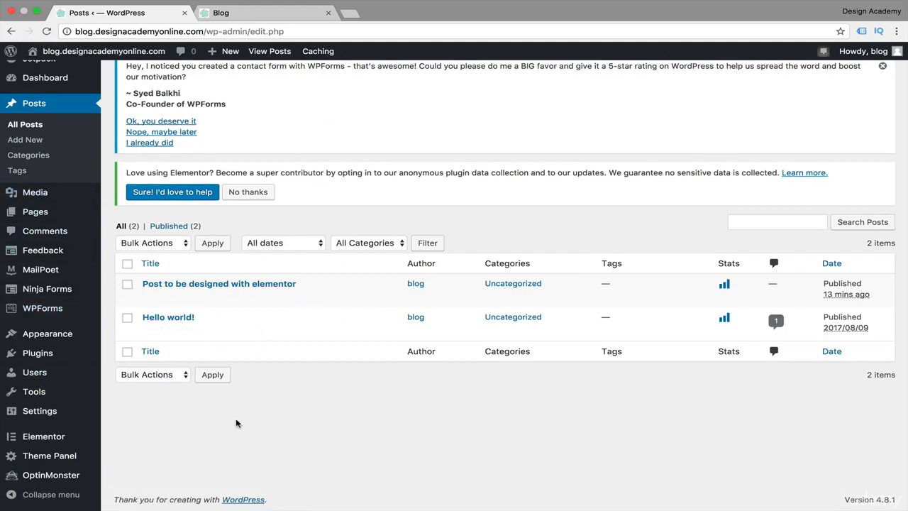
pyautogui.click(190, 285)
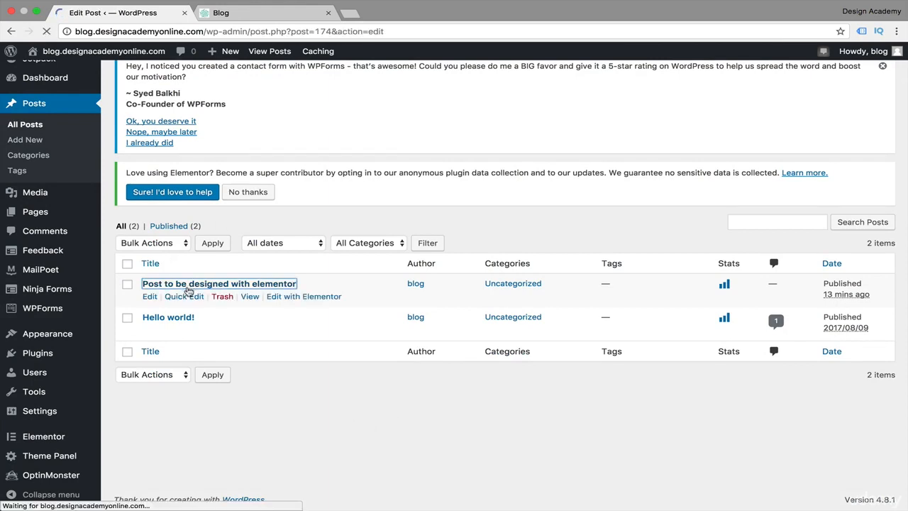
# Examine the post's OceanWP settings, categories, tags and available post templates
pyautogui.scroll(-5, 447, 309)
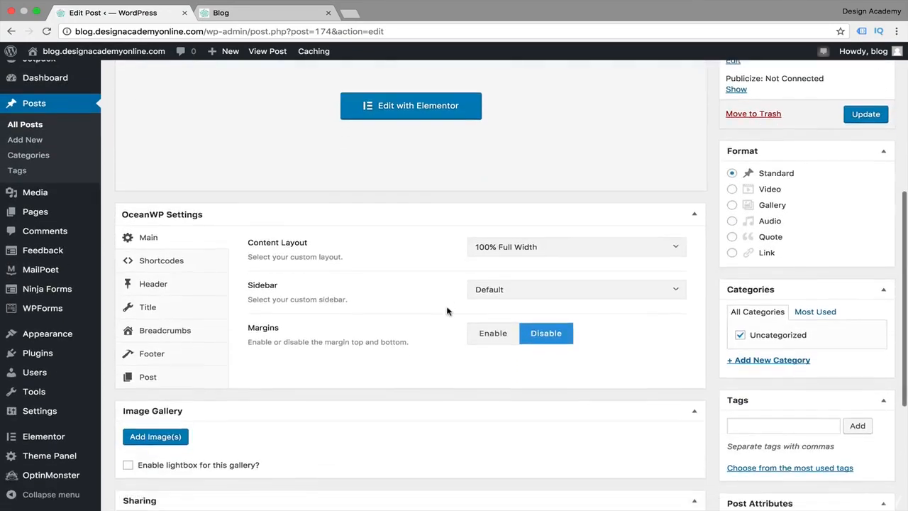
pyautogui.scroll(3, 447, 311)
pyautogui.scroll(-2, 620, 263)
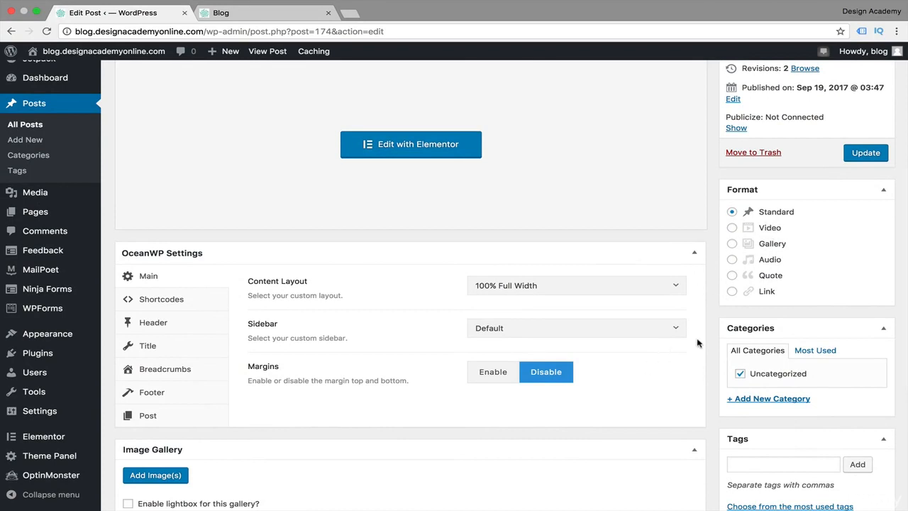
pyautogui.scroll(-3, 681, 330)
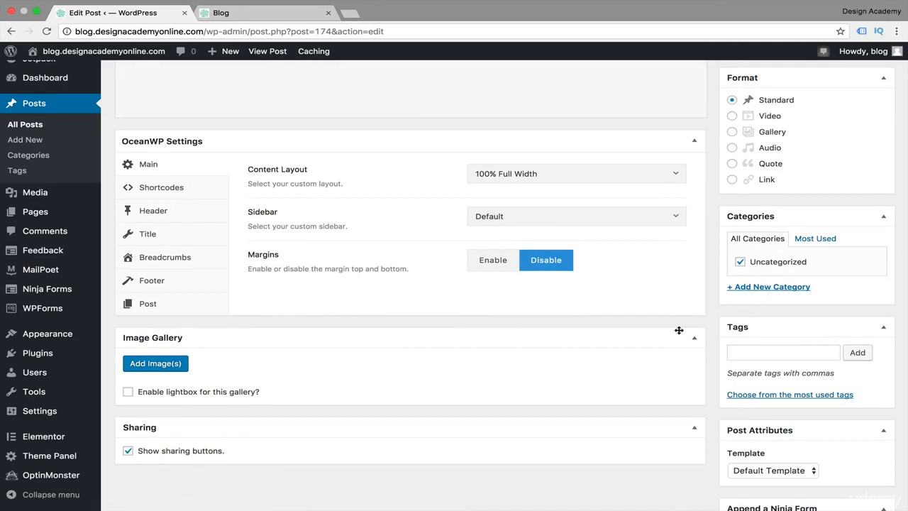
pyautogui.scroll(-2, 679, 330)
pyautogui.scroll(-2, 645, 305)
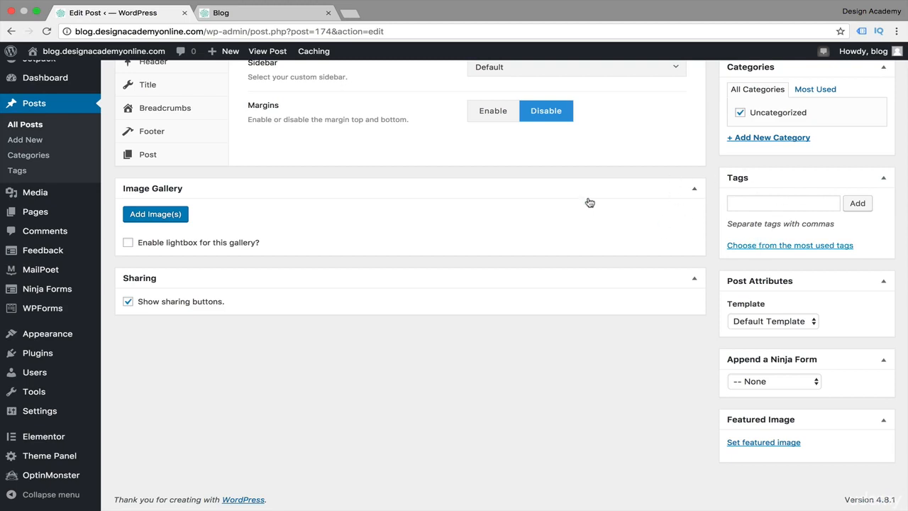
pyautogui.click(814, 323)
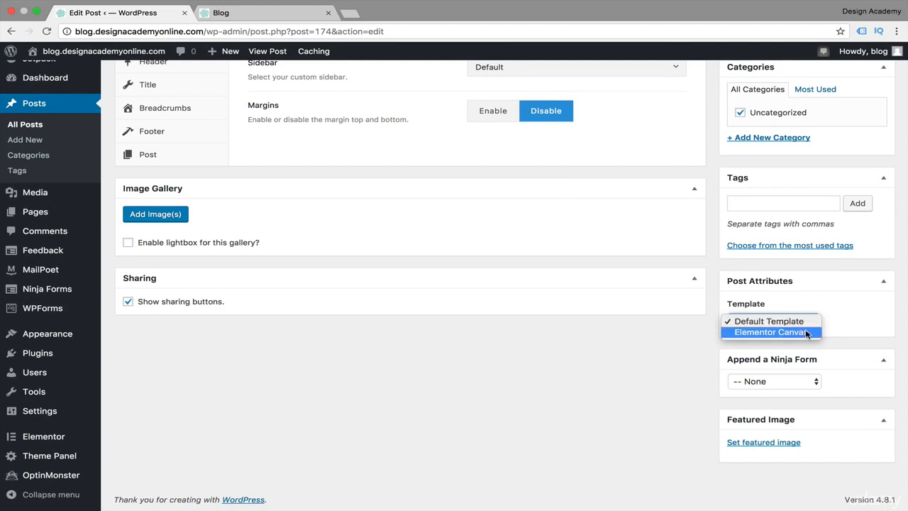
pyautogui.click(628, 307)
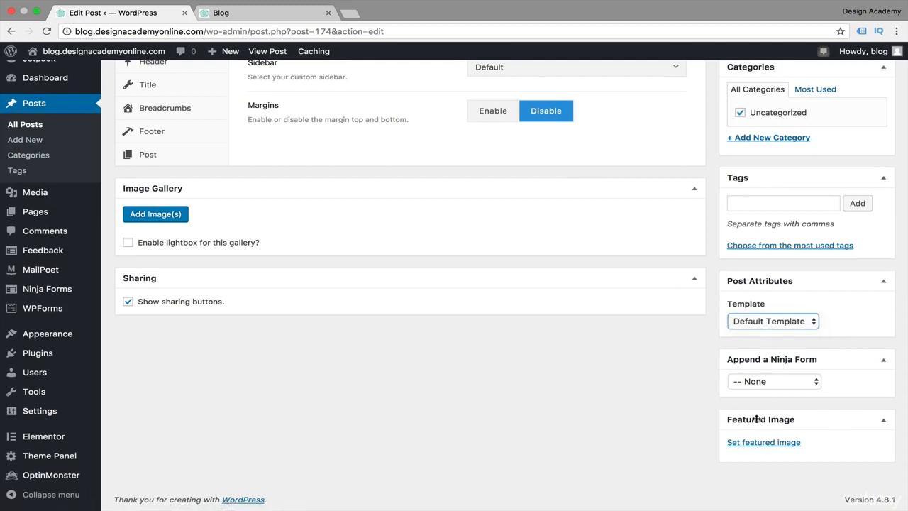
# Set the snowy house picture nathan-walker-57244-1.png from the Media Library as the post's featured image
pyautogui.click(756, 443)
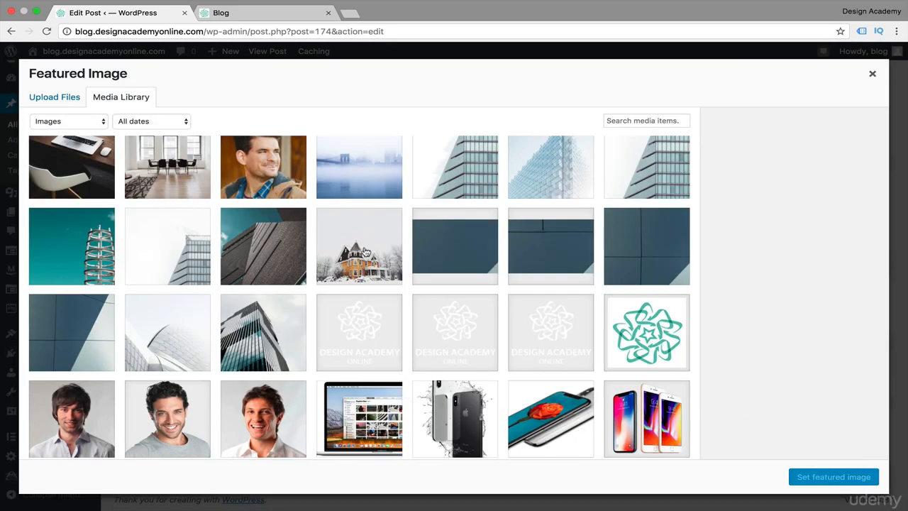
pyautogui.click(366, 252)
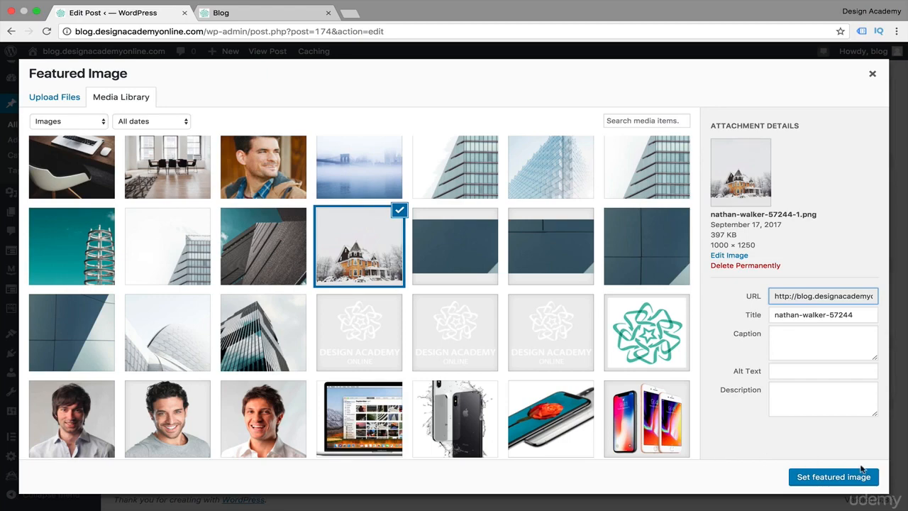
pyautogui.click(840, 478)
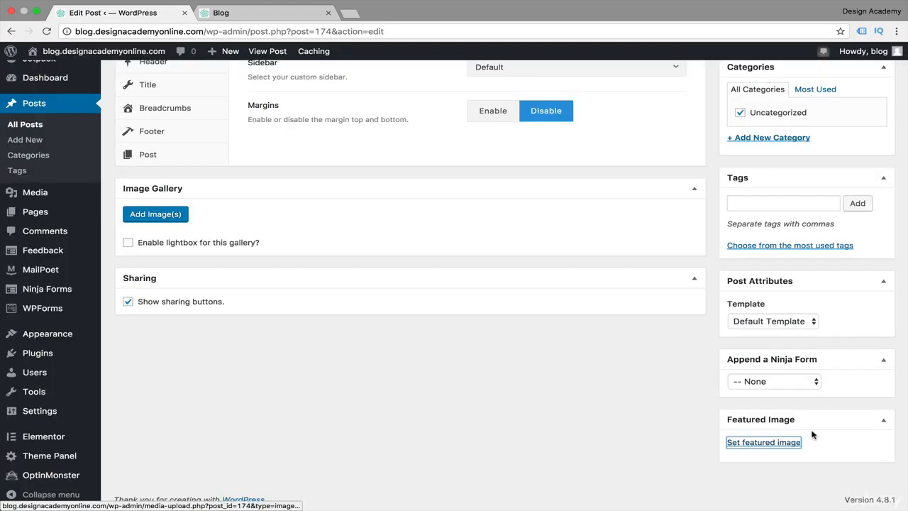
pyautogui.scroll(-5, 587, 431)
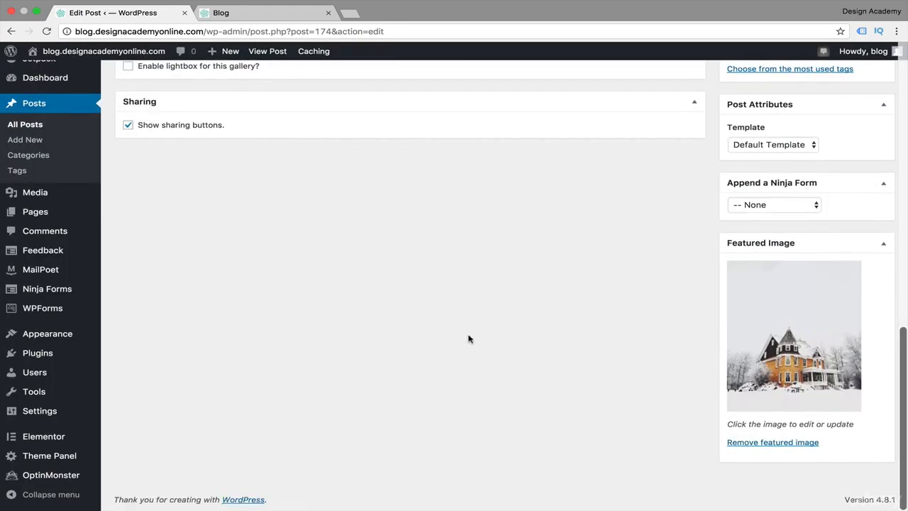
# Update the post and reload the live Blog page to check its post listing
pyautogui.scroll(15, 469, 266)
pyautogui.scroll(-3, 470, 259)
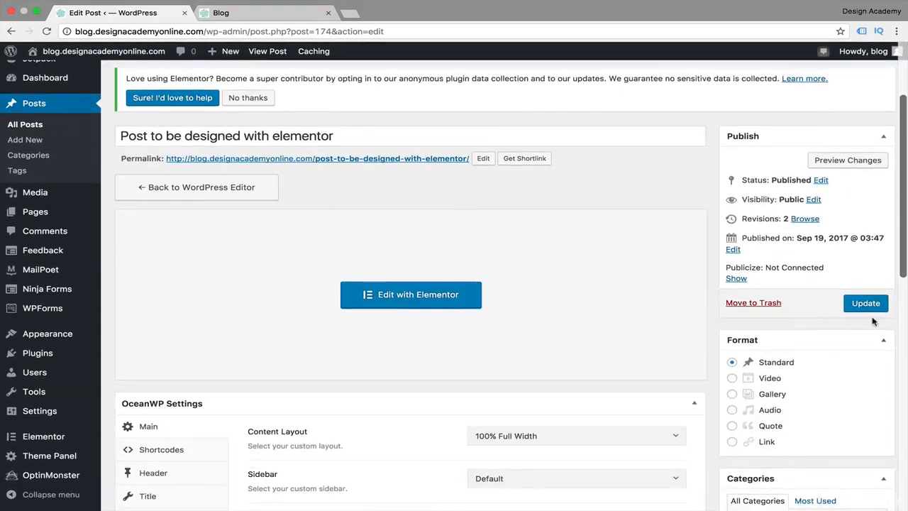
pyautogui.click(866, 303)
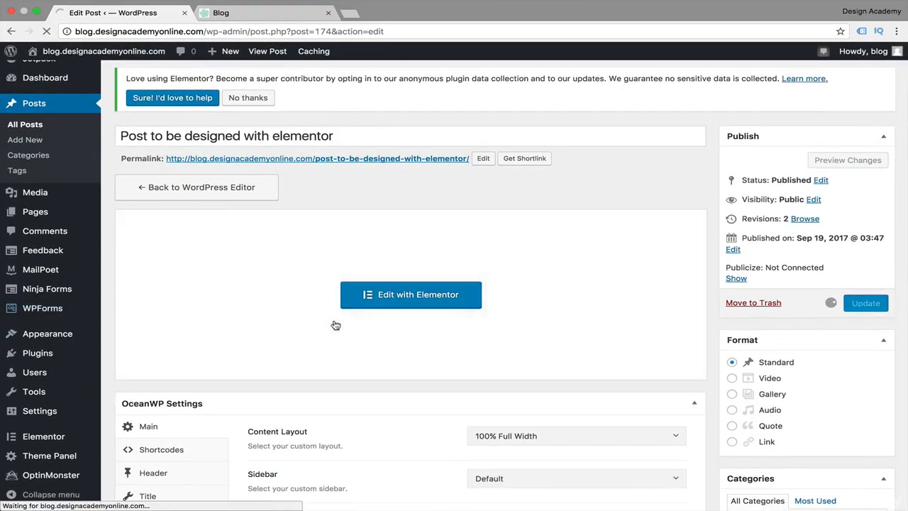
pyautogui.click(234, 13)
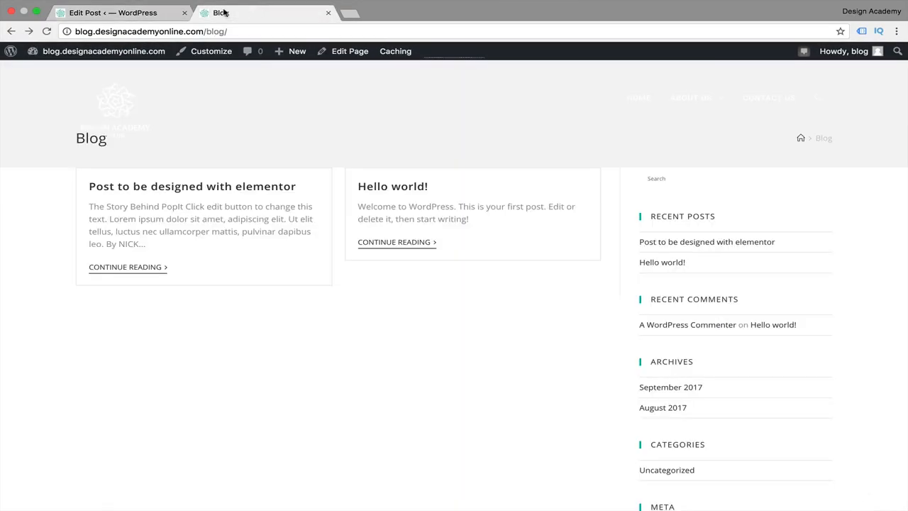
pyautogui.click(46, 31)
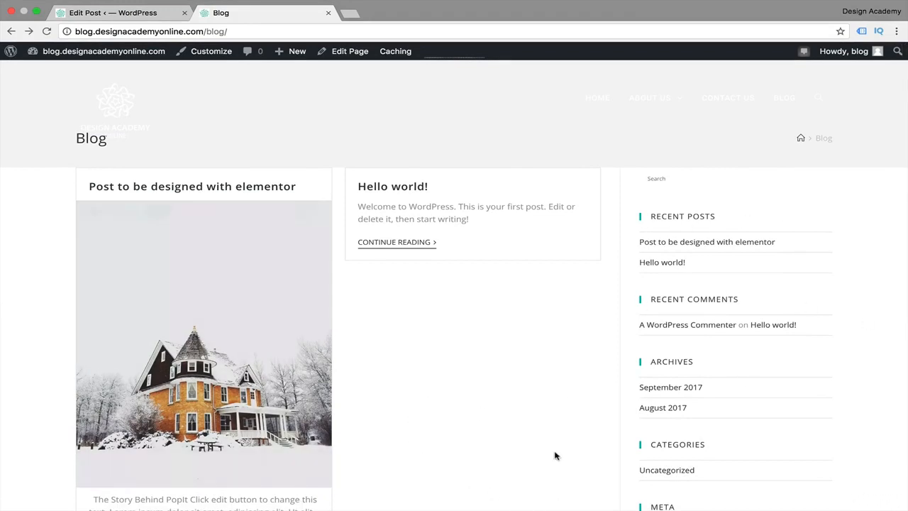
# Open the site's Widgets screen and examine the available widgets and the sidebar and footer areas
pyautogui.click(103, 12)
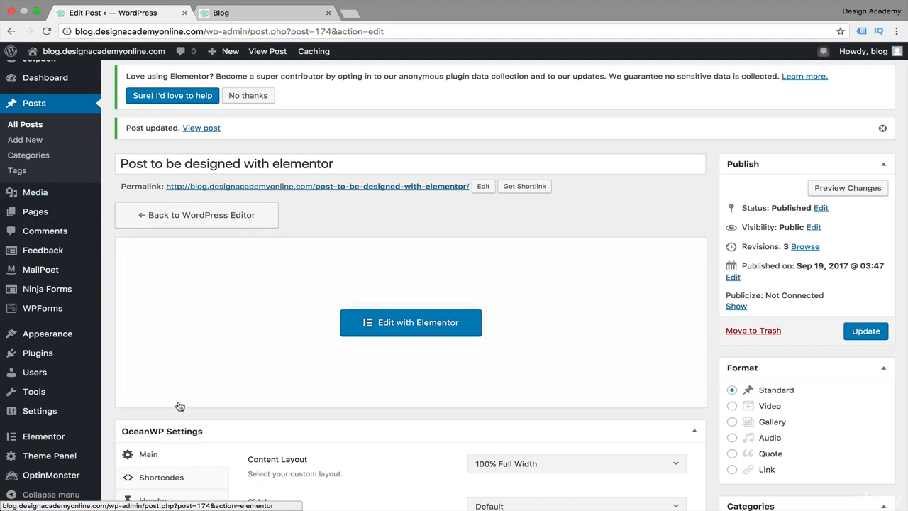
pyautogui.moveTo(54, 334)
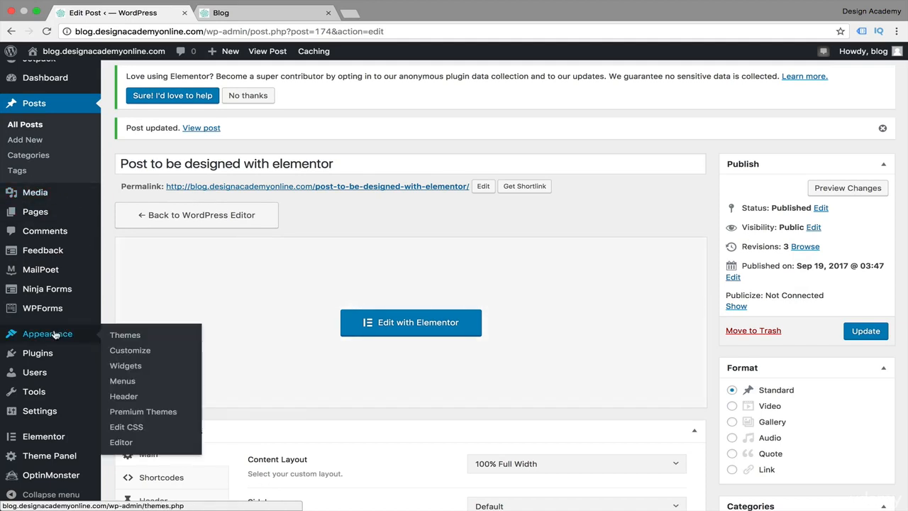
pyautogui.click(126, 365)
pyautogui.scroll(-3, 376, 269)
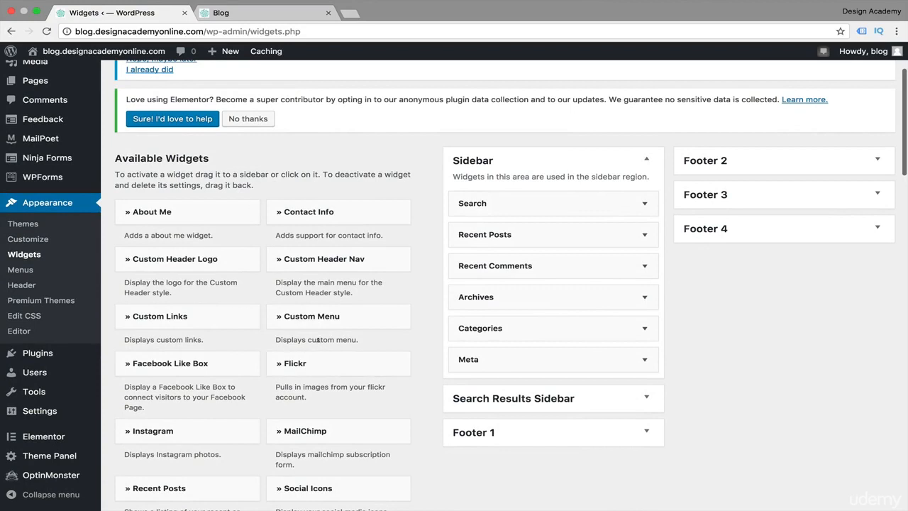
pyautogui.scroll(-3, 317, 341)
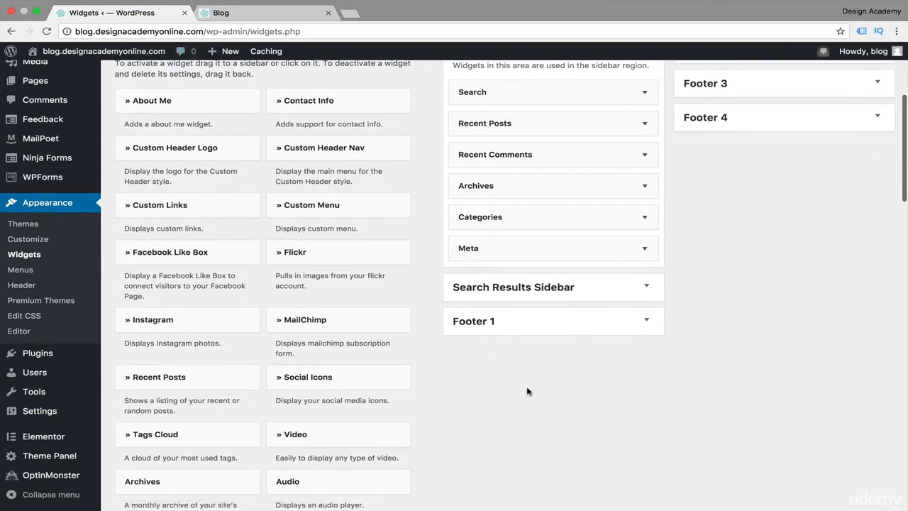
pyautogui.scroll(3, 429, 409)
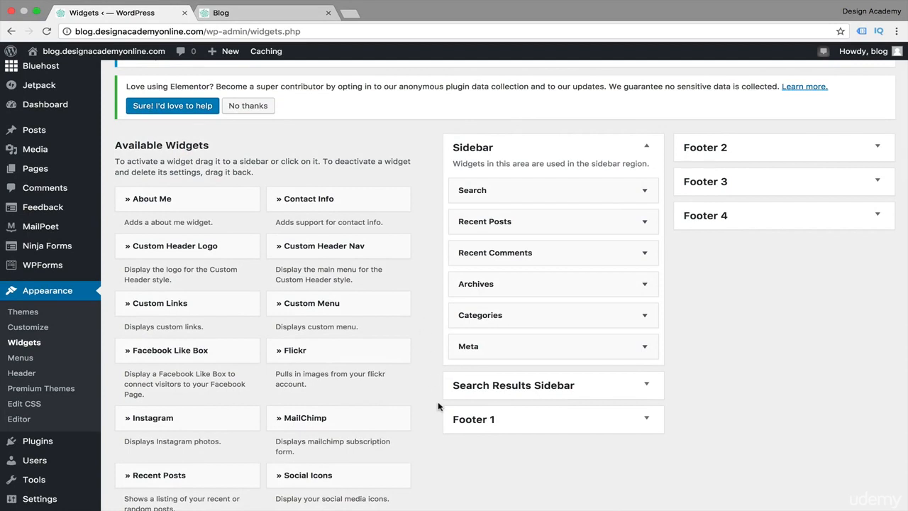
pyautogui.scroll(-2, 488, 150)
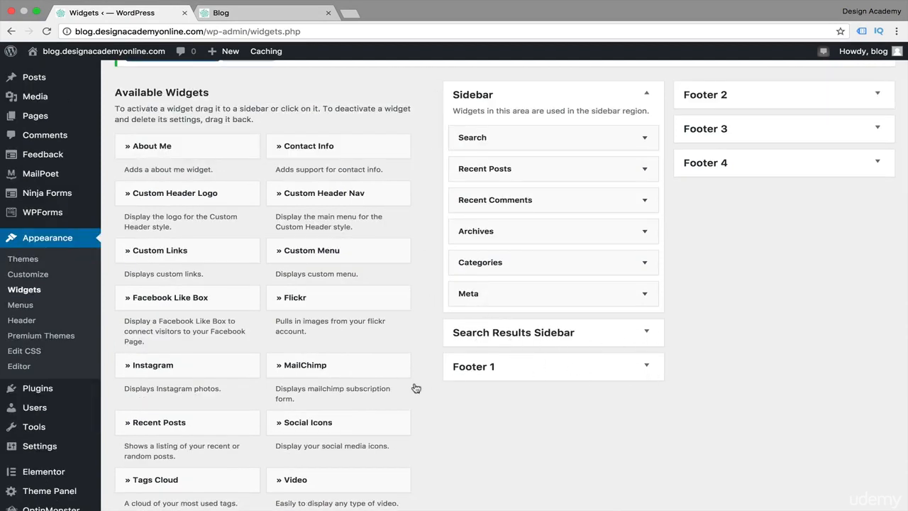
pyautogui.scroll(-1, 647, 368)
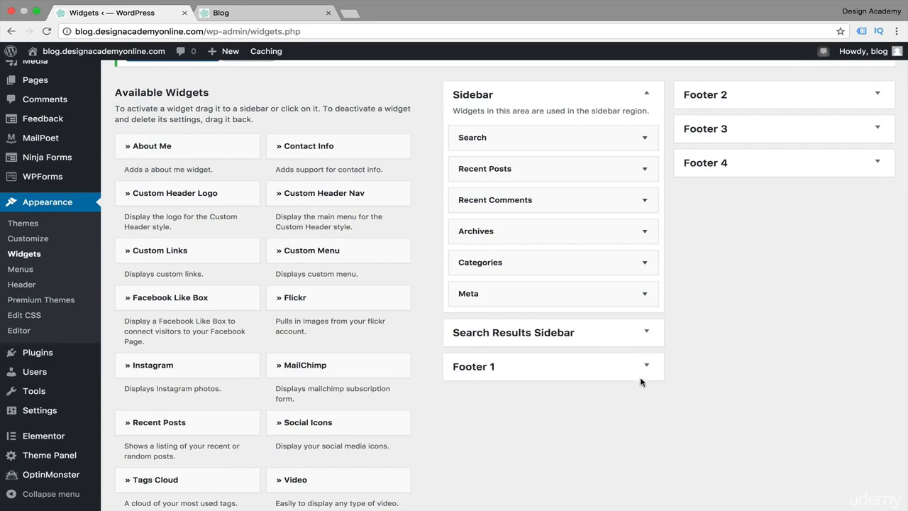
# Expand the Footer 1 widget area and compare its contents with the available widgets
pyautogui.click(647, 367)
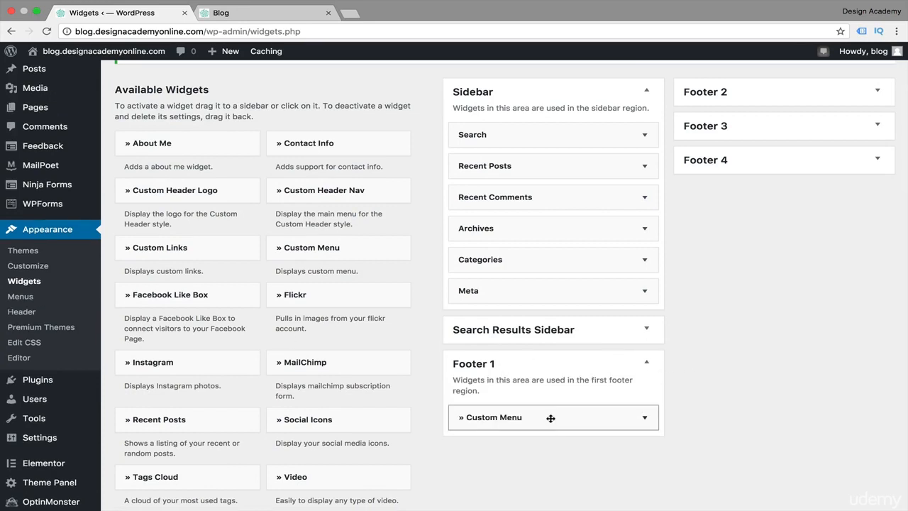
pyautogui.moveTo(550, 418); pyautogui.dragTo(581, 419)
pyautogui.moveTo(385, 421); pyautogui.dragTo(317, 377)
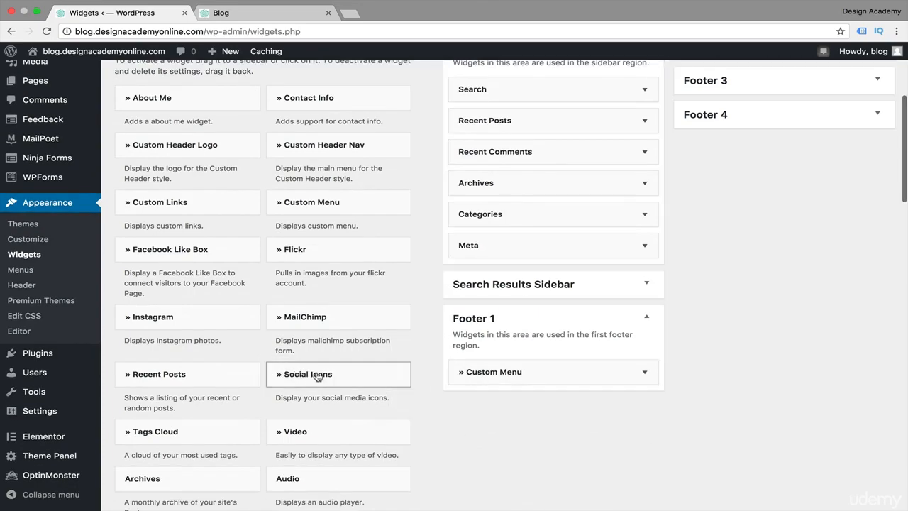
pyautogui.scroll(1, 749, 271)
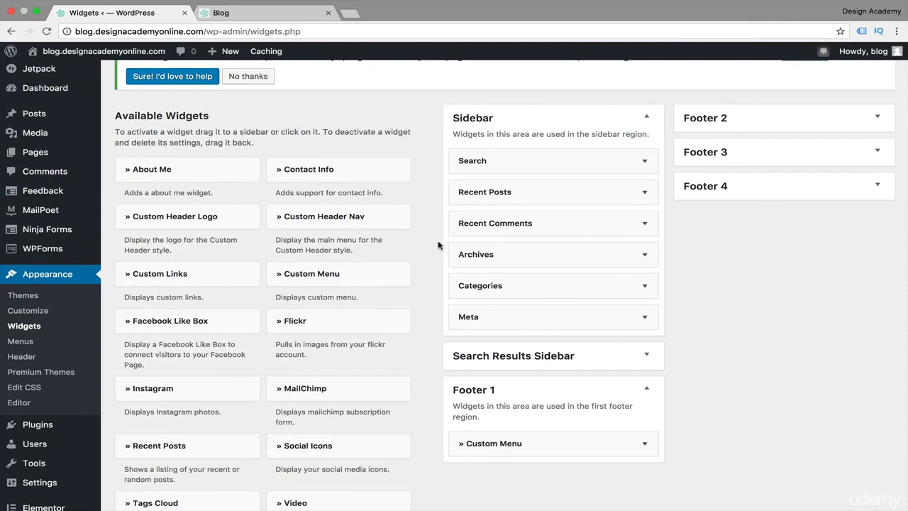
# Examine the sidebar widgets and the footer on the live Blog page
pyautogui.click(241, 11)
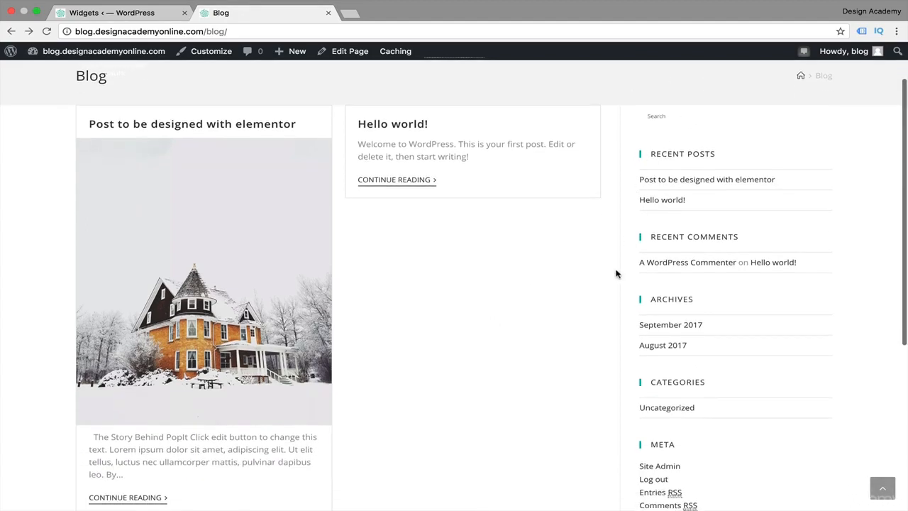
pyautogui.scroll(-1, 616, 273)
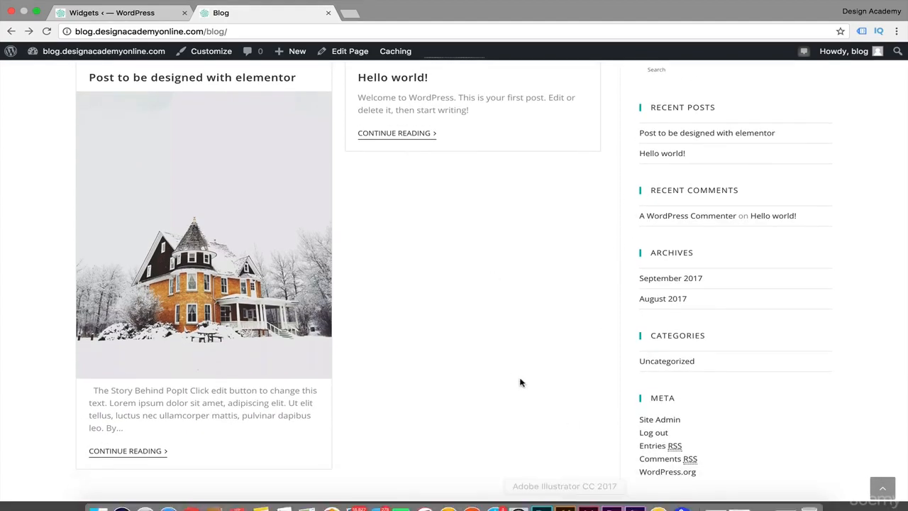
pyautogui.scroll(-1, 512, 376)
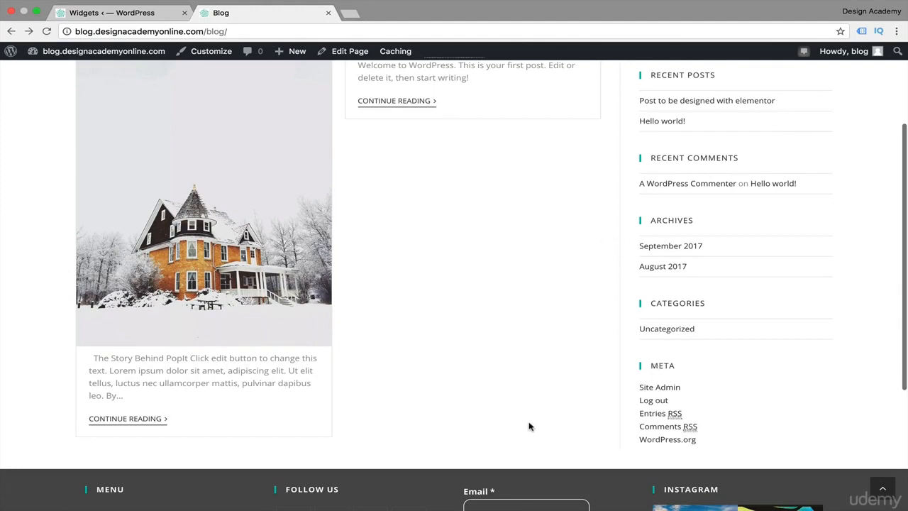
pyautogui.scroll(2, 531, 379)
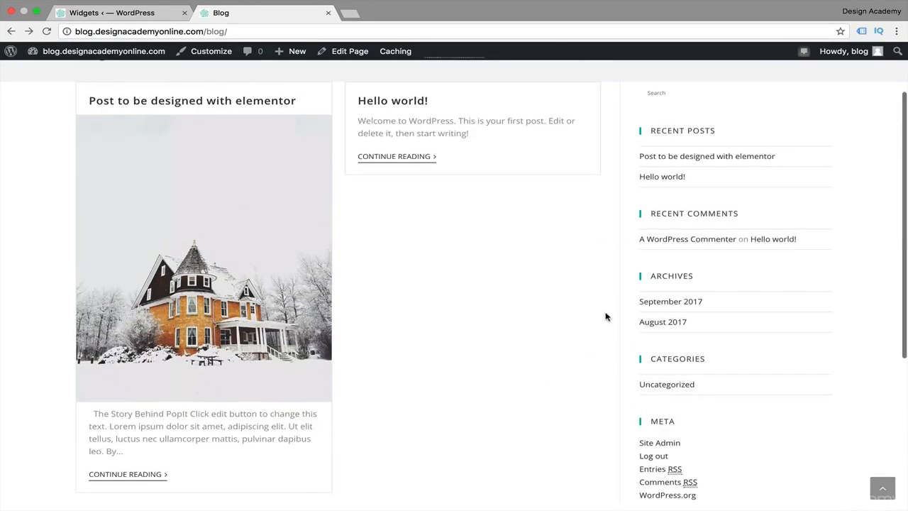
# Back on the Widgets screen, delete the Meta, Categories, Archives and Recent Comments widgets from the Sidebar area
pyautogui.click(99, 10)
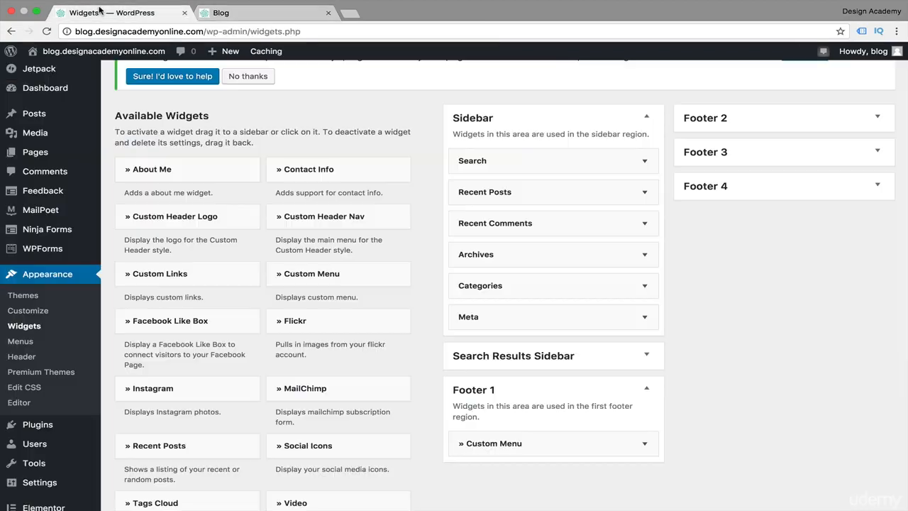
pyautogui.click(645, 318)
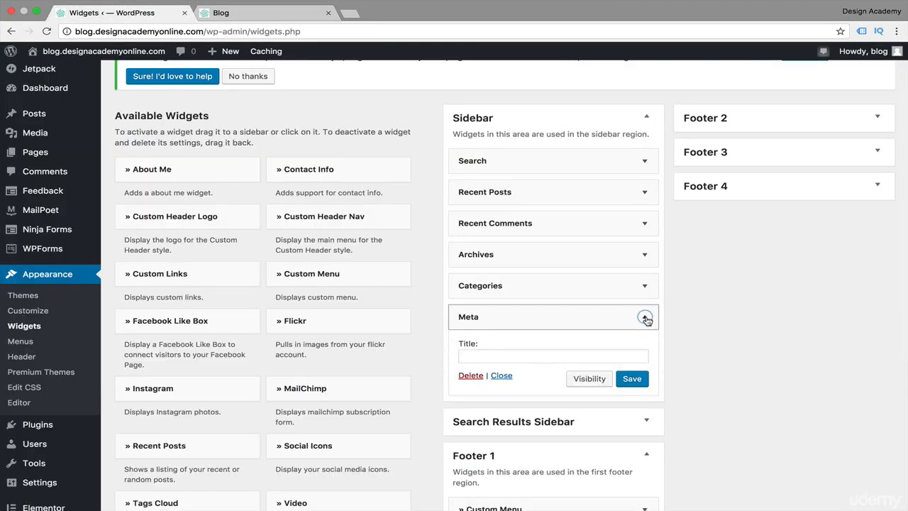
pyautogui.click(470, 376)
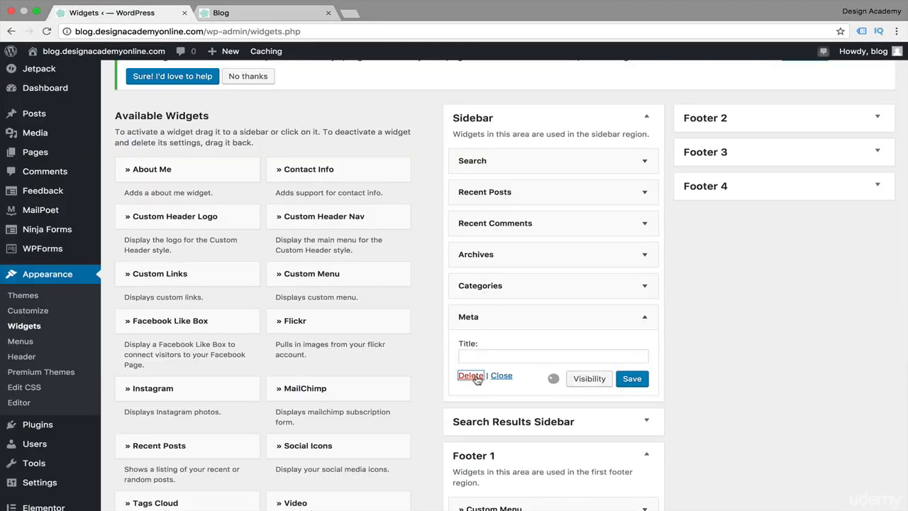
pyautogui.click(645, 286)
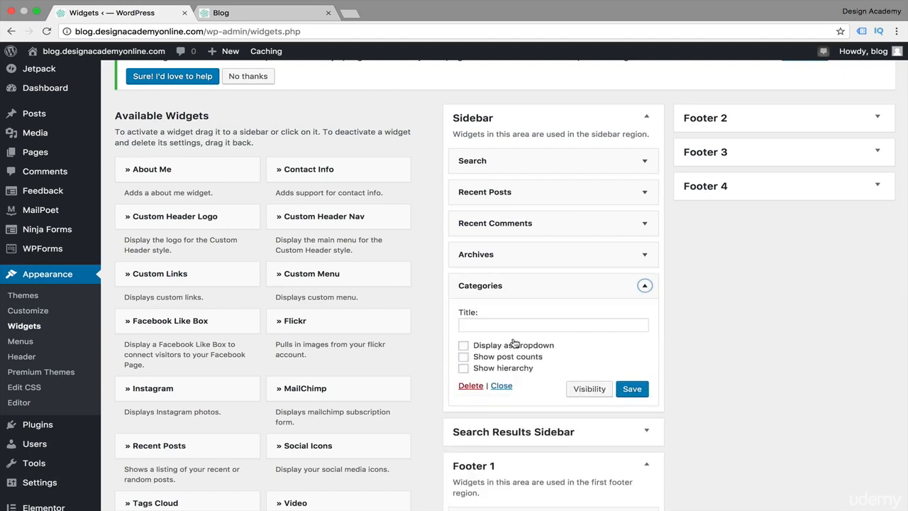
pyautogui.click(471, 387)
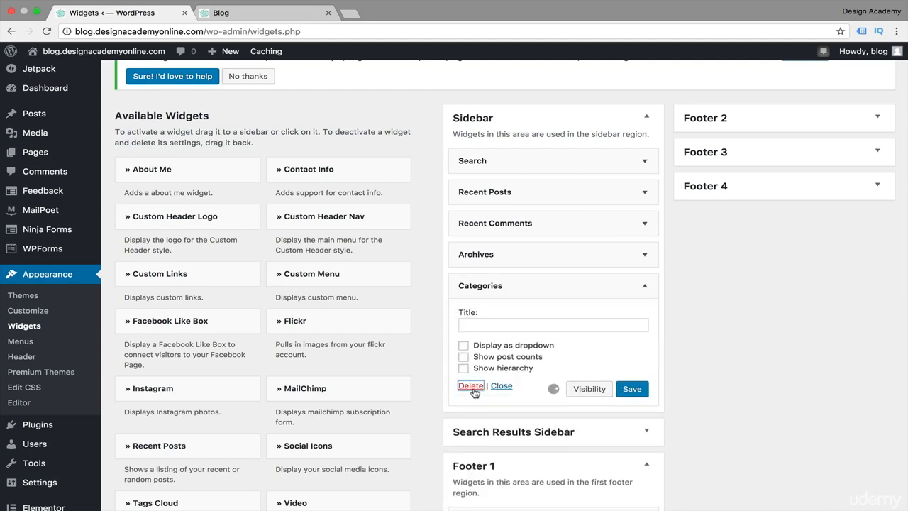
pyautogui.click(645, 255)
pyautogui.click(471, 347)
pyautogui.click(646, 225)
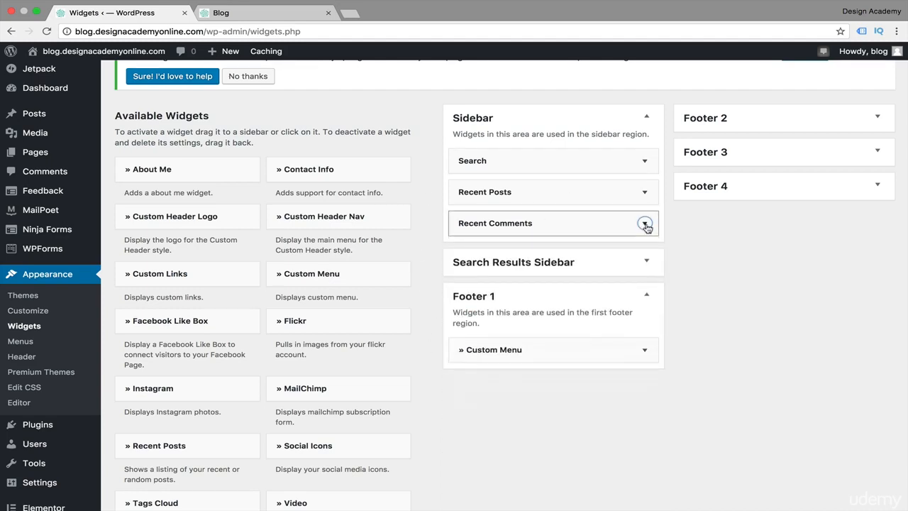
pyautogui.click(467, 307)
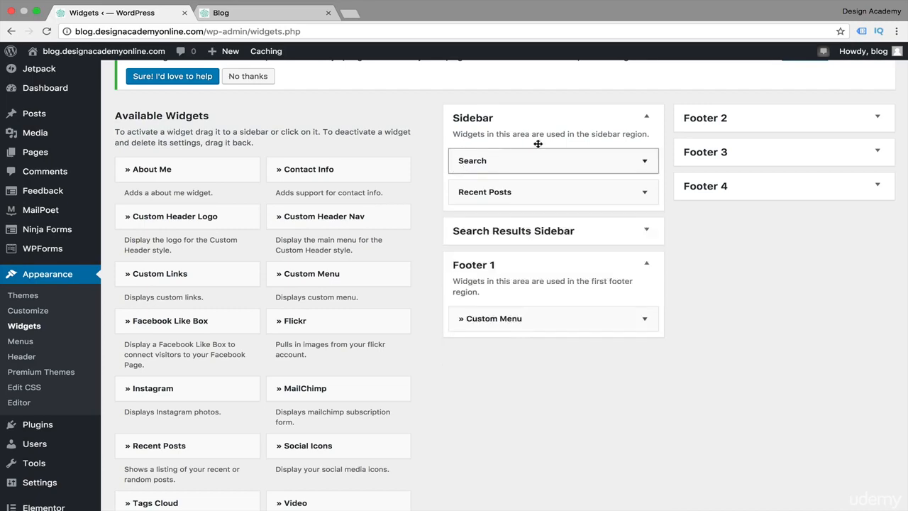
# Add a Social Icons widget to the Search Results Sidebar and check its style options, keeping Light
pyautogui.scroll(2, 436, 218)
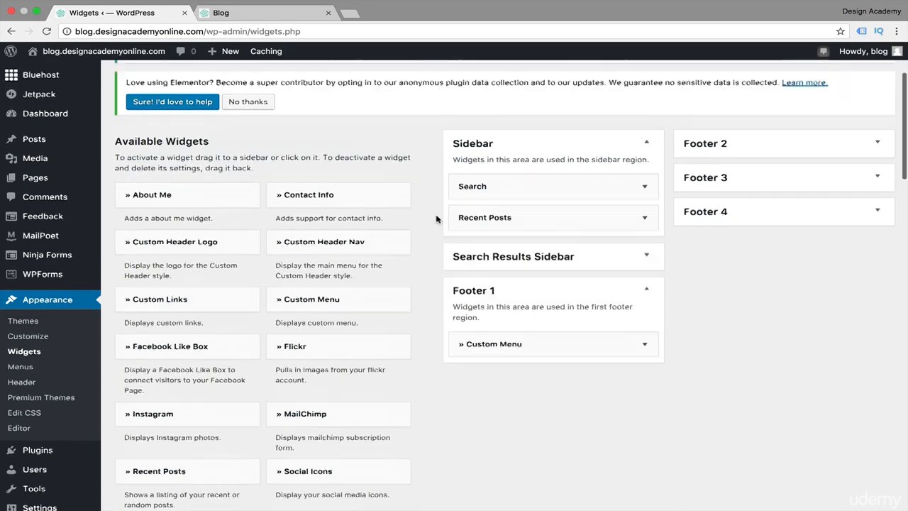
pyautogui.scroll(-3, 436, 217)
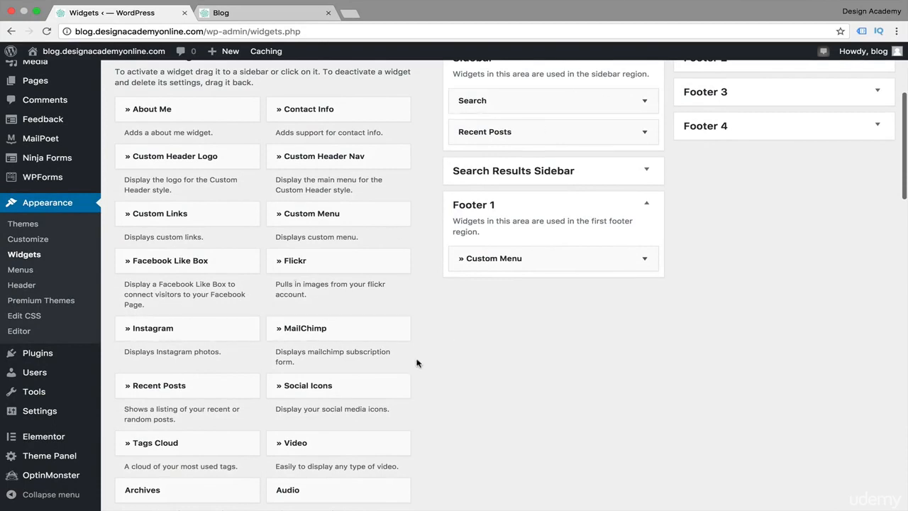
pyautogui.moveTo(306, 387); pyautogui.dragTo(488, 188)
pyautogui.scroll(-3, 455, 158)
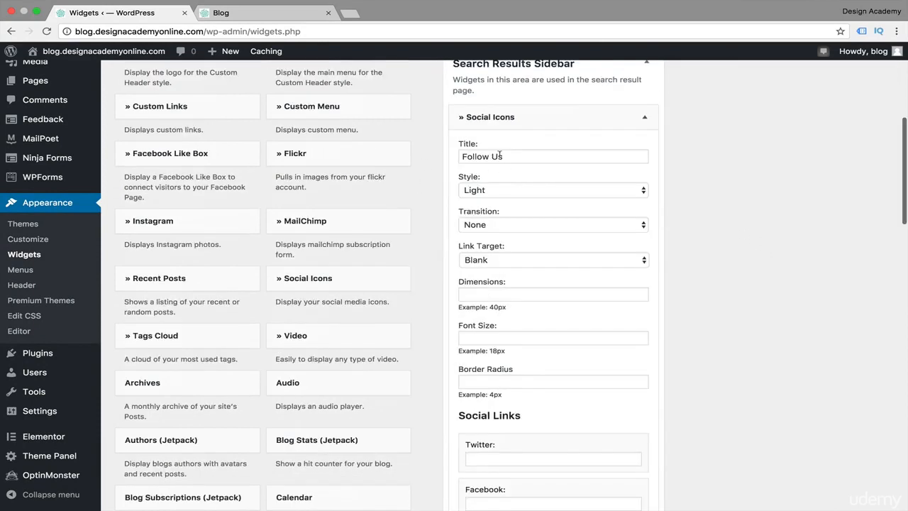
pyautogui.click(624, 190)
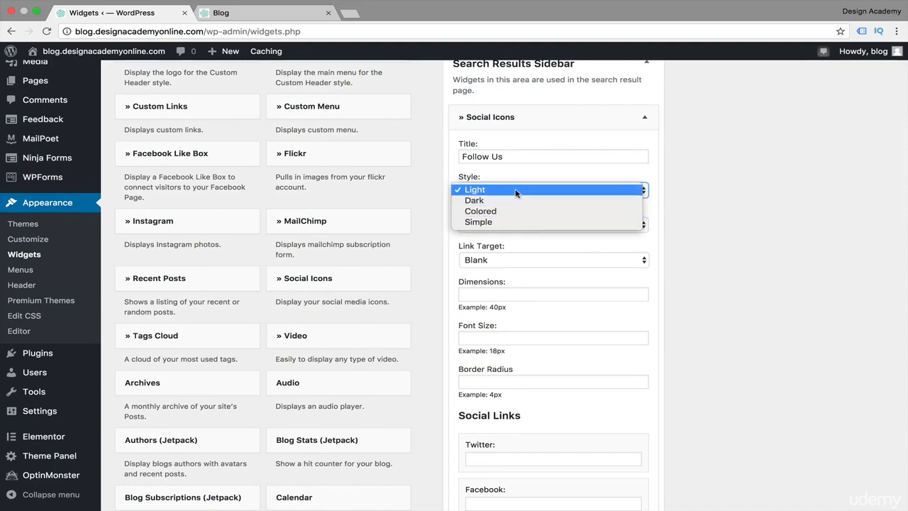
pyautogui.click(714, 227)
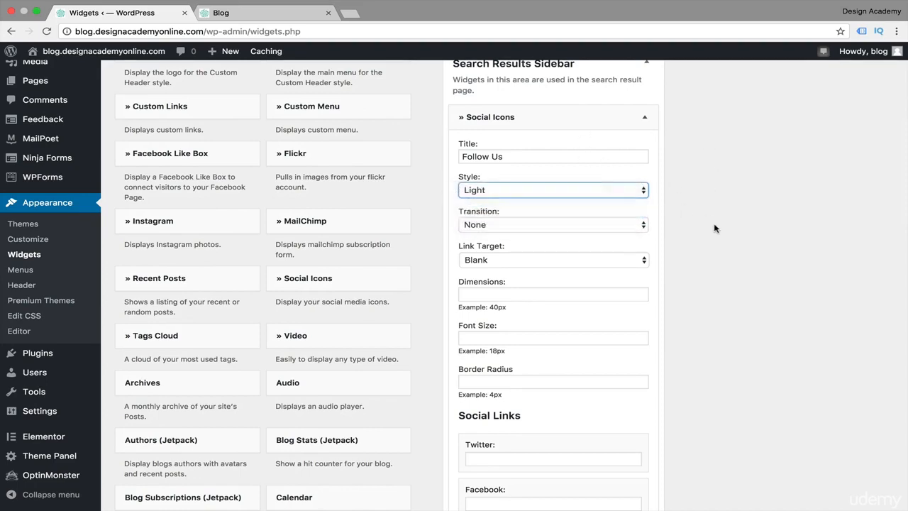
# Enter # as the Facebook and Twitter links of the Social Icons widget and save it
pyautogui.scroll(-5, 729, 280)
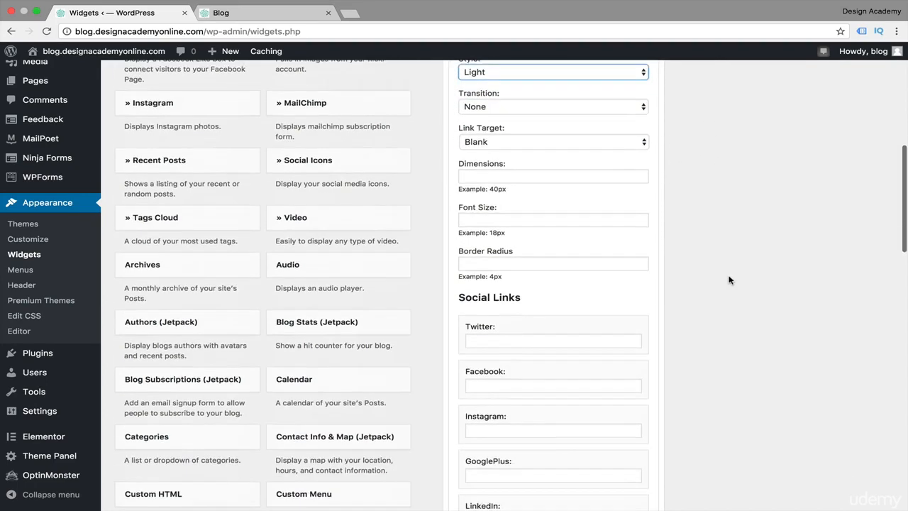
pyautogui.scroll(-2, 714, 341)
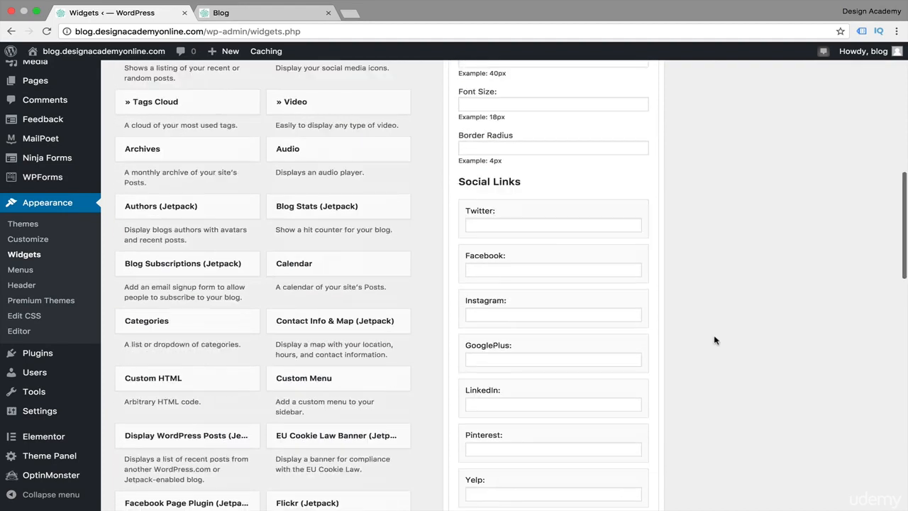
pyautogui.click(569, 272)
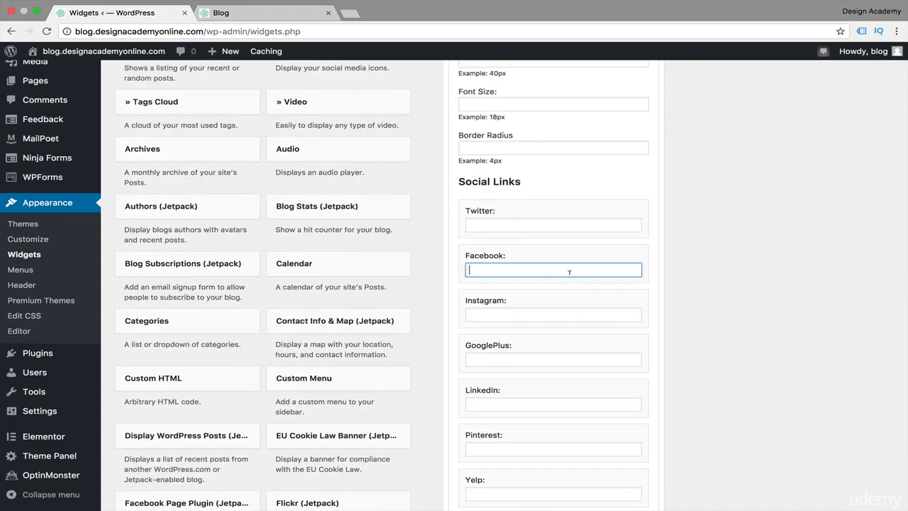
pyautogui.click(546, 224)
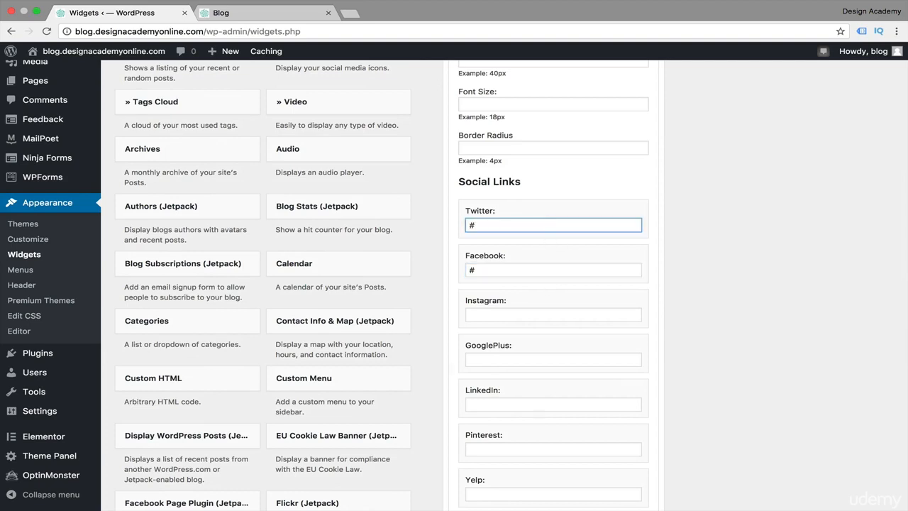
pyautogui.scroll(-10, 553, 284)
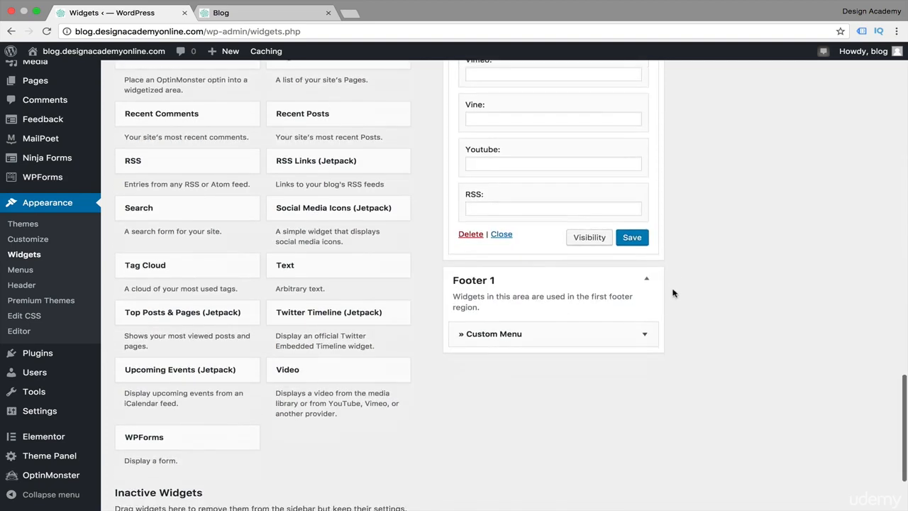
pyautogui.click(633, 238)
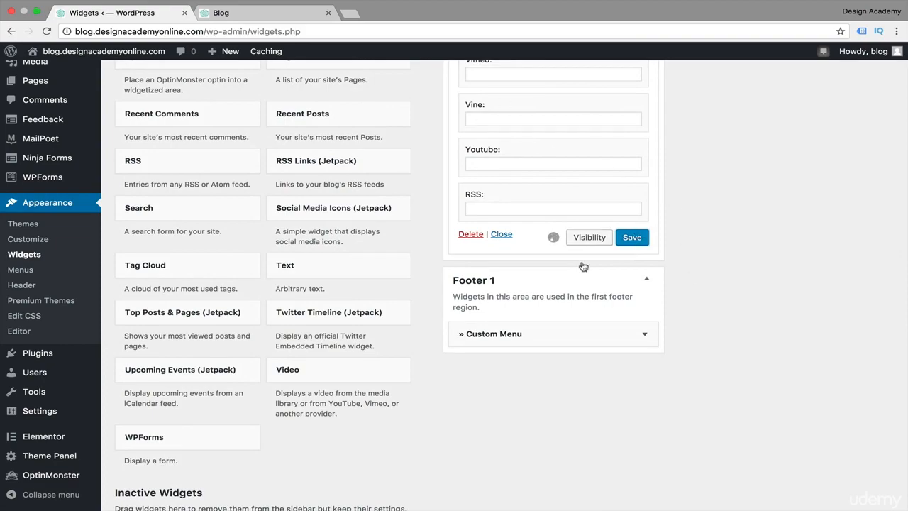
# Move the Social Icons widget from the Search Results Sidebar into the Sidebar area, below Recent Posts
pyautogui.scroll(15, 712, 307)
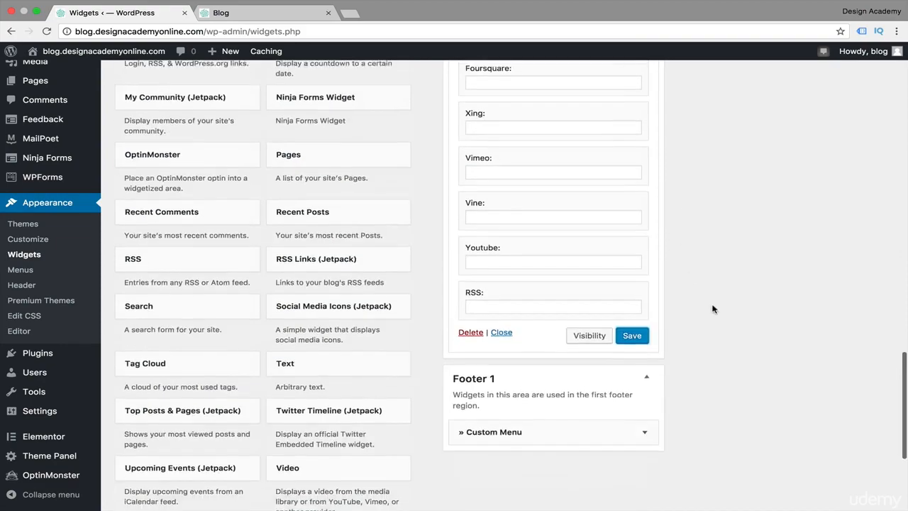
pyautogui.scroll(-5, 712, 309)
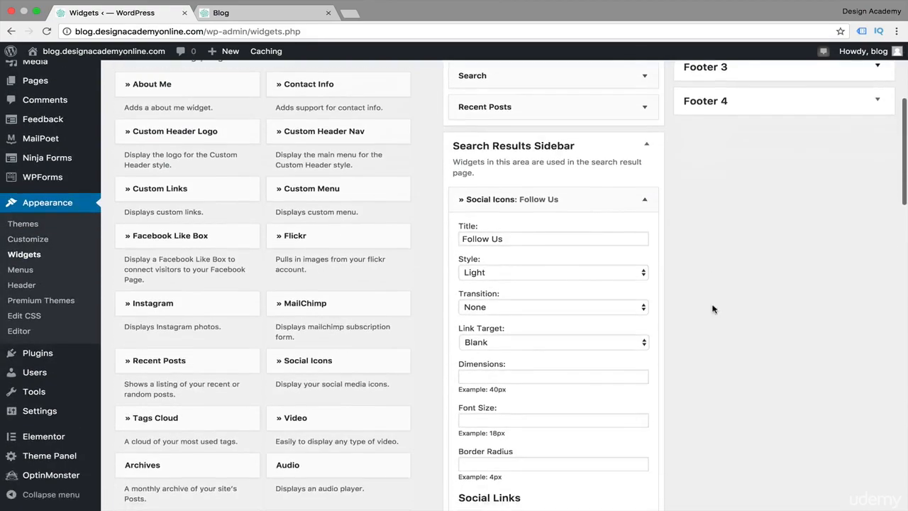
pyautogui.scroll(2, 713, 308)
pyautogui.moveTo(457, 254); pyautogui.dragTo(455, 203)
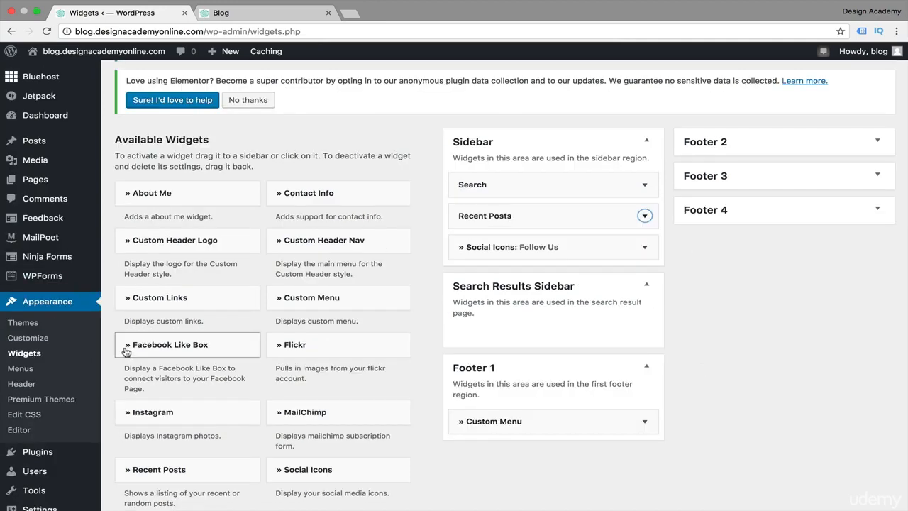
# Add a Facebook Like Box below Social Icons in the Sidebar, with the copied Facebook page URL and title "Check our facebook page for new tutorials"
pyautogui.moveTo(126, 351); pyautogui.dragTo(459, 282)
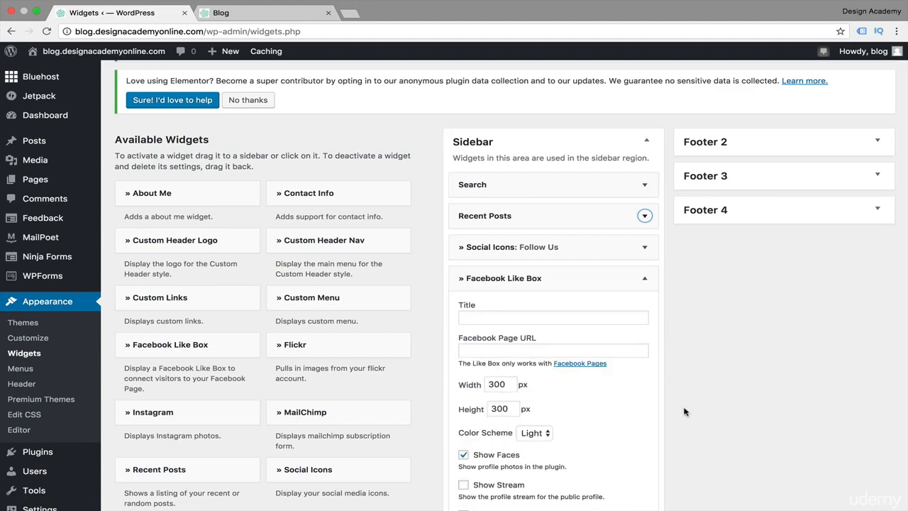
pyautogui.scroll(-2, 687, 400)
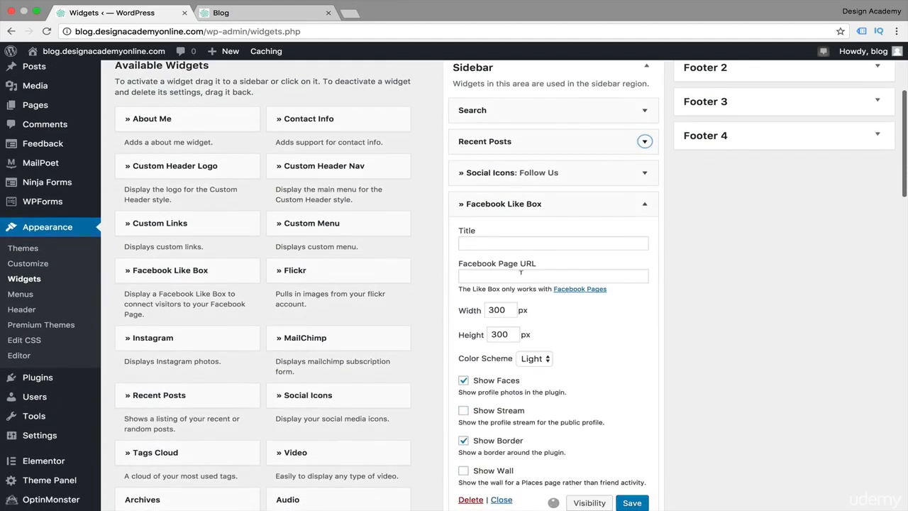
pyautogui.click(521, 274)
pyautogui.press('super+v')
pyautogui.click(539, 242)
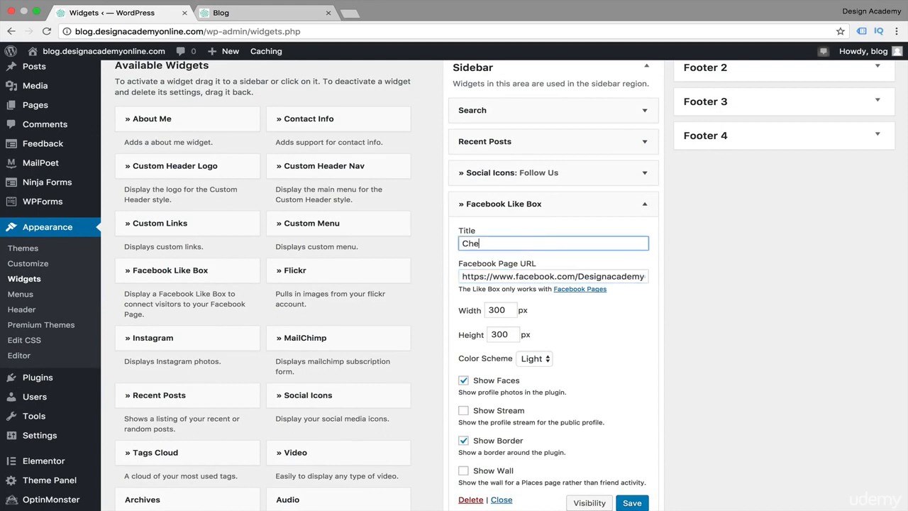
pyautogui.write('Check our facebook page for new tutorials')
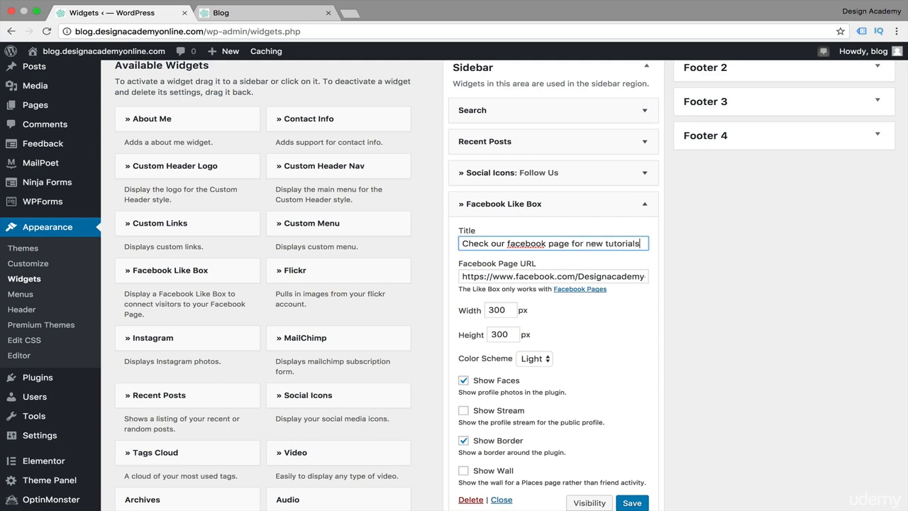
# Keep the Facebook Like Box color scheme Light, turn off Show Faces, turn on Show Wall, and save the widget
pyautogui.scroll(-2, 486, 266)
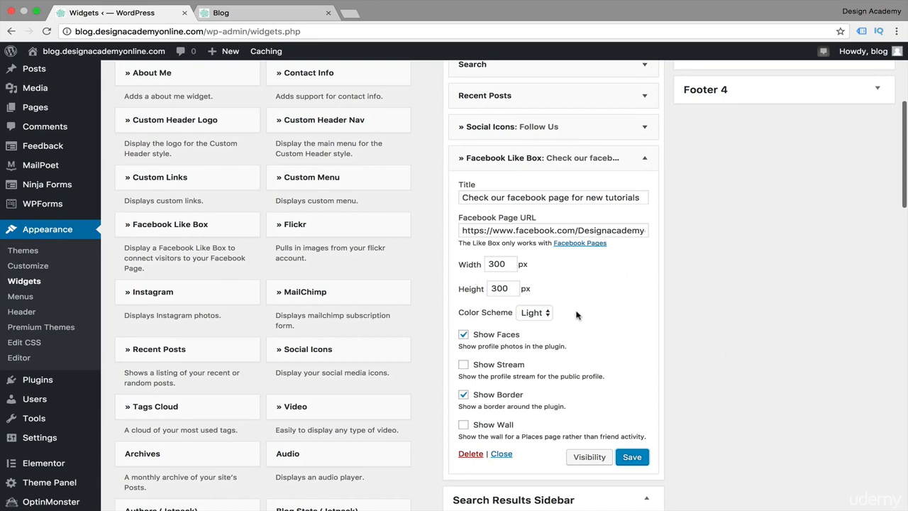
pyautogui.click(547, 314)
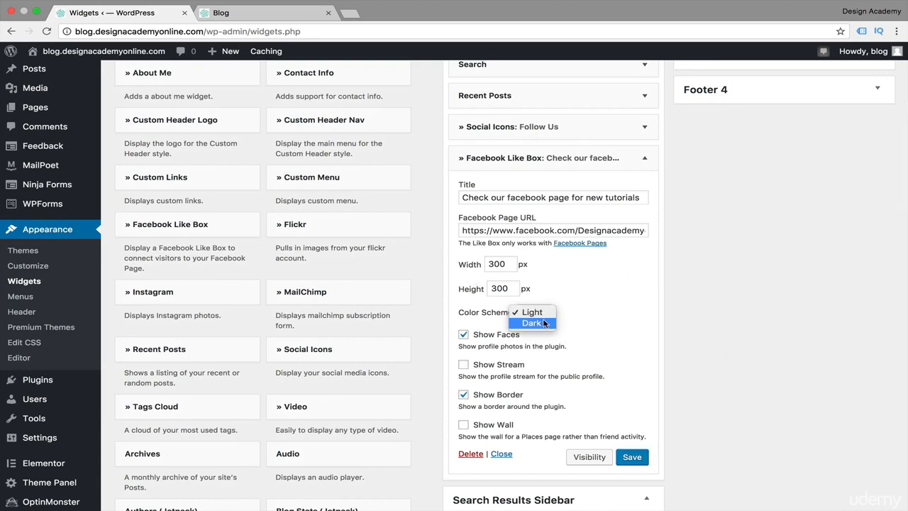
pyautogui.click(718, 292)
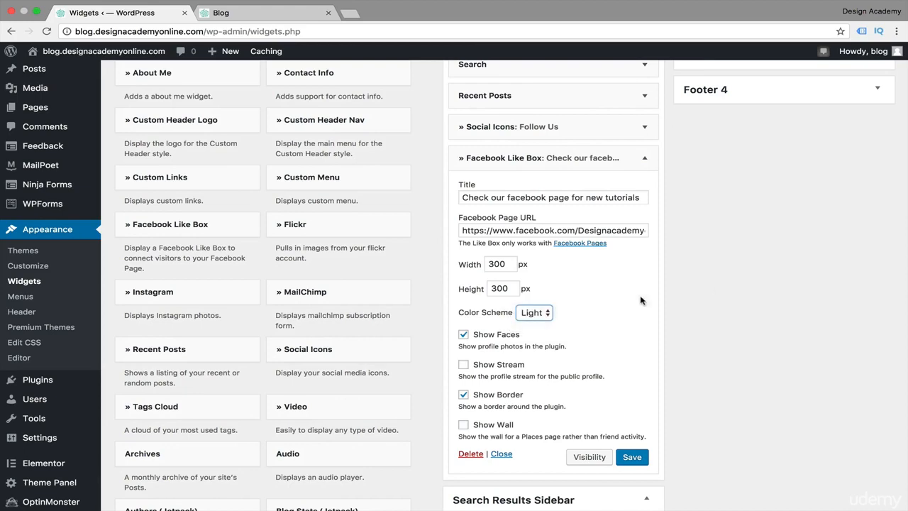
pyautogui.scroll(-1, 699, 319)
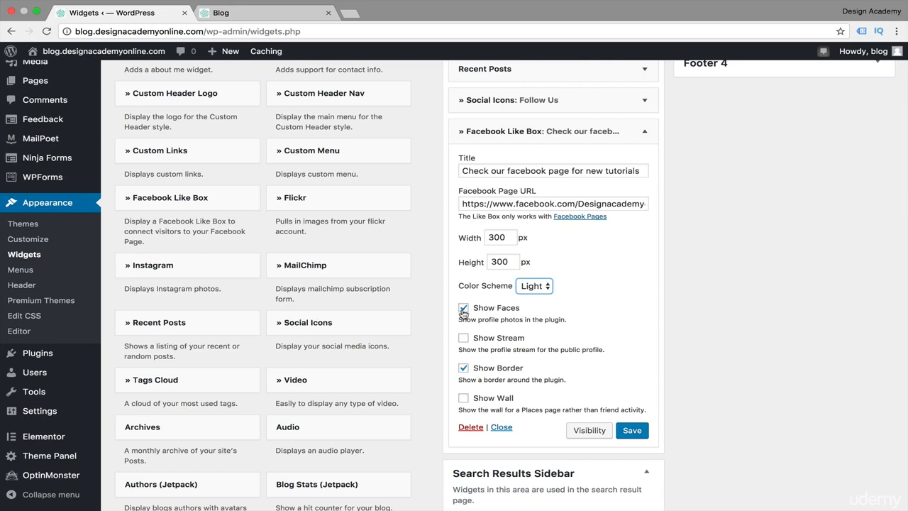
pyautogui.click(463, 310)
pyautogui.scroll(-1, 770, 319)
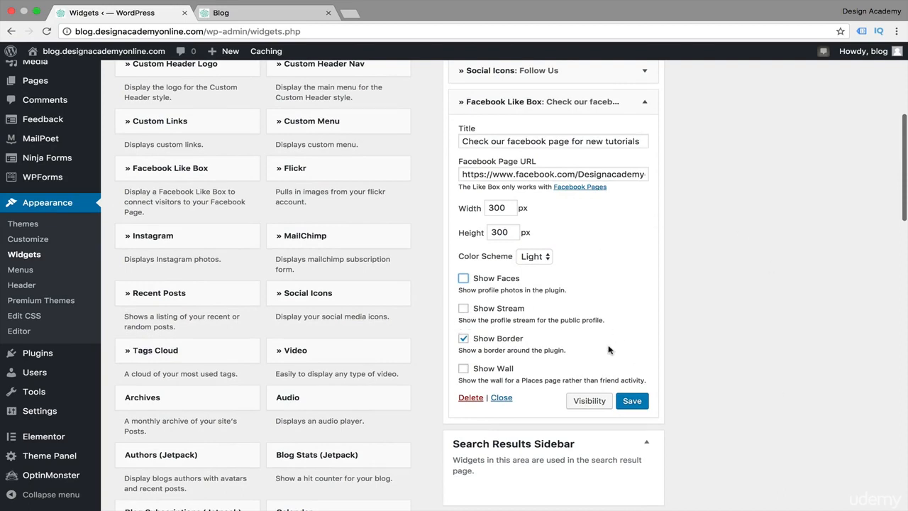
pyautogui.click(463, 369)
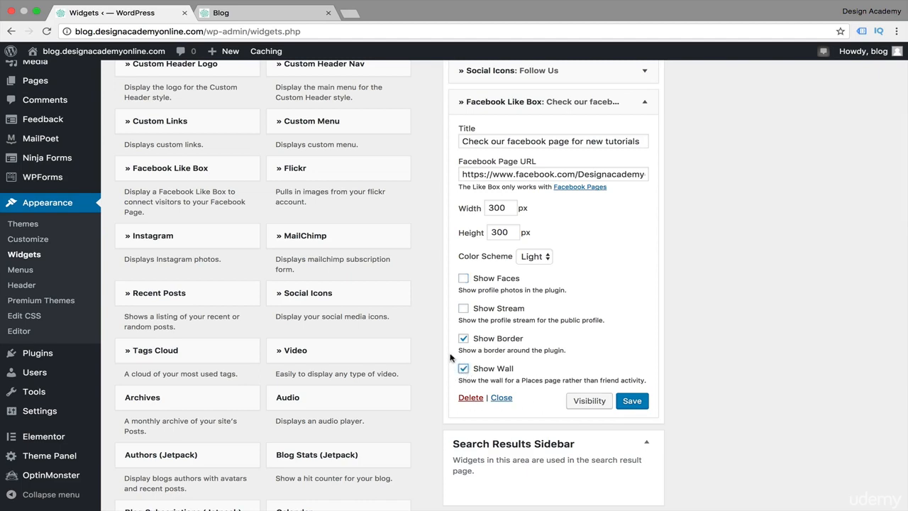
pyautogui.click(633, 401)
# Reload the Blog page and check the Follow Us and Facebook Like Box widgets in its sidebar
pyautogui.click(243, 16)
pyautogui.click(46, 32)
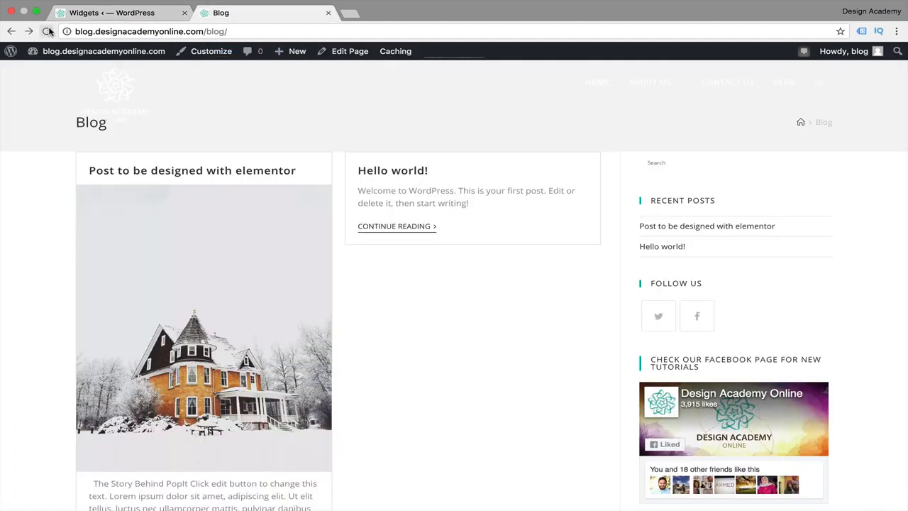
pyautogui.scroll(-4, 490, 334)
pyautogui.scroll(3, 490, 335)
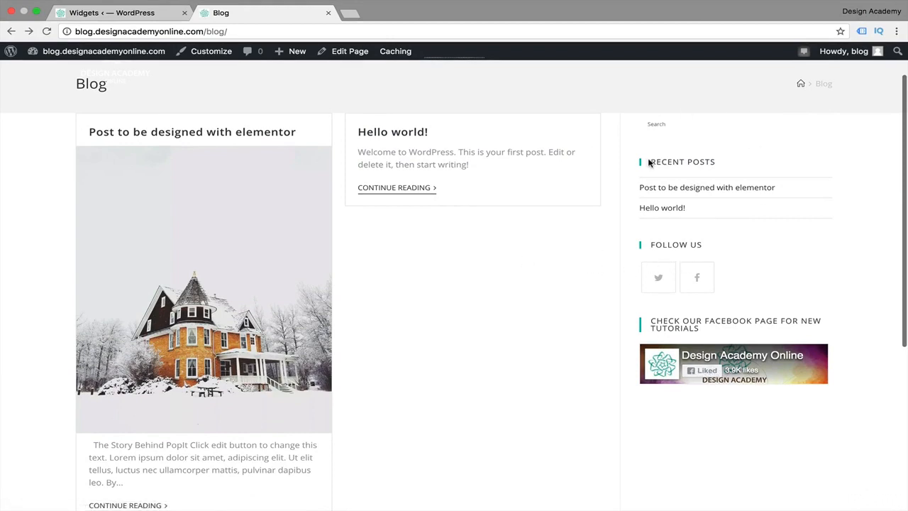
pyautogui.scroll(-1, 572, 254)
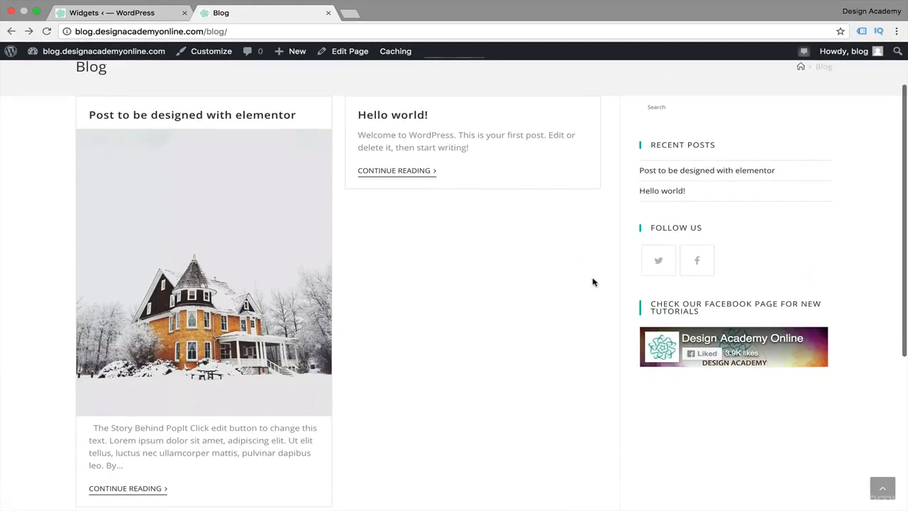
pyautogui.scroll(2, 491, 279)
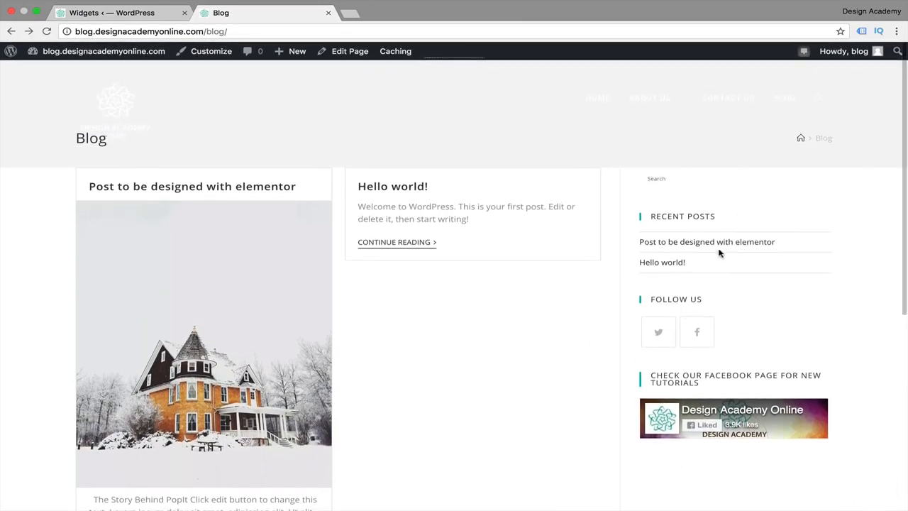
pyautogui.scroll(-1, 662, 343)
# Open the "Post to be designed with elementor" post in a new tab and examine its featured image, title and content layout
pyautogui.rightClick(189, 243)
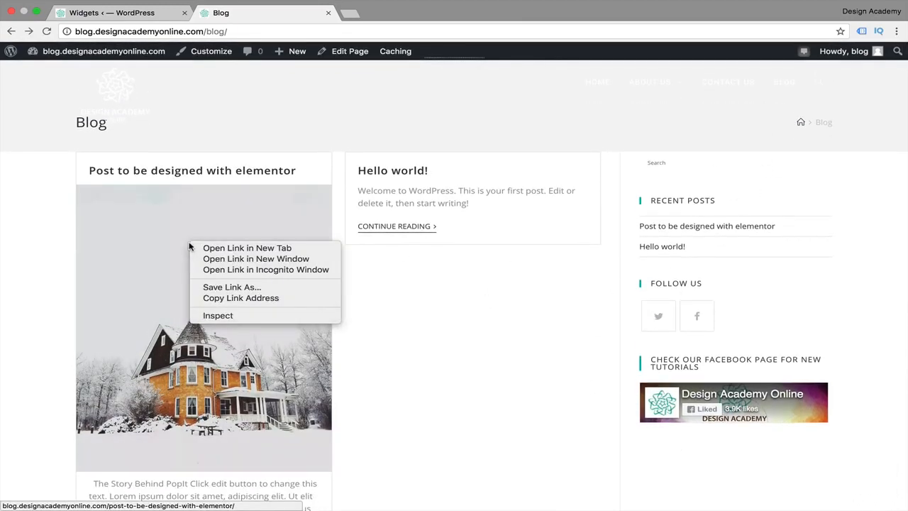
pyautogui.click(221, 247)
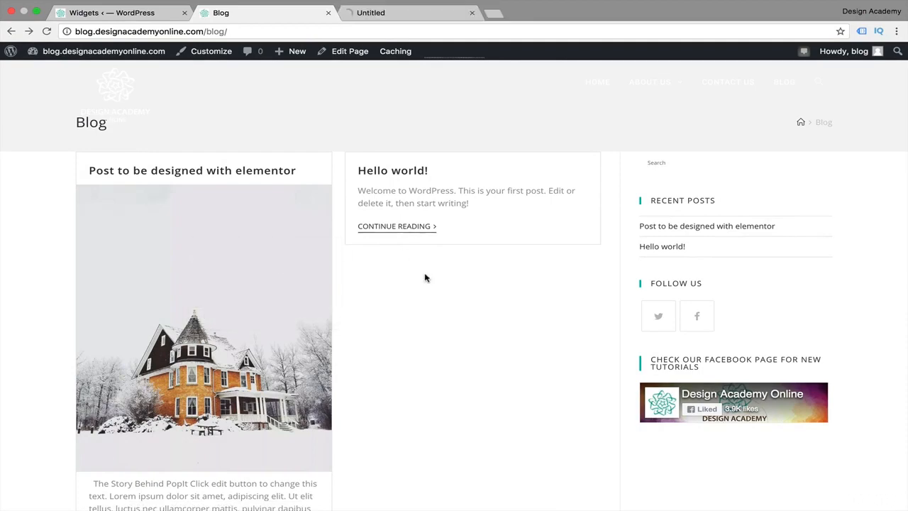
pyautogui.click(409, 13)
pyautogui.scroll(-2, 345, 321)
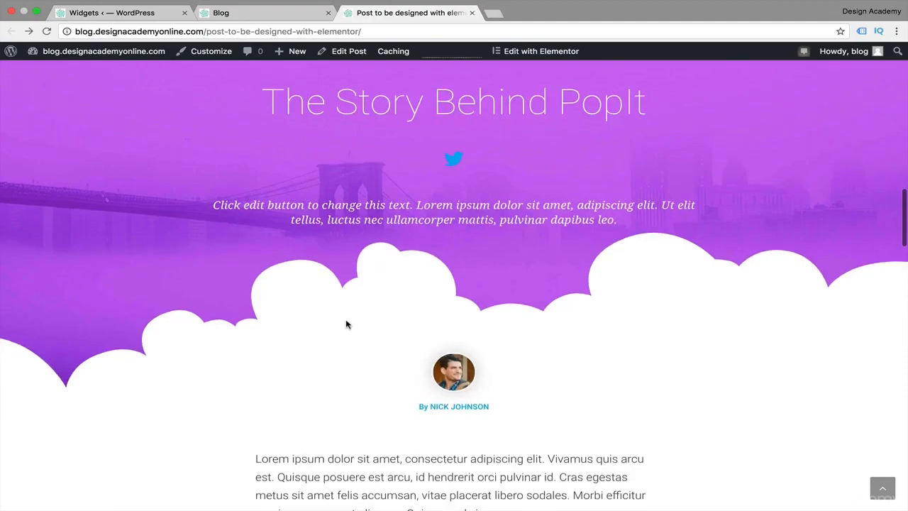
pyautogui.scroll(10, 219, 240)
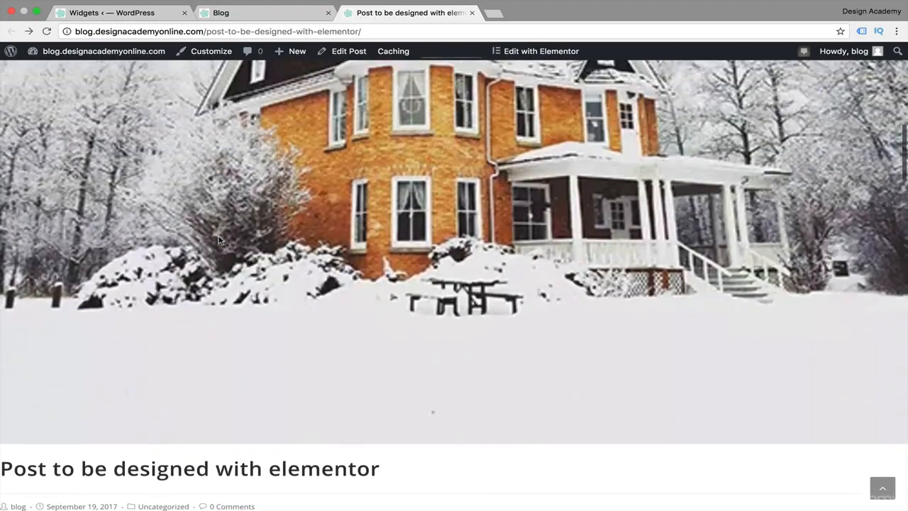
pyautogui.scroll(-1, 218, 240)
pyautogui.scroll(7, 218, 240)
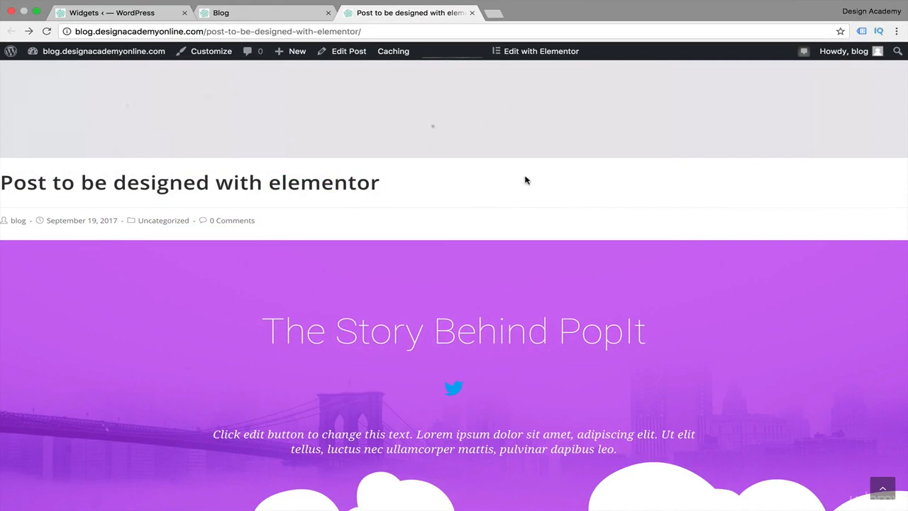
pyautogui.scroll(-2, 525, 180)
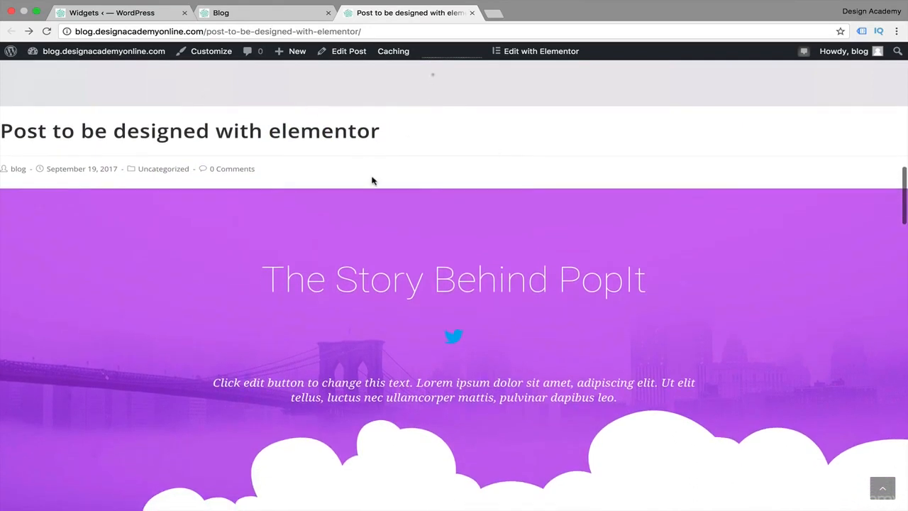
pyautogui.scroll(-1, 372, 180)
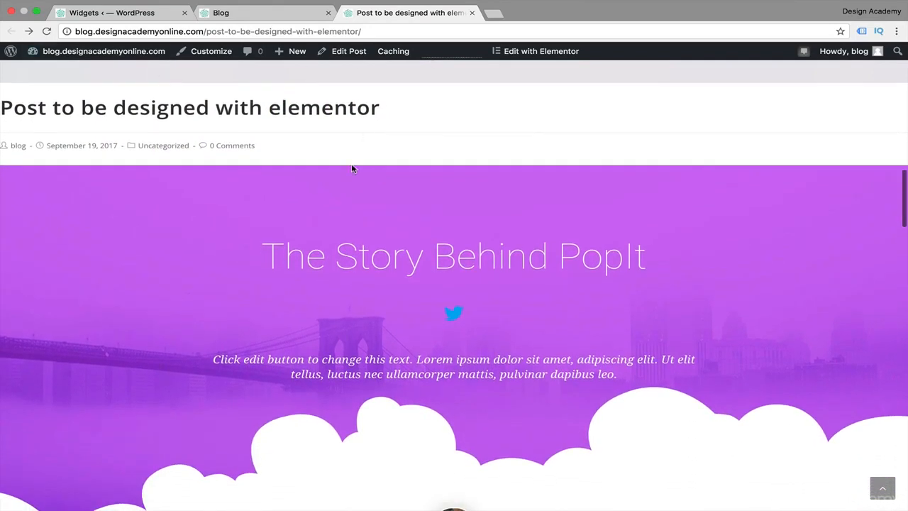
# Open the Single Post blog settings in the Customizer and check the Page Header Title options, keeping Blog
pyautogui.click(211, 54)
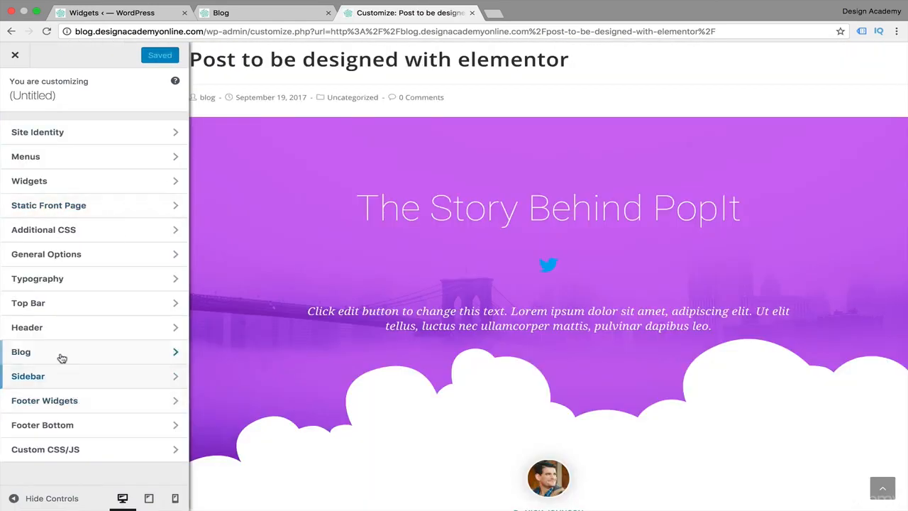
pyautogui.click(62, 357)
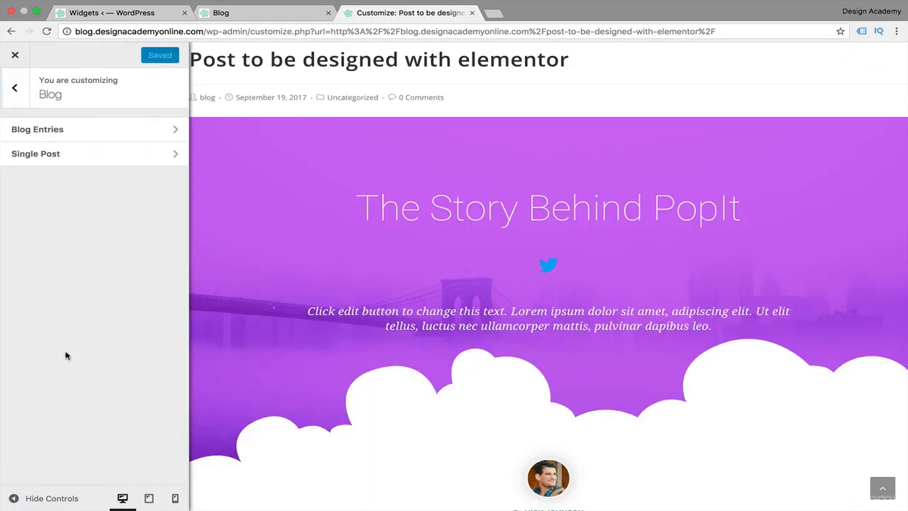
pyautogui.click(88, 151)
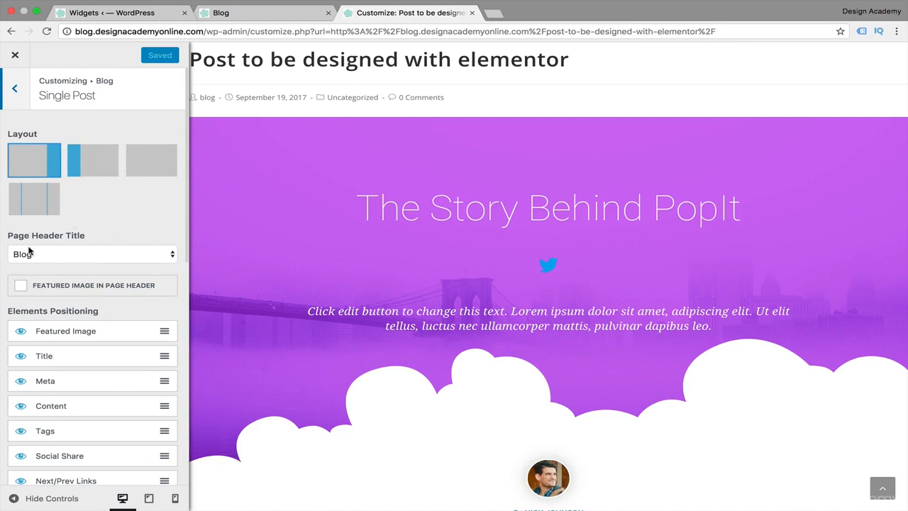
pyautogui.click(170, 255)
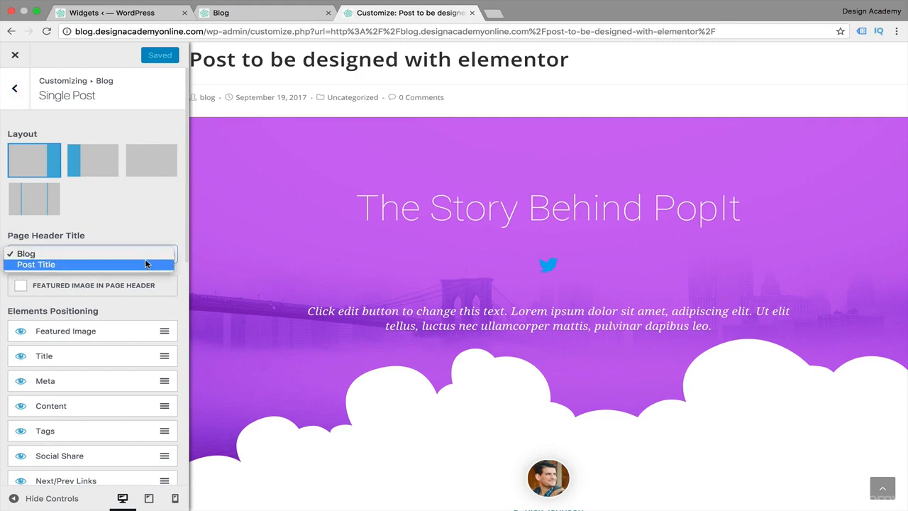
pyautogui.click(146, 263)
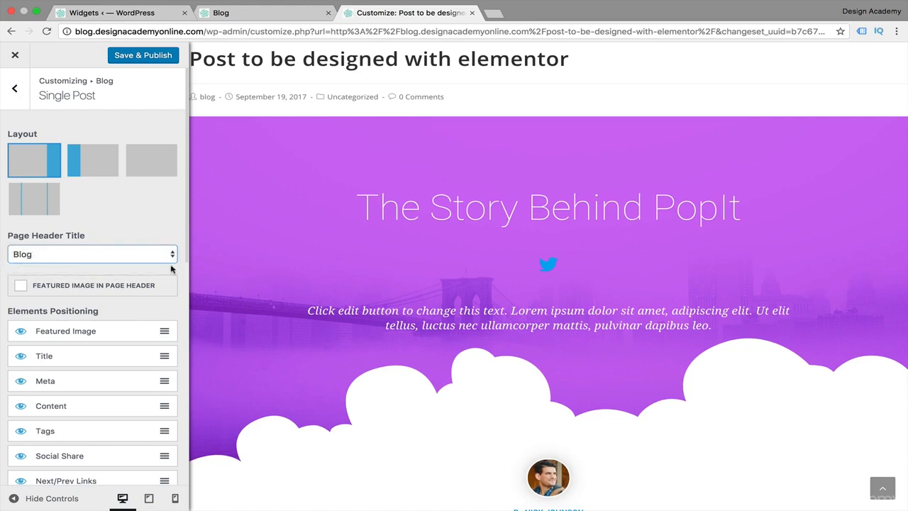
# Enable the featured image in the page header for single posts and review its position, size and overlay settings
pyautogui.click(21, 285)
pyautogui.scroll(-1, 77, 313)
pyautogui.scroll(-4, 77, 312)
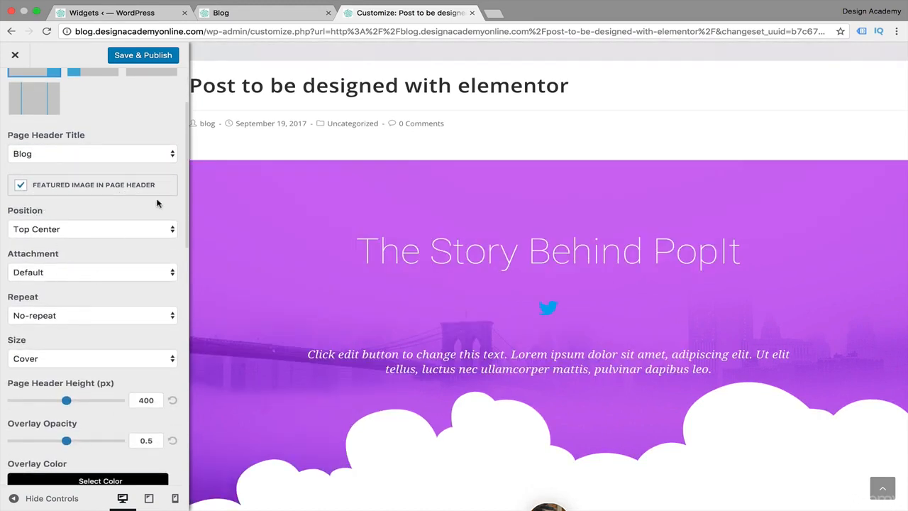
pyautogui.scroll(-3, 157, 203)
pyautogui.scroll(6, 158, 204)
pyautogui.scroll(-8, 157, 203)
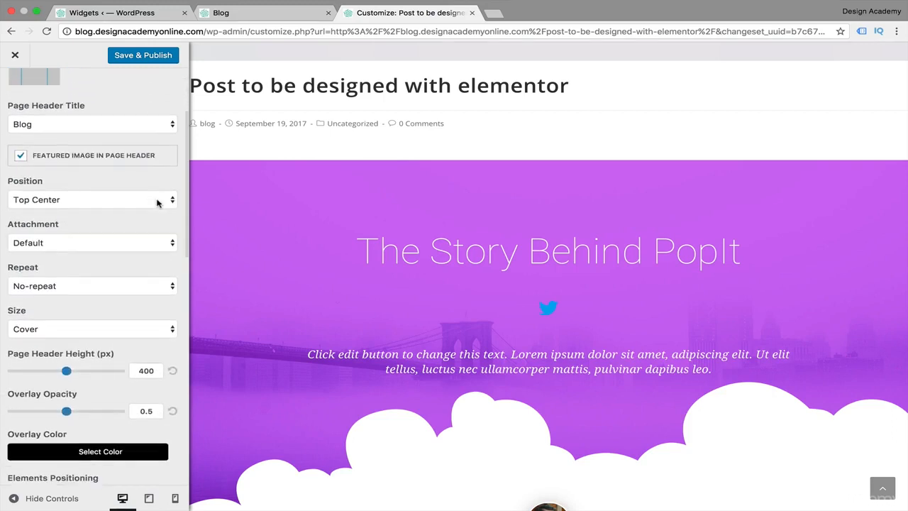
pyautogui.scroll(-2, 158, 204)
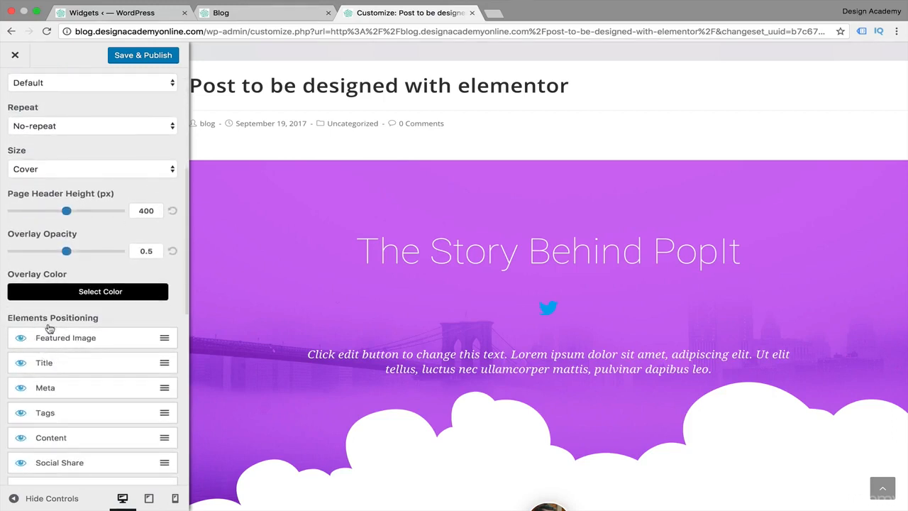
# Compare with the Blog page, then move Featured Image below Comments in the single post's Elements Positioning
pyautogui.click(266, 14)
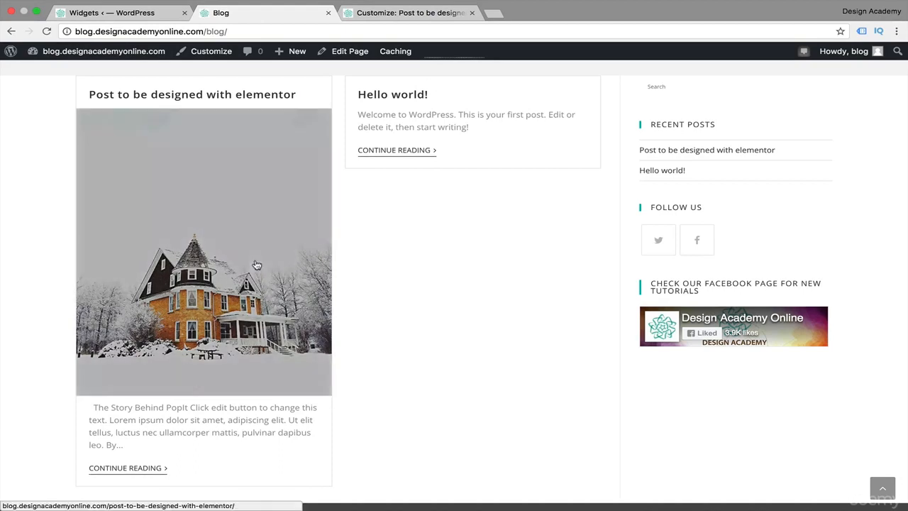
pyautogui.click(403, 19)
pyautogui.scroll(-5, 92, 357)
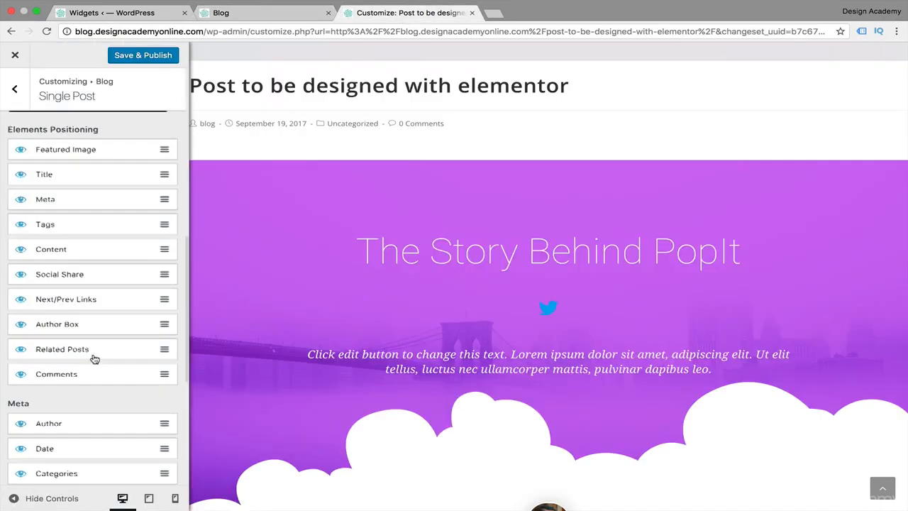
pyautogui.scroll(1, 121, 270)
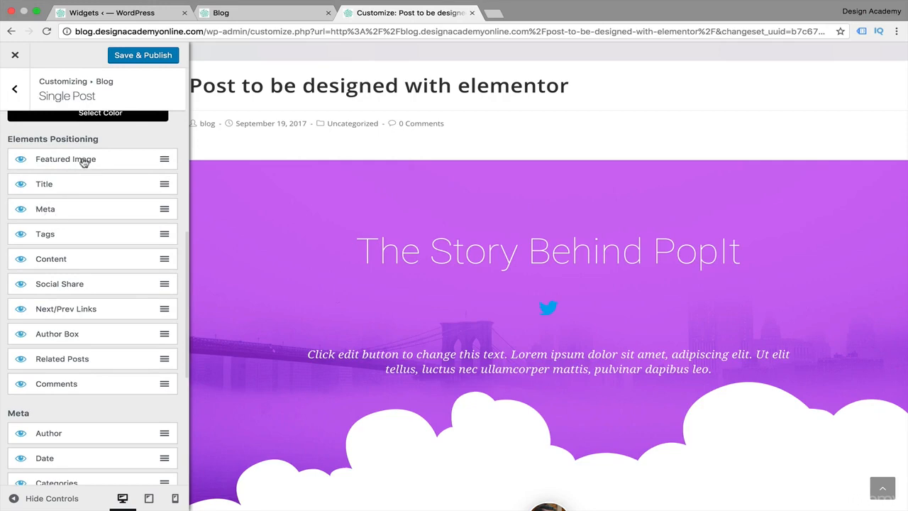
pyautogui.moveTo(84, 162); pyautogui.dragTo(85, 384)
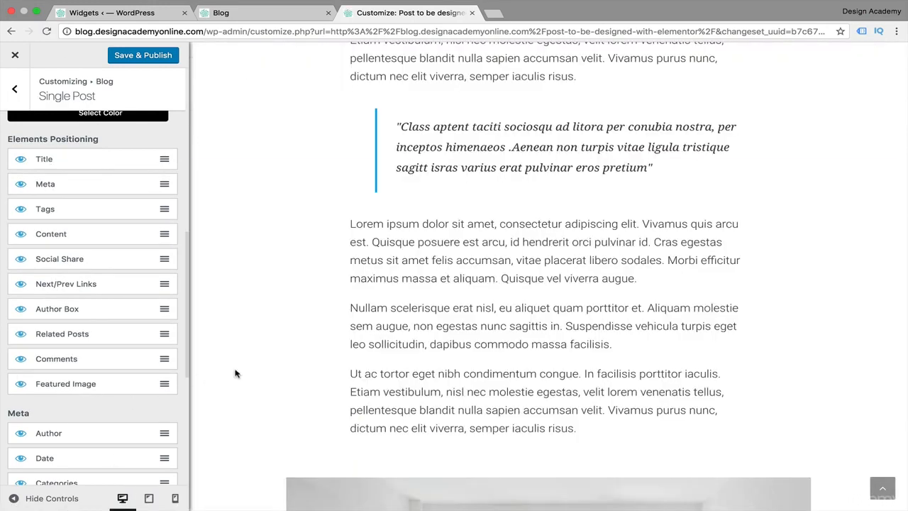
# Hide the Featured Image element from the single post layout and check the post preview from header to footer
pyautogui.scroll(-20, 334, 373)
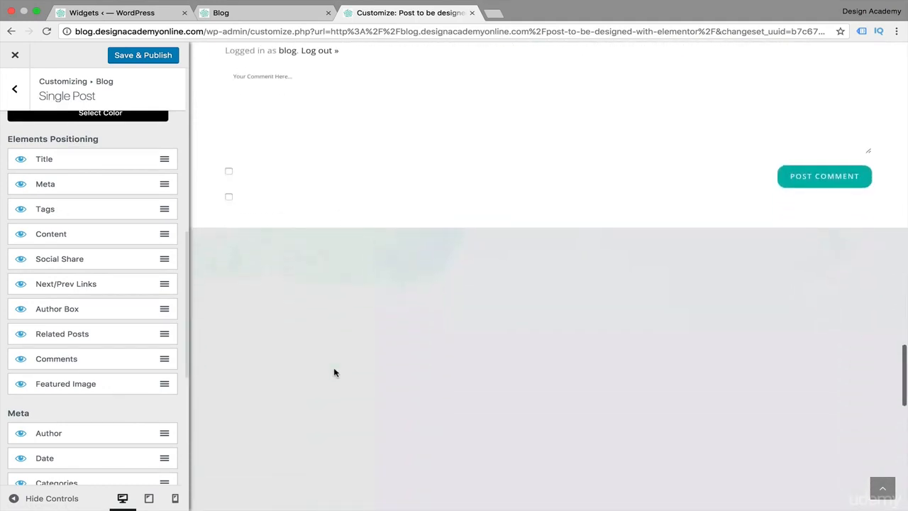
pyautogui.scroll(-3, 335, 373)
pyautogui.scroll(2, 335, 373)
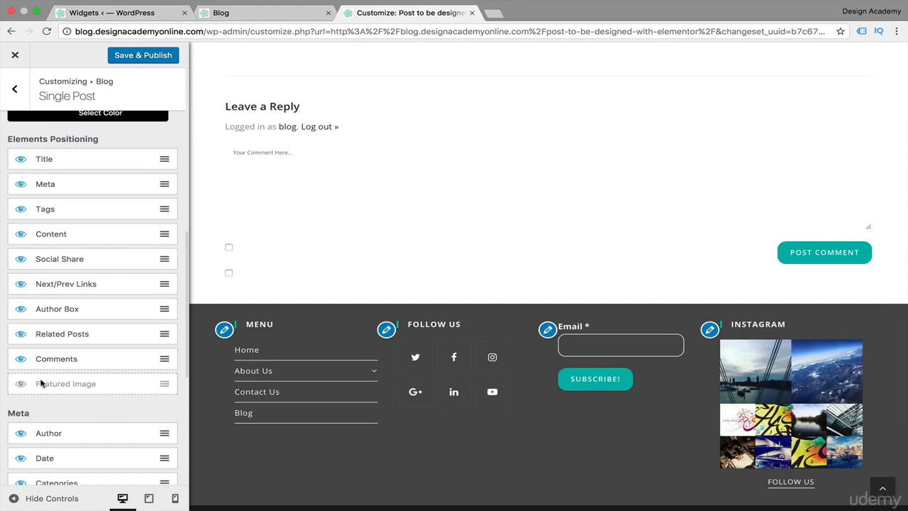
pyautogui.scroll(15, 337, 163)
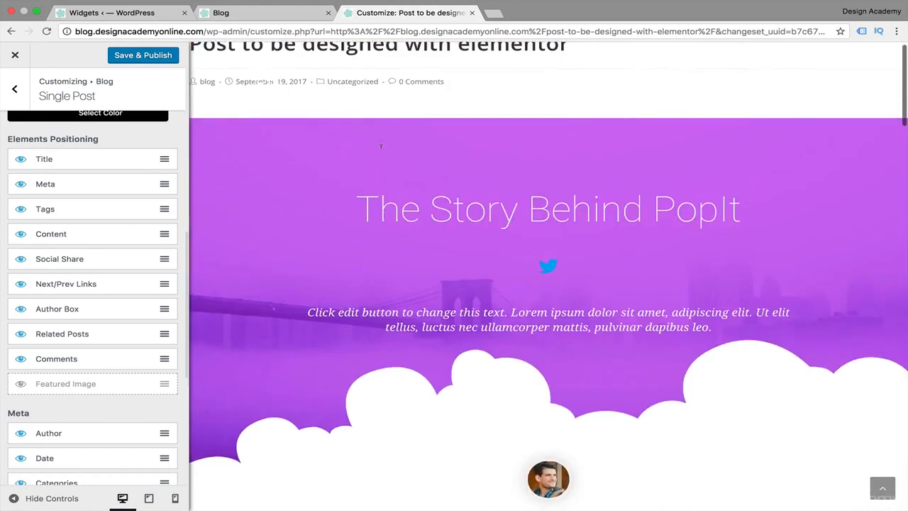
pyautogui.scroll(-1, 380, 145)
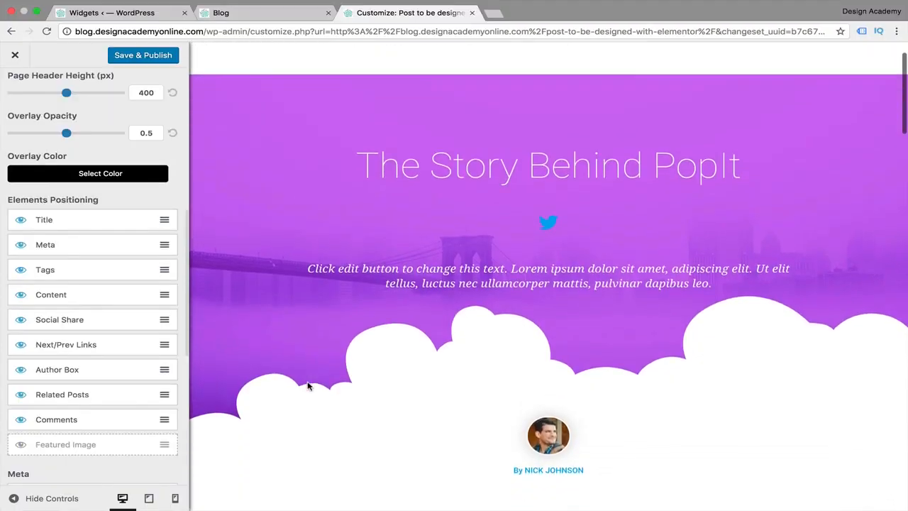
pyautogui.scroll(2, 476, 356)
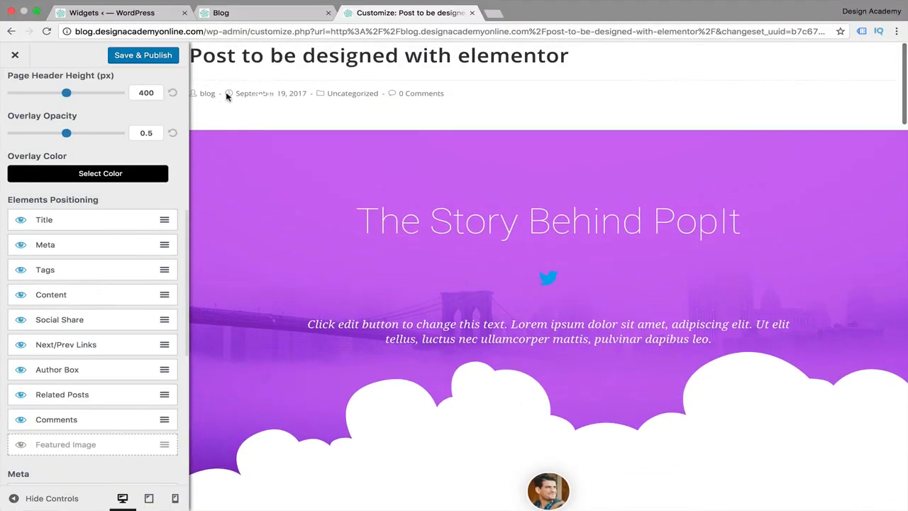
pyautogui.scroll(-3, 294, 390)
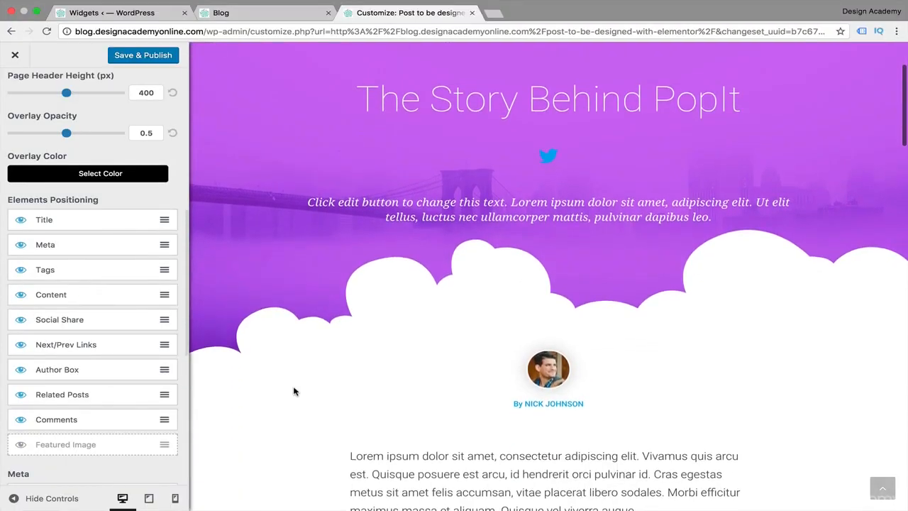
# Hide the Comments and Related Posts elements from the single post layout
pyautogui.scroll(1, 294, 391)
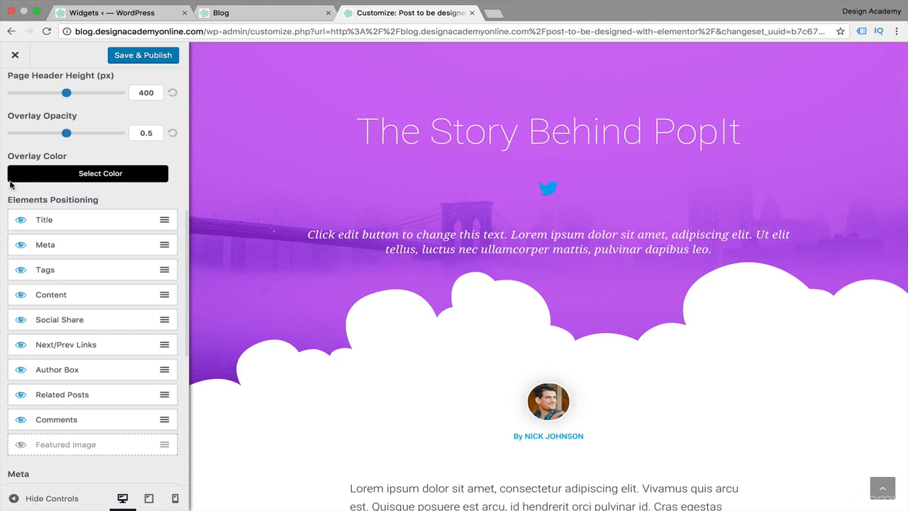
pyautogui.click(21, 424)
pyautogui.click(21, 397)
# Hide Date, Categories and Comments in the single post's Meta settings, keeping only Author
pyautogui.scroll(-5, 21, 399)
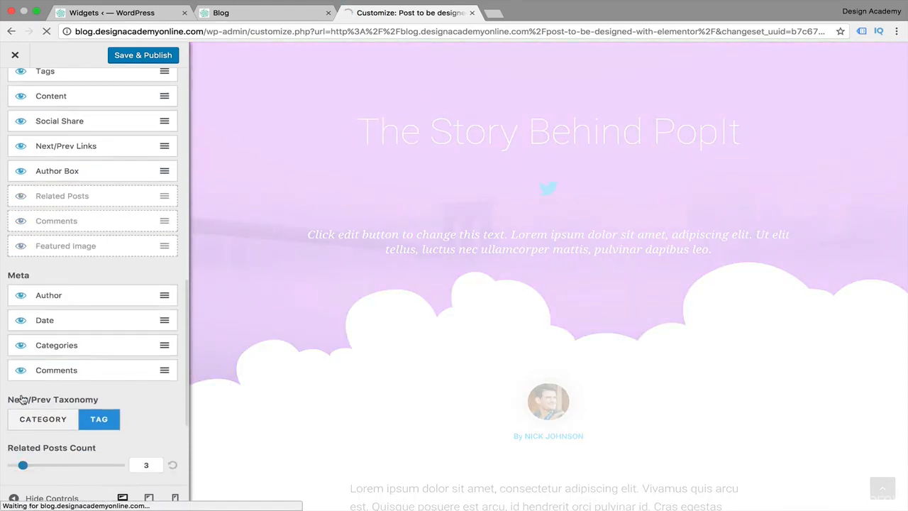
pyautogui.click(21, 296)
pyautogui.click(20, 295)
pyautogui.click(21, 320)
pyautogui.click(20, 345)
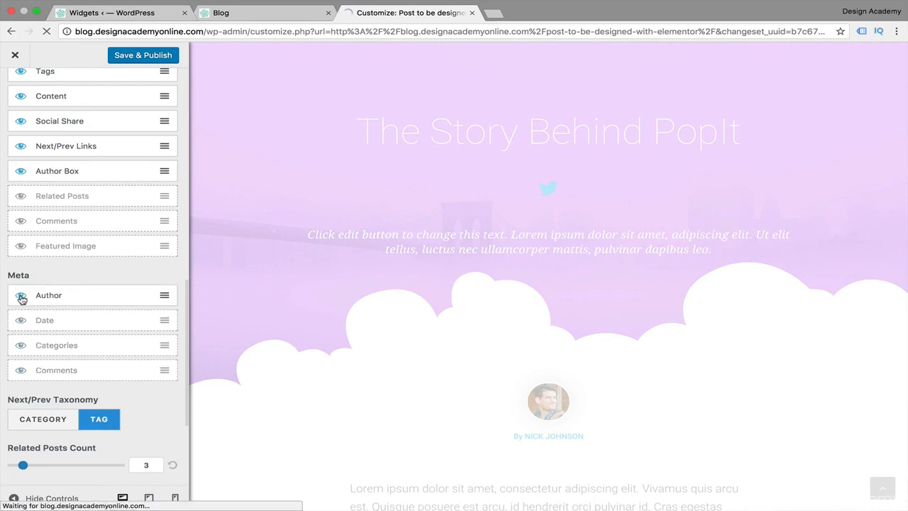
# Hide Author Box, Next/Prev Links, Social Share, Tags, Meta and Title in Elements Positioning, leaving only Content
pyautogui.scroll(3, 55, 390)
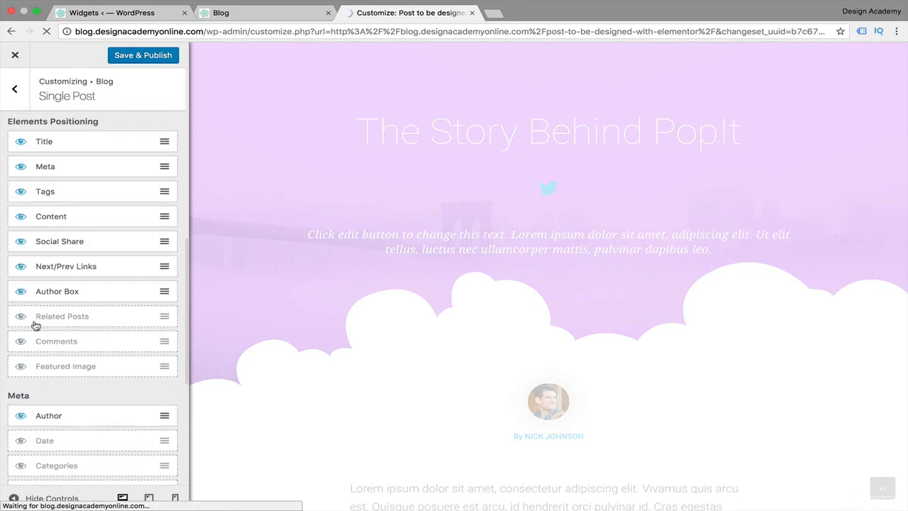
pyautogui.scroll(1, 36, 324)
pyautogui.click(21, 339)
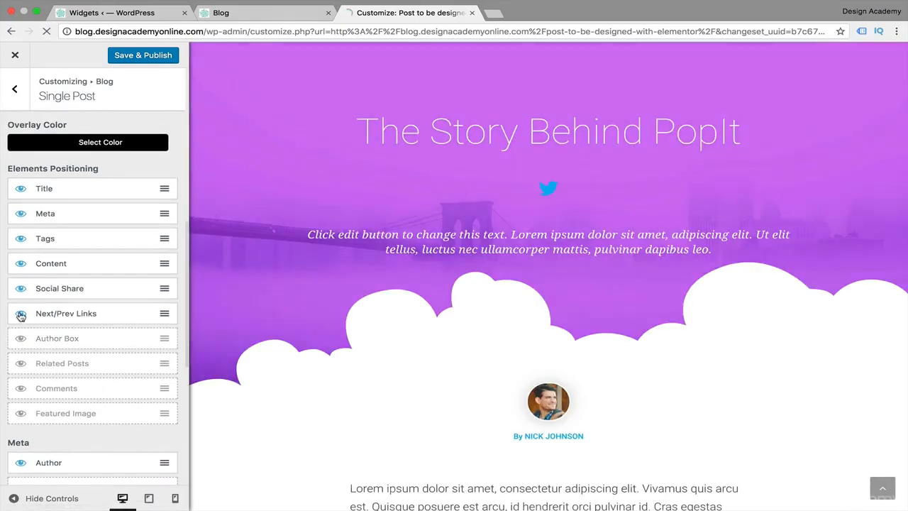
pyautogui.click(20, 313)
pyautogui.click(20, 289)
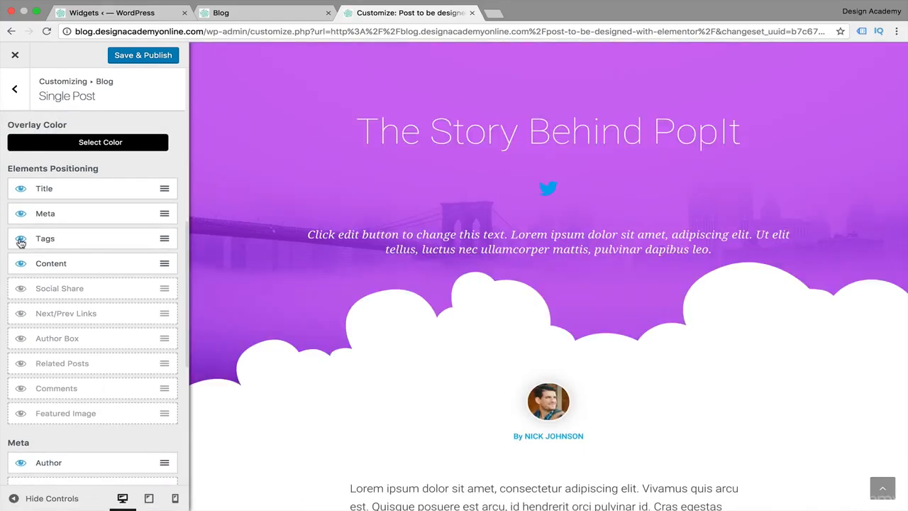
pyautogui.click(19, 239)
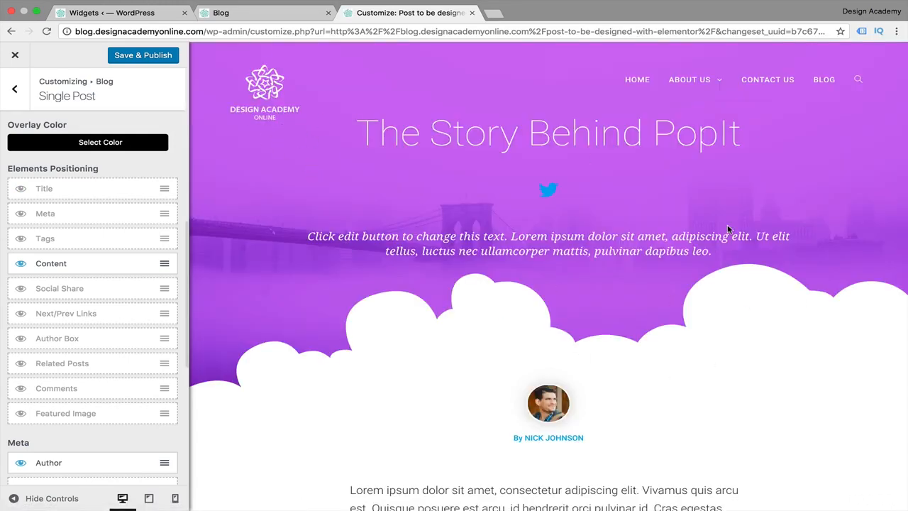
# Check the post preview from header to footer, and examine the header and layout of the Blog page
pyautogui.scroll(-10, 728, 229)
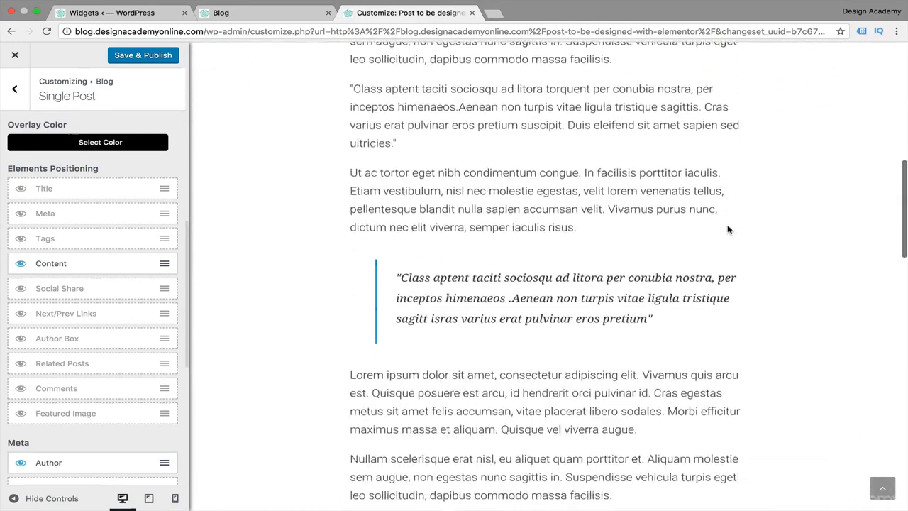
pyautogui.scroll(-13, 727, 228)
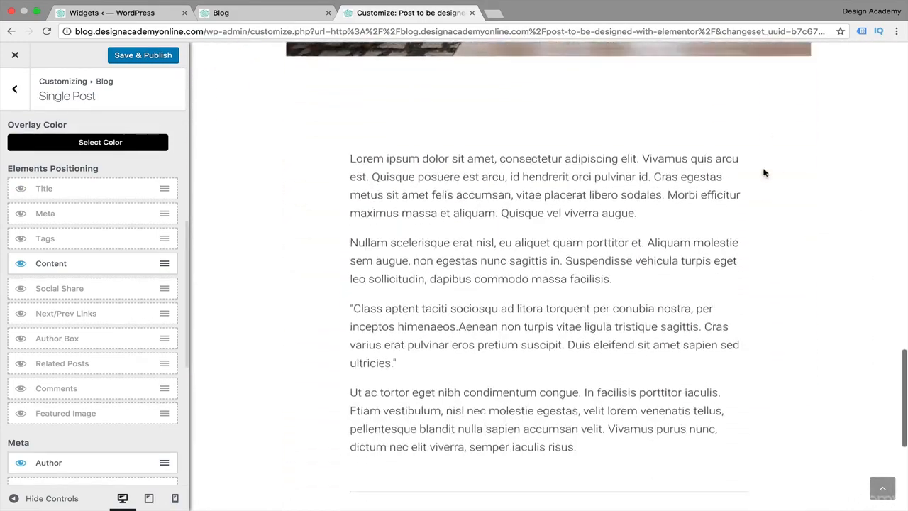
pyautogui.scroll(-5, 764, 172)
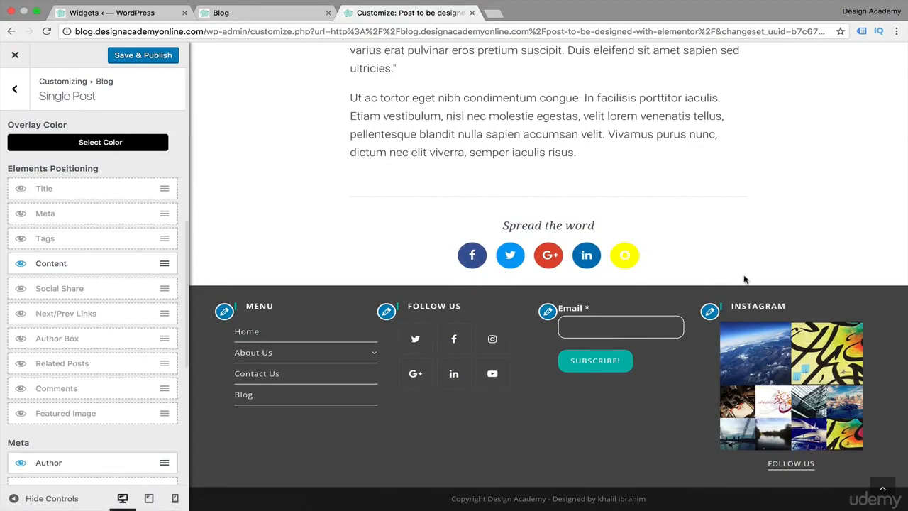
pyautogui.scroll(20, 744, 279)
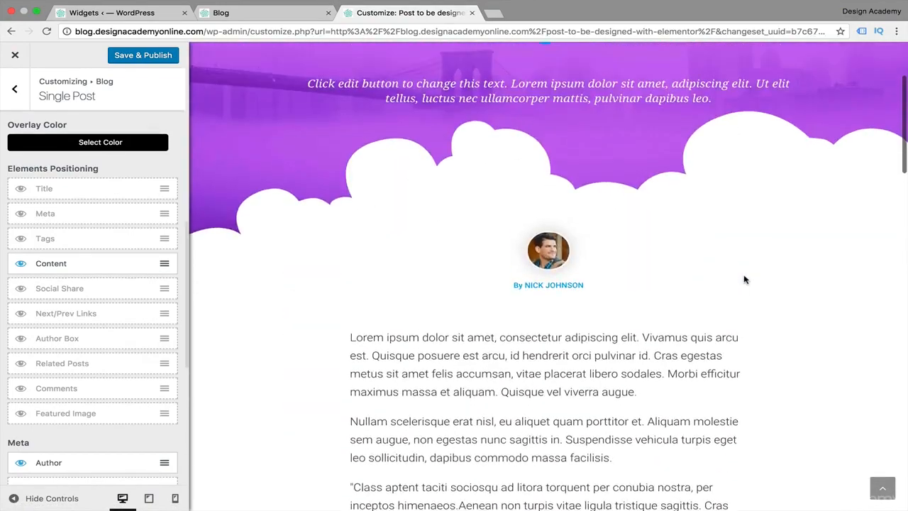
pyautogui.scroll(3, 744, 280)
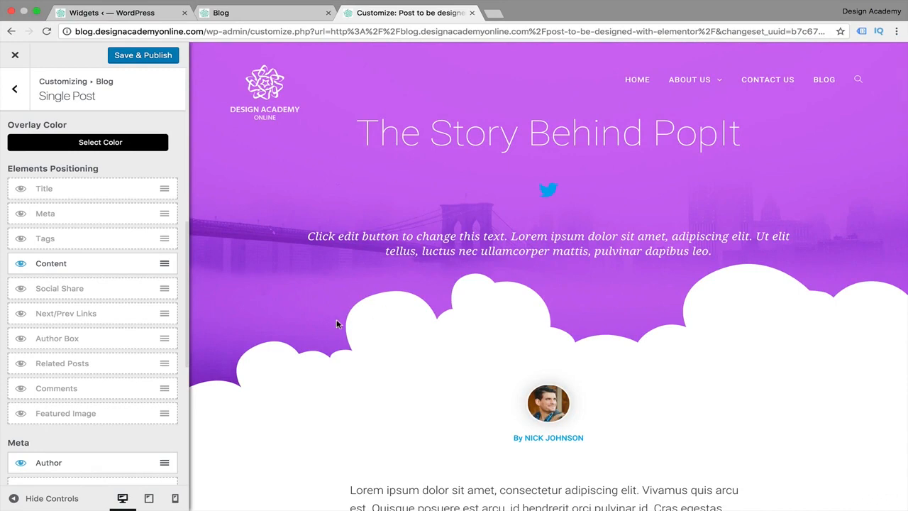
pyautogui.click(249, 12)
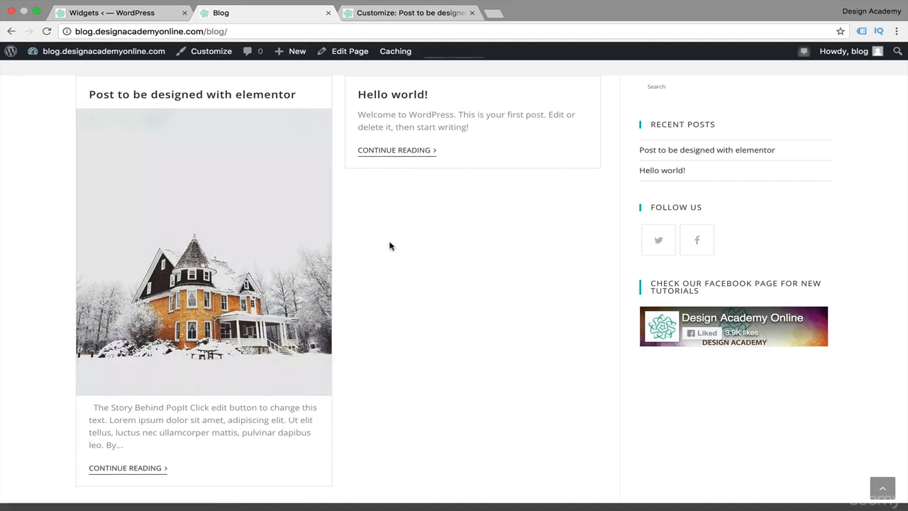
pyautogui.scroll(3, 484, 296)
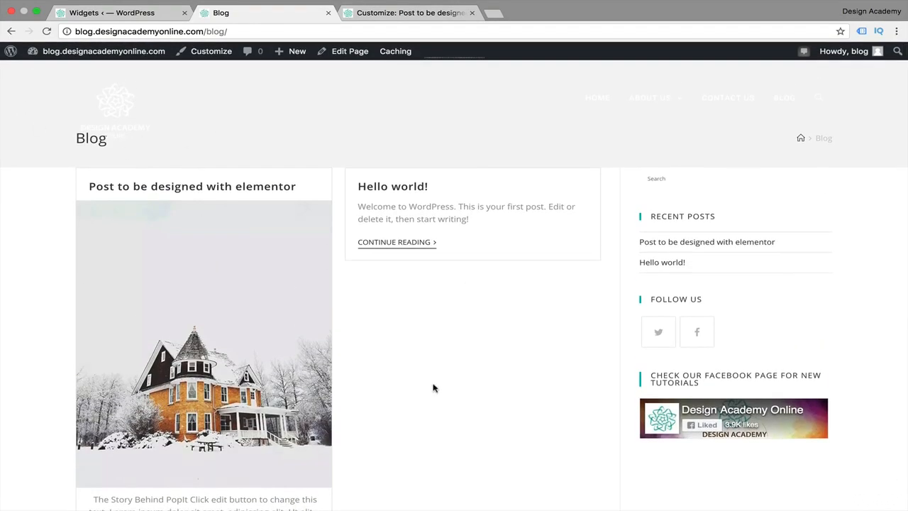
pyautogui.scroll(-2, 430, 428)
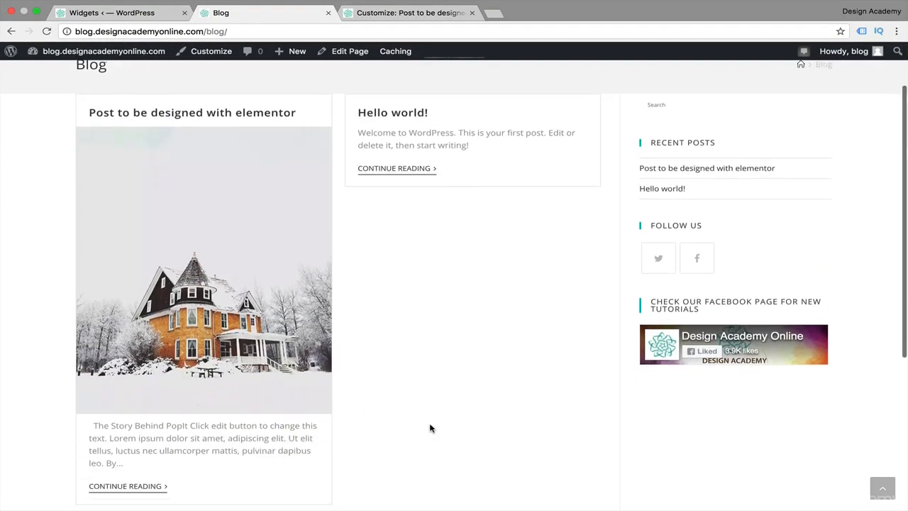
pyautogui.scroll(2, 511, 300)
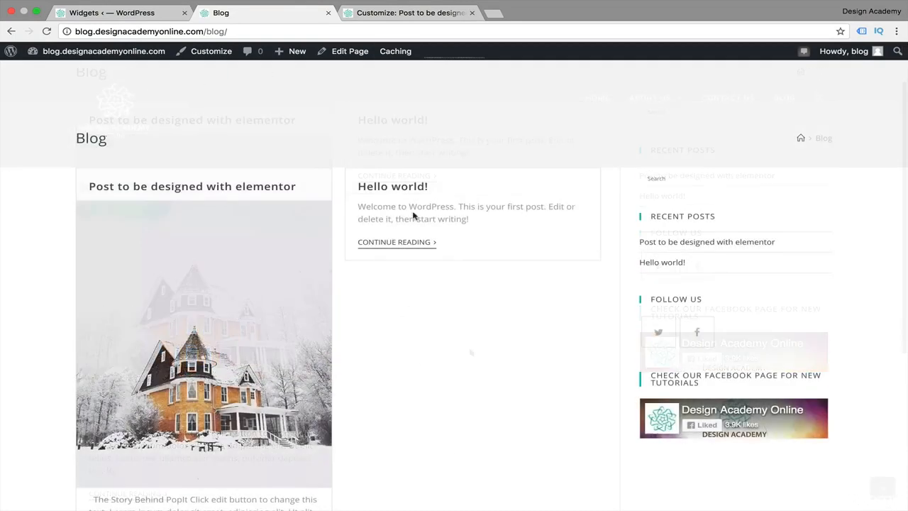
# Customize the Blog page and set the Page Title style in General Options to Background Image
pyautogui.click(206, 55)
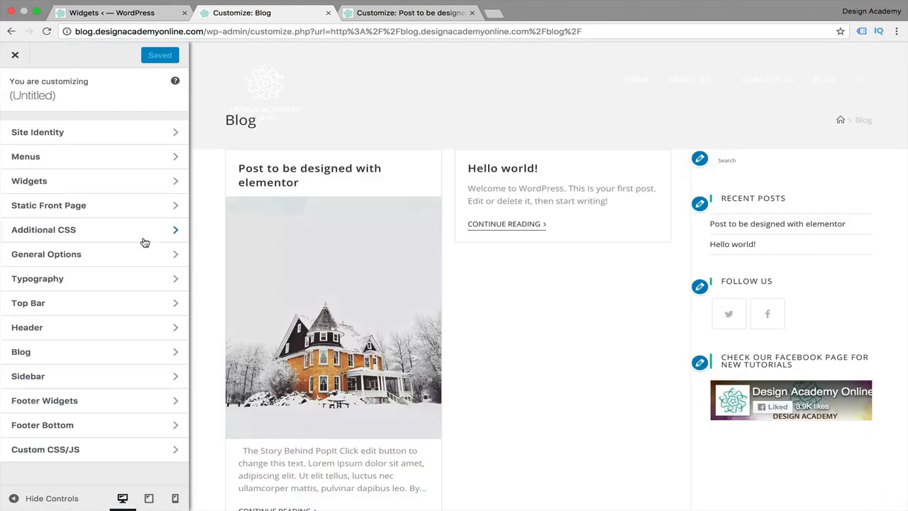
pyautogui.click(143, 258)
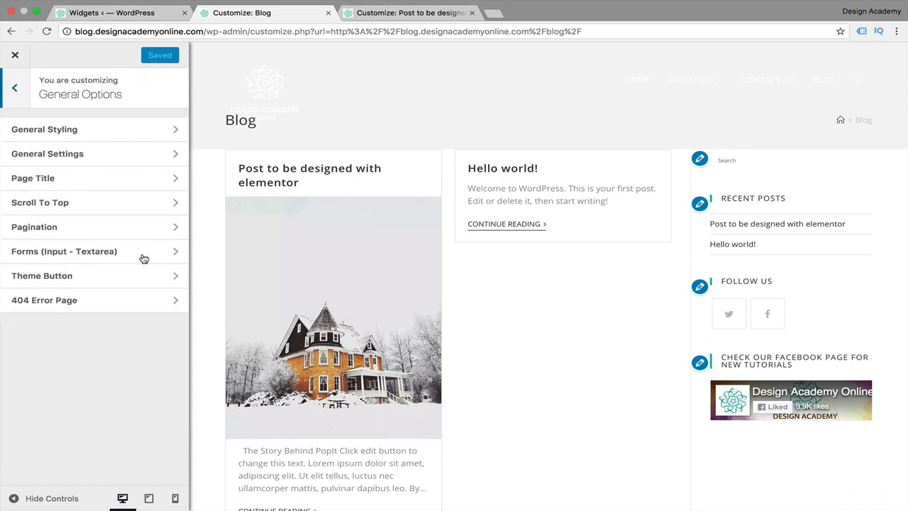
pyautogui.click(134, 179)
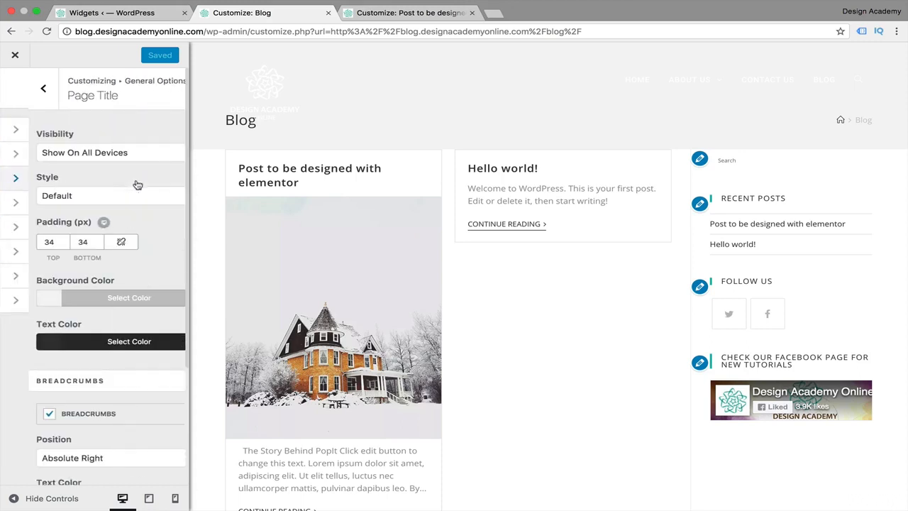
pyautogui.click(167, 201)
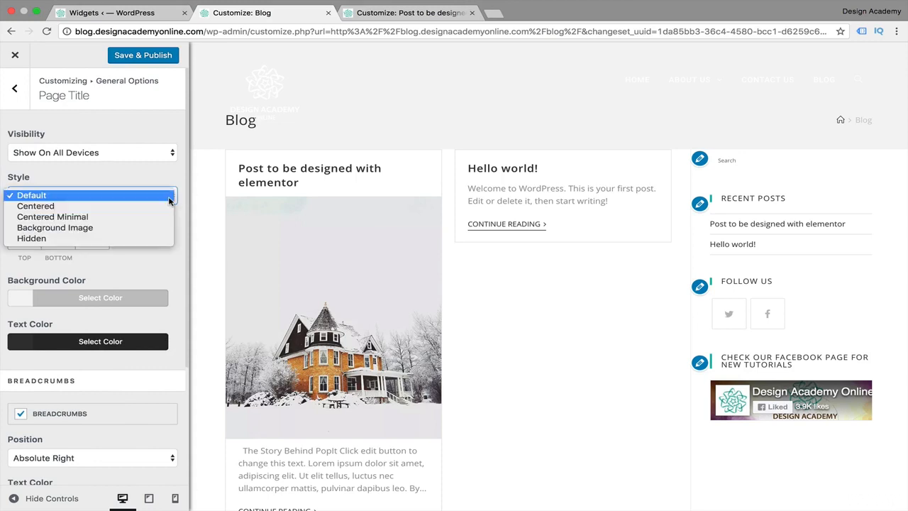
pyautogui.click(107, 227)
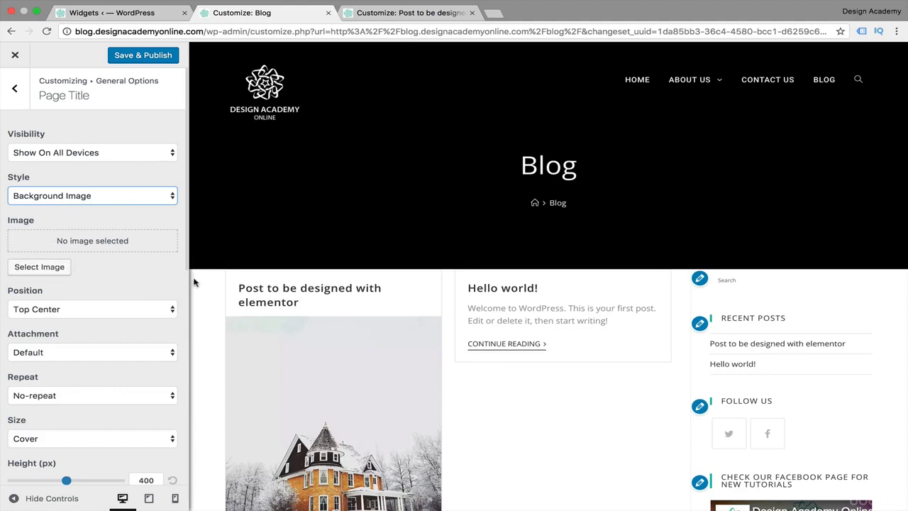
# Choose the mountain photo rosan-harmens-18703.png from the media library as the page title background image
pyautogui.scroll(-1, 110, 280)
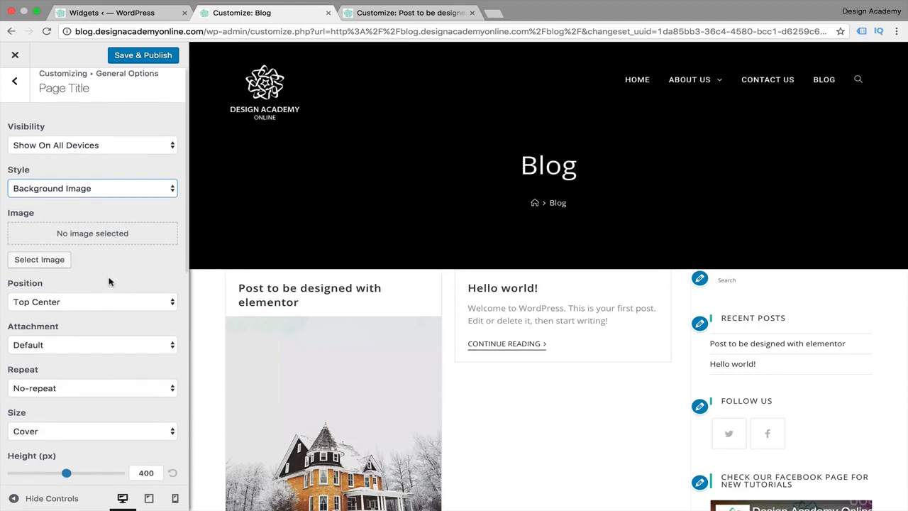
pyautogui.click(49, 259)
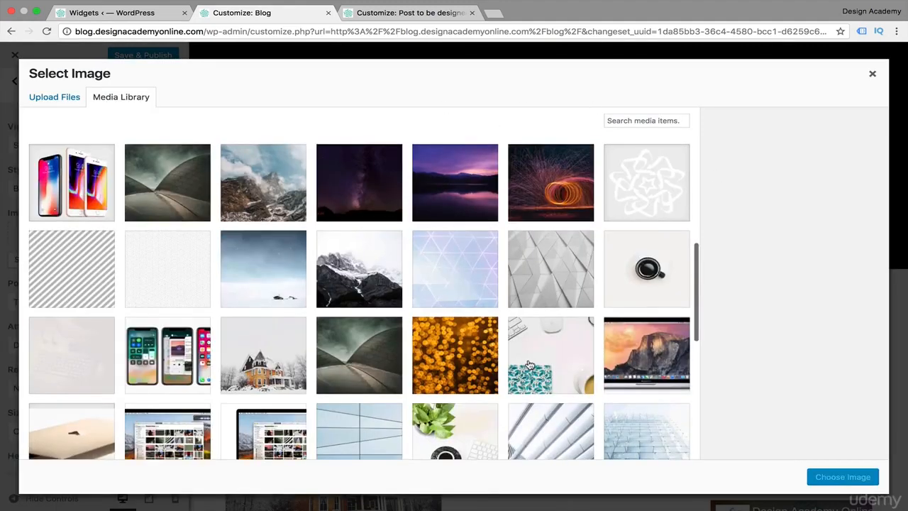
pyautogui.scroll(1, 252, 169)
pyautogui.click(271, 206)
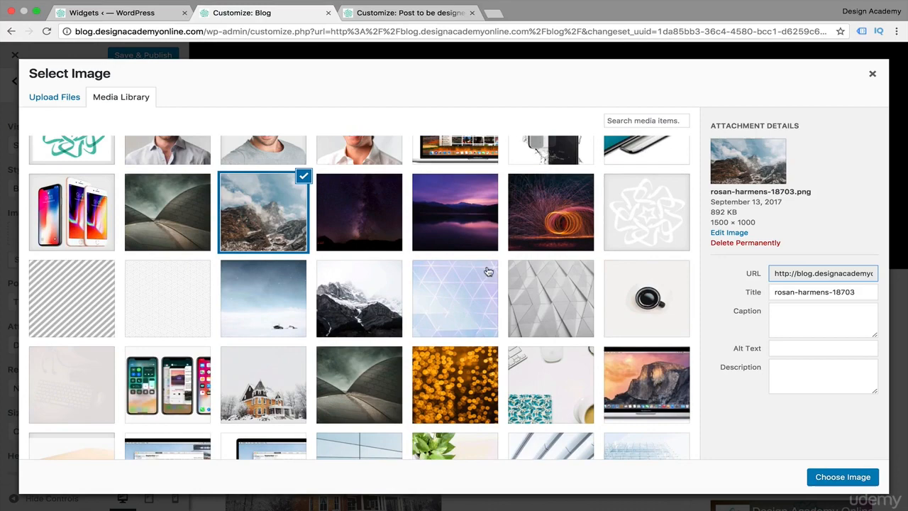
pyautogui.click(832, 480)
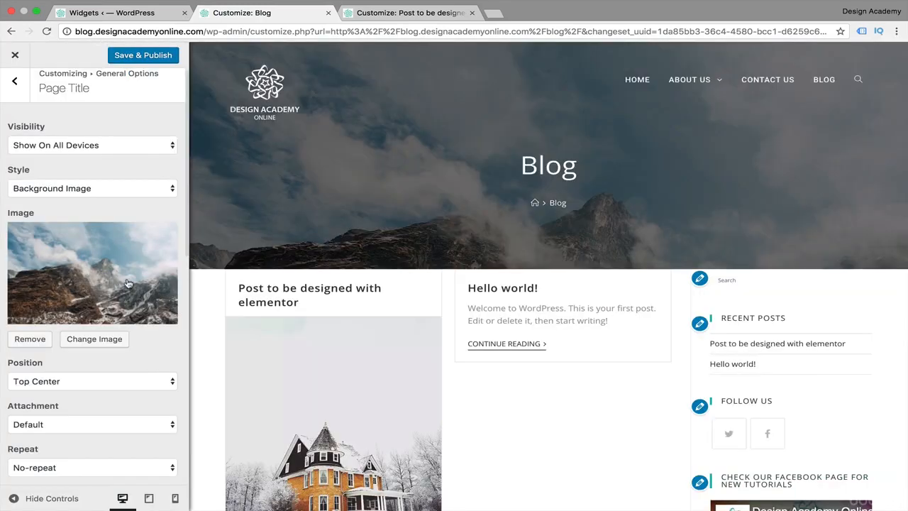
# Set the page title's height to 250 px and its overlay opacity to 0.4
pyautogui.scroll(-3, 170, 333)
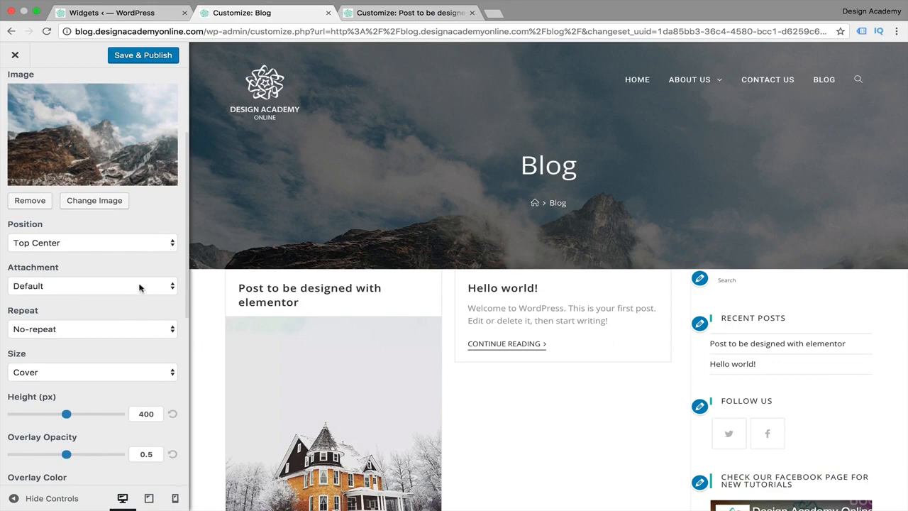
pyautogui.scroll(-1, 156, 357)
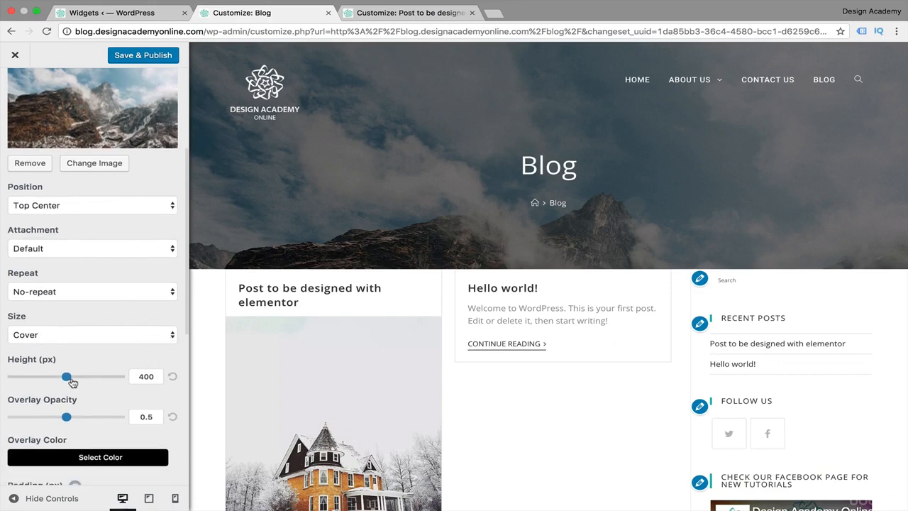
pyautogui.moveTo(70, 383); pyautogui.dragTo(46, 378)
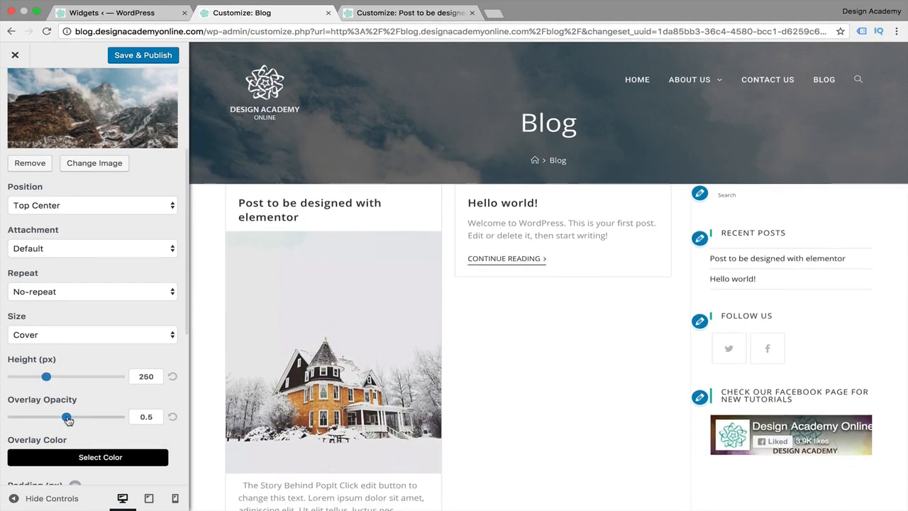
pyautogui.scroll(-1, 99, 426)
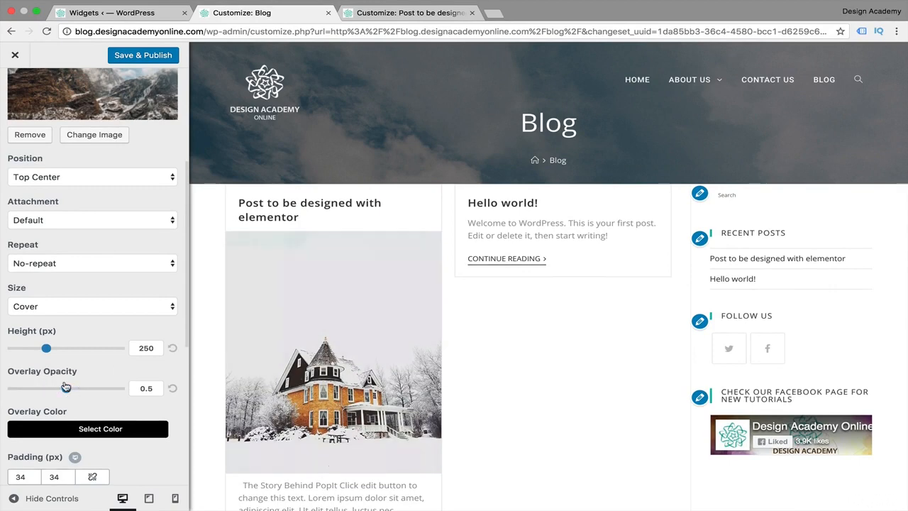
pyautogui.moveTo(66, 389); pyautogui.dragTo(24, 390)
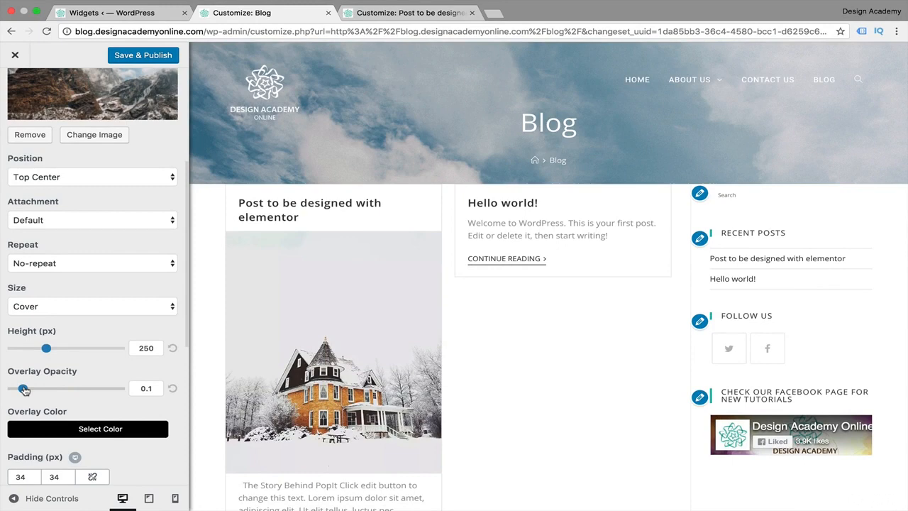
pyautogui.moveTo(28, 390); pyautogui.dragTo(61, 394)
# Try the Auto size for the page title background image, and return it to Cover
pyautogui.scroll(3, 170, 376)
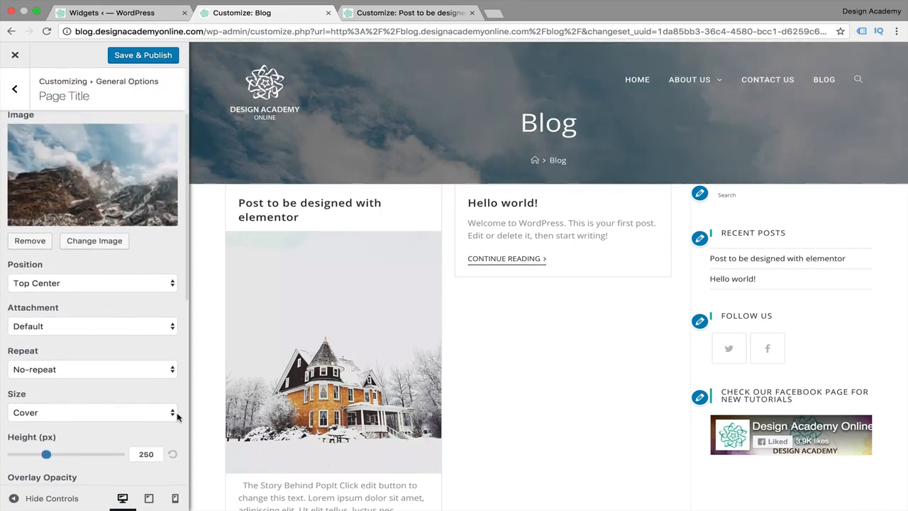
pyautogui.click(172, 414)
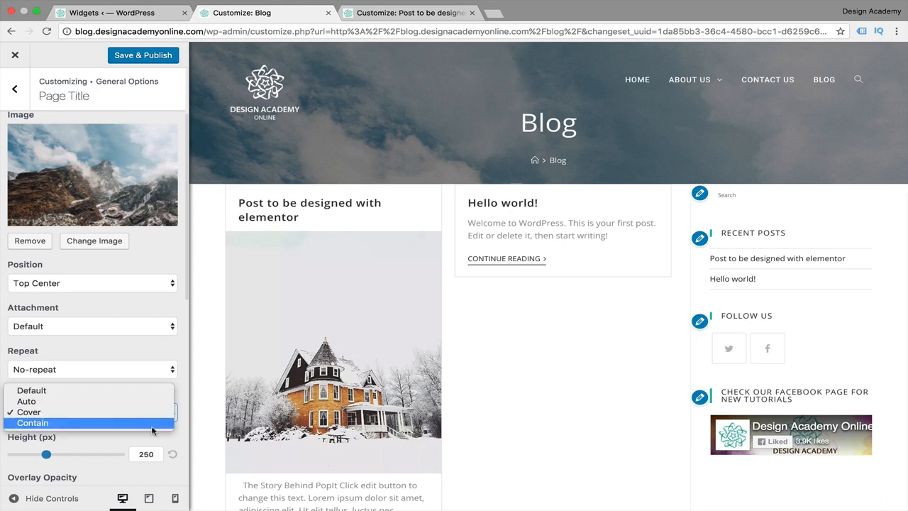
pyautogui.click(152, 401)
pyautogui.click(170, 414)
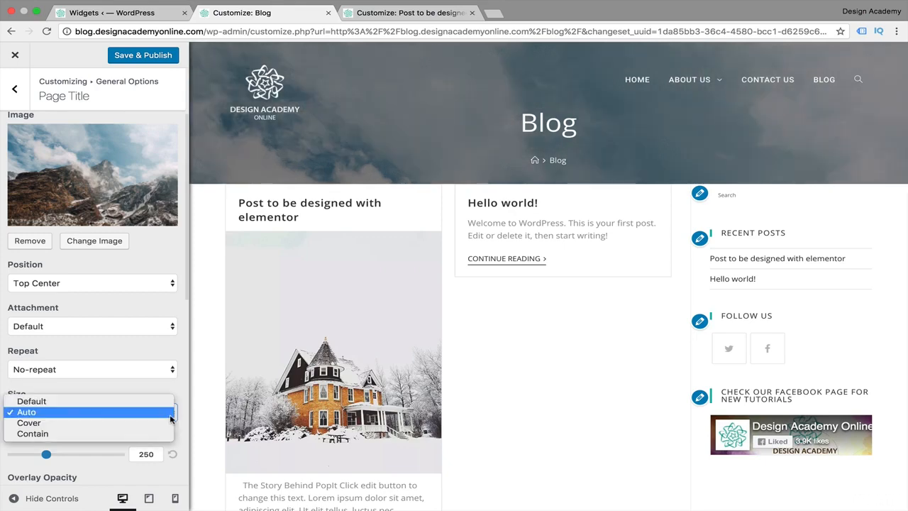
pyautogui.click(161, 425)
# Set the page title's bottom padding to 23 px
pyautogui.scroll(-5, 100, 387)
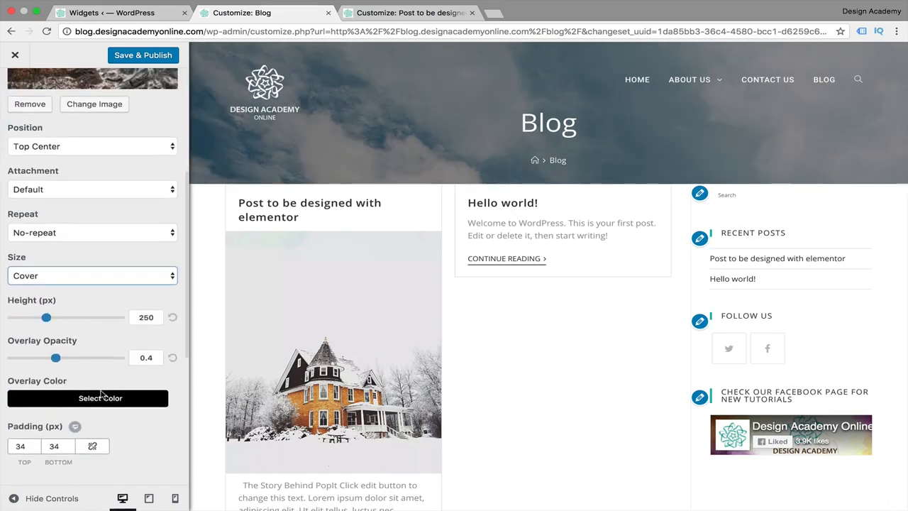
pyautogui.scroll(-3, 125, 401)
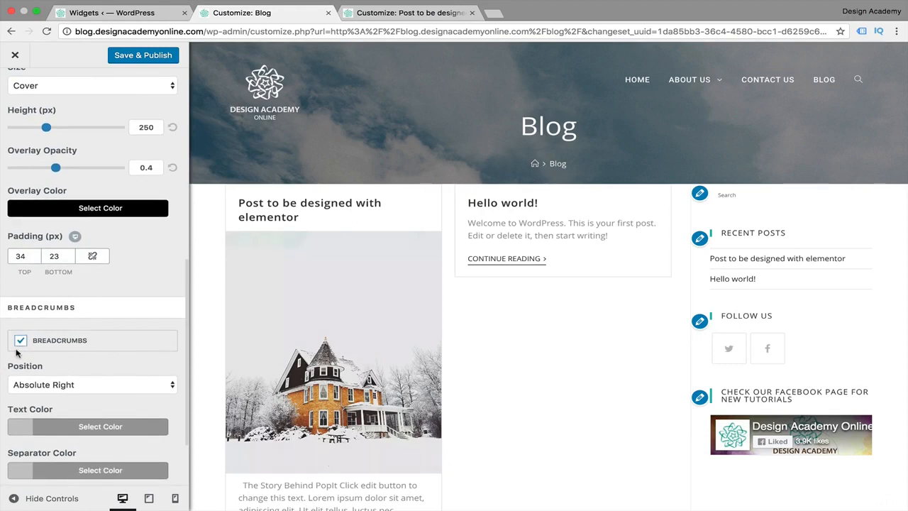
# Try turning the page title's breadcrumbs off, and turn them back on
pyautogui.scroll(-2, 156, 264)
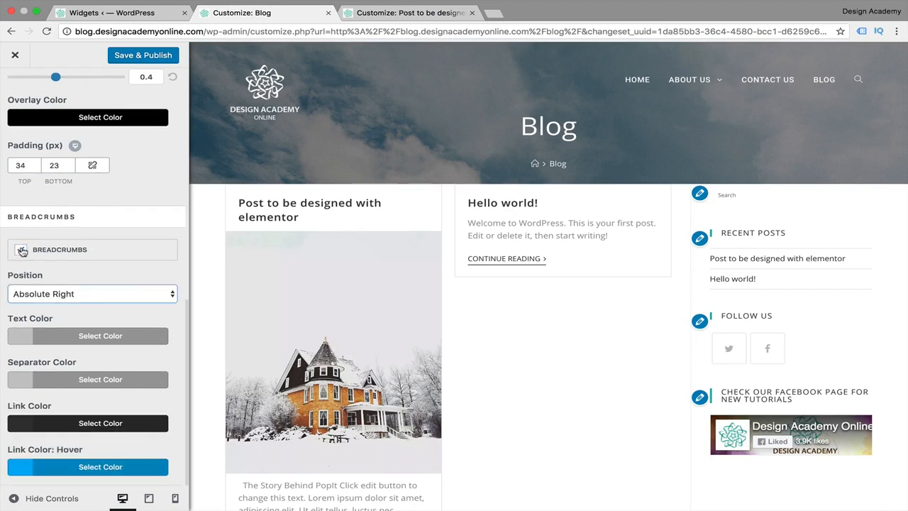
pyautogui.click(21, 250)
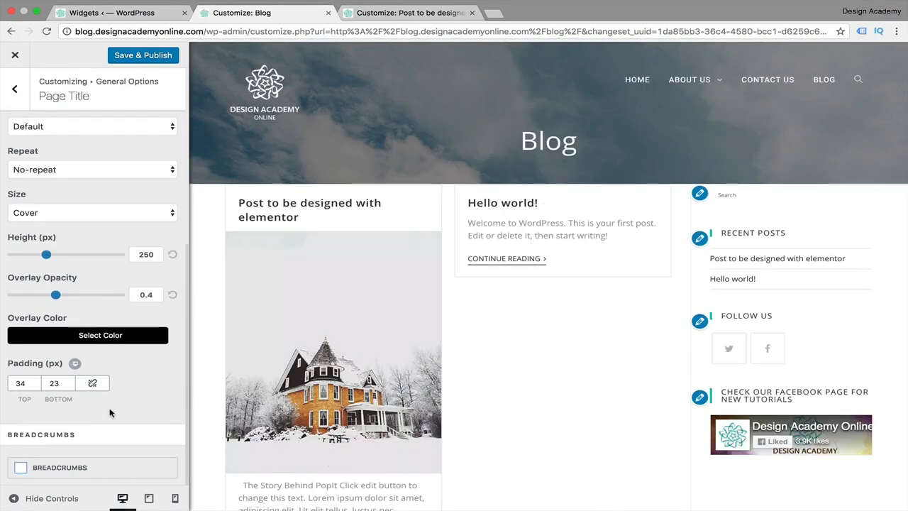
pyautogui.click(20, 468)
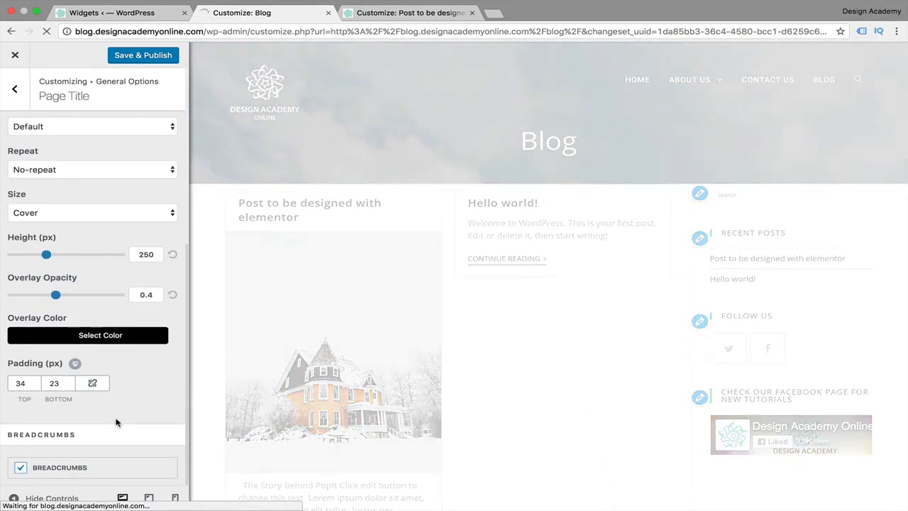
pyautogui.scroll(-3, 99, 383)
pyautogui.scroll(3, 92, 365)
pyautogui.scroll(-4, 92, 365)
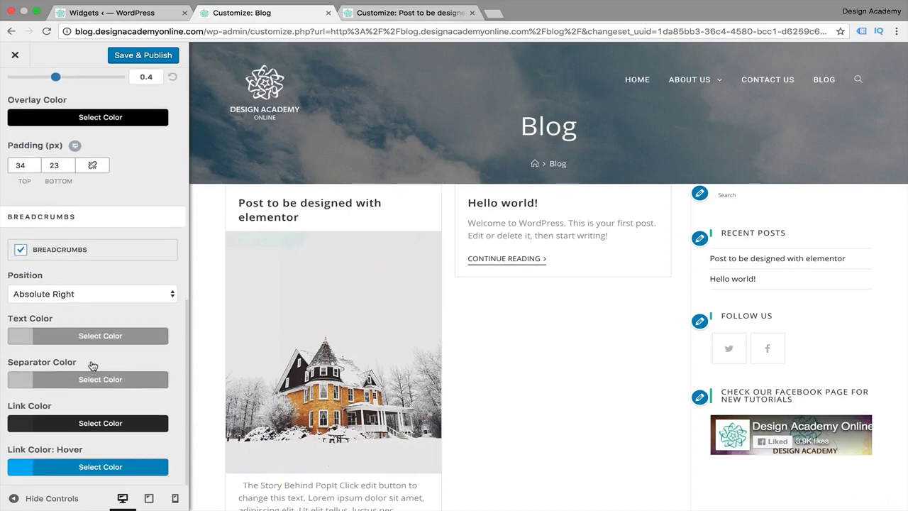
# Save and publish the page title changes, and view the Blog page preview with the customizer controls hidden
pyautogui.scroll(1, 92, 365)
pyautogui.scroll(5, 93, 365)
pyautogui.click(142, 55)
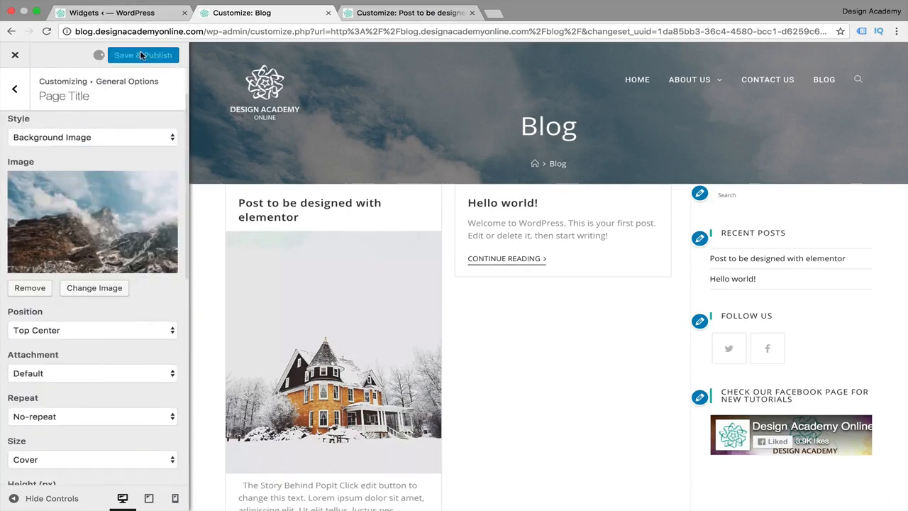
pyautogui.click(13, 498)
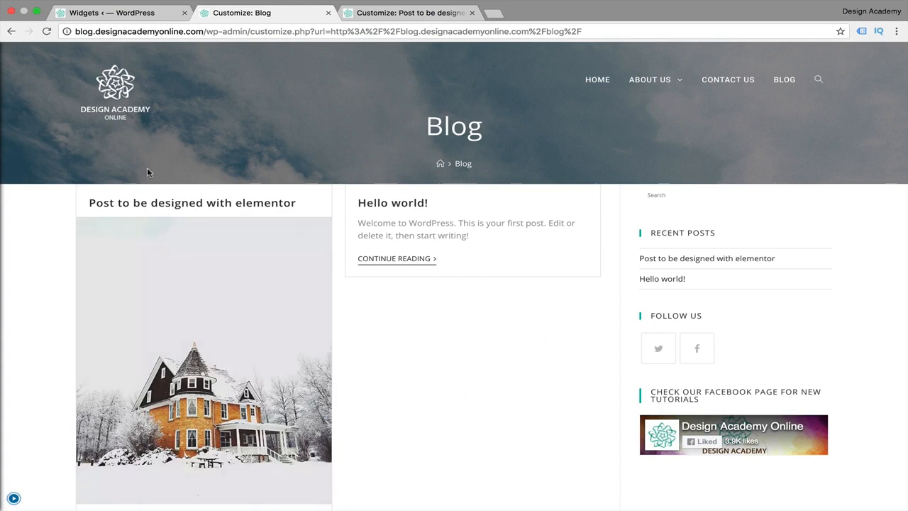
# Return to the WordPress dashboard and open the post categories page
pyautogui.click(110, 15)
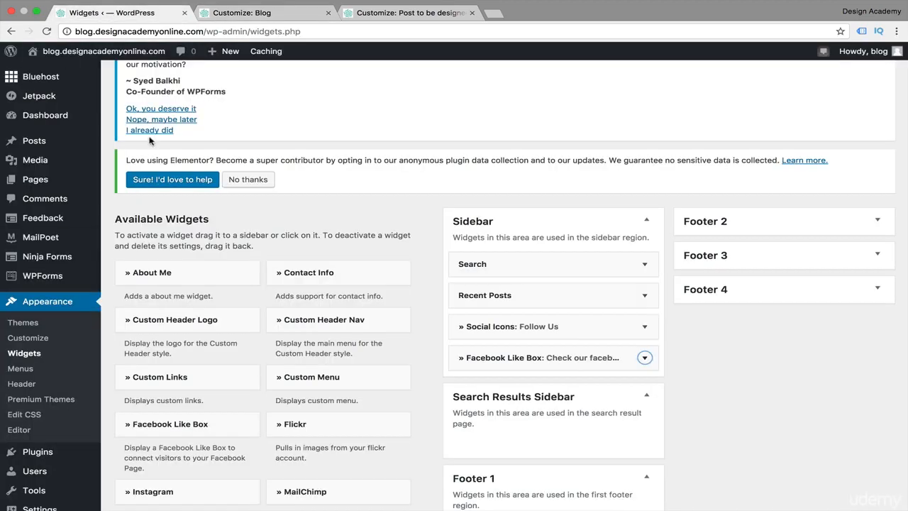
pyautogui.moveTo(24, 98)
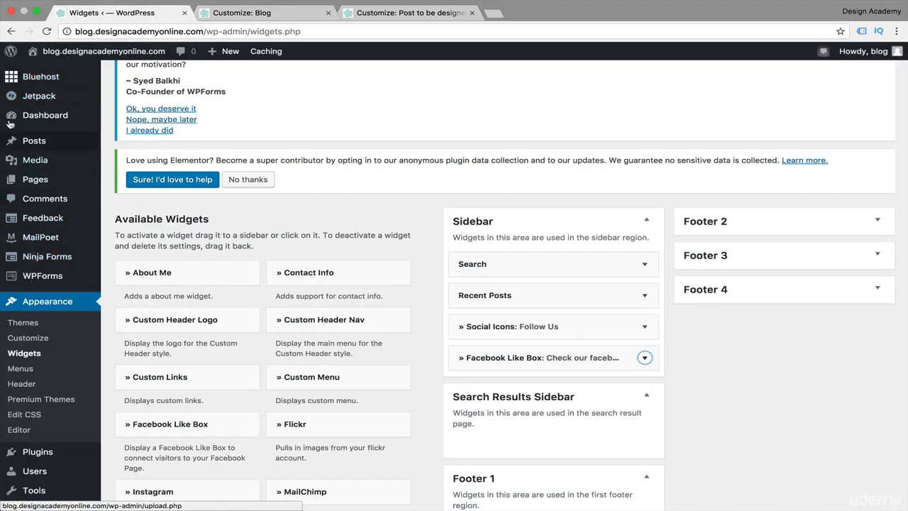
pyautogui.moveTo(29, 144)
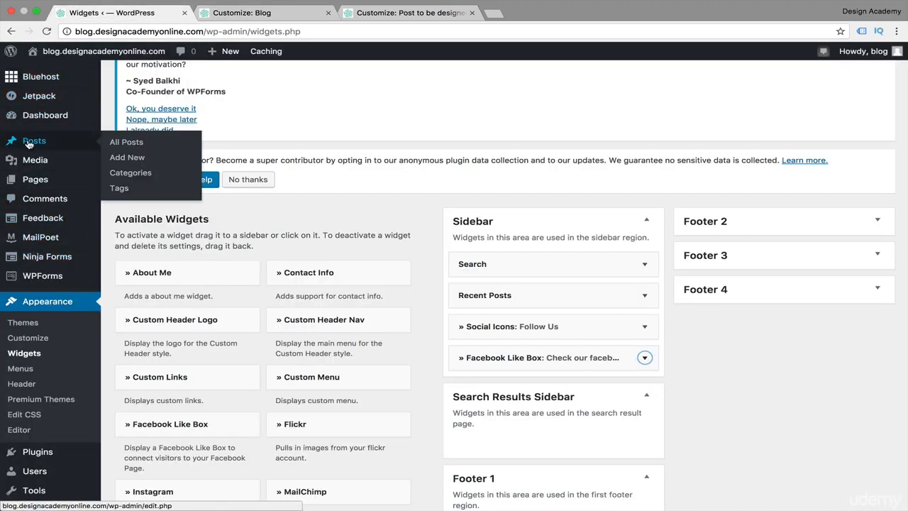
pyautogui.click(138, 176)
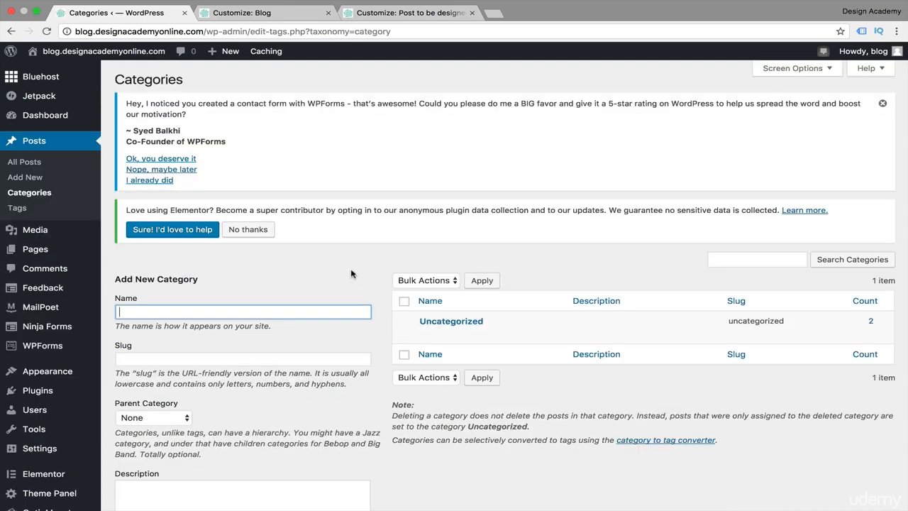
# Add a new post category named Cars with the slug cars and None as parent category
pyautogui.scroll(-3, 356, 356)
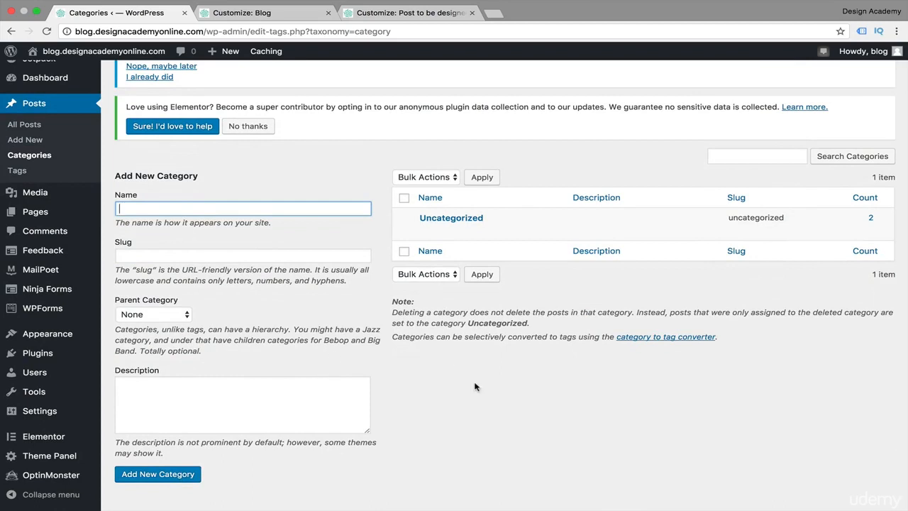
pyautogui.write('Cars')
pyautogui.scroll(-1, 535, 396)
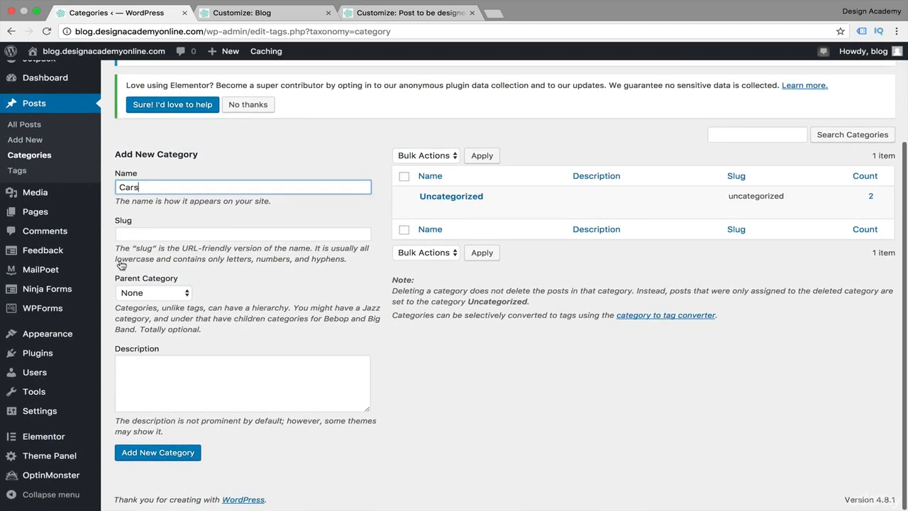
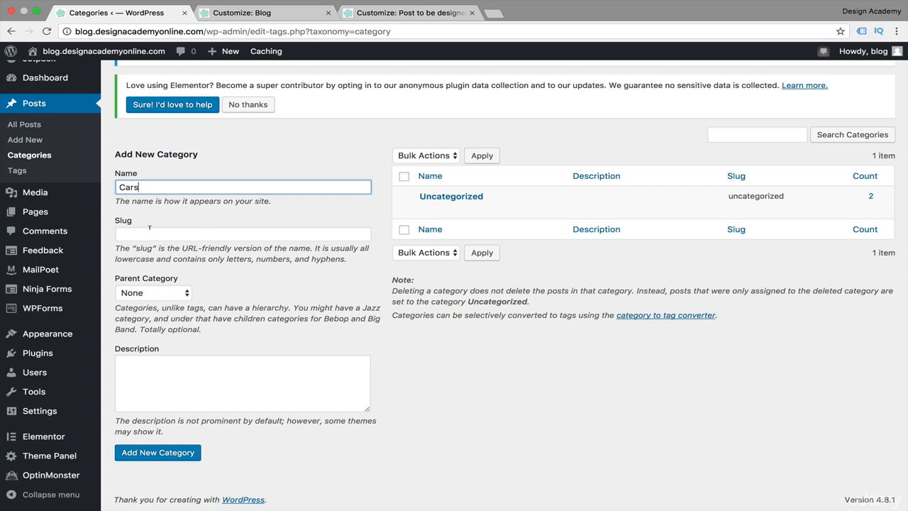
pyautogui.click(147, 232)
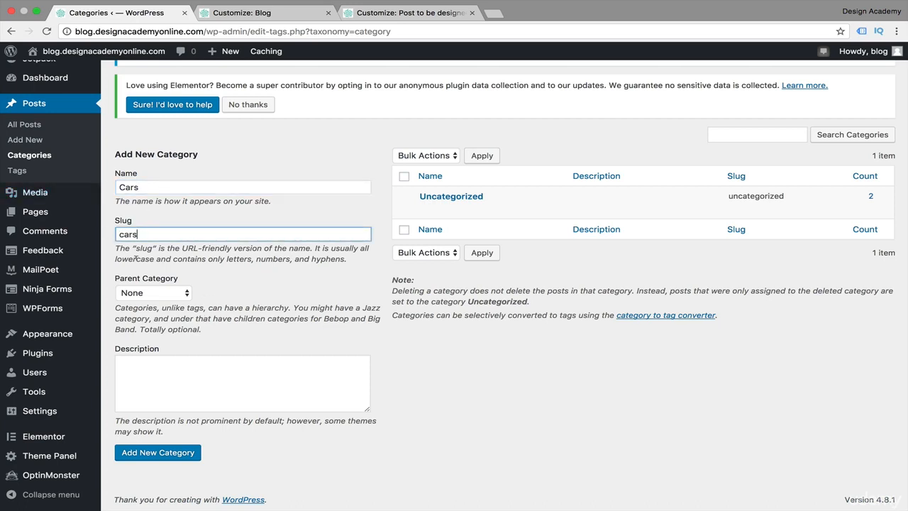
pyautogui.press('Tab')
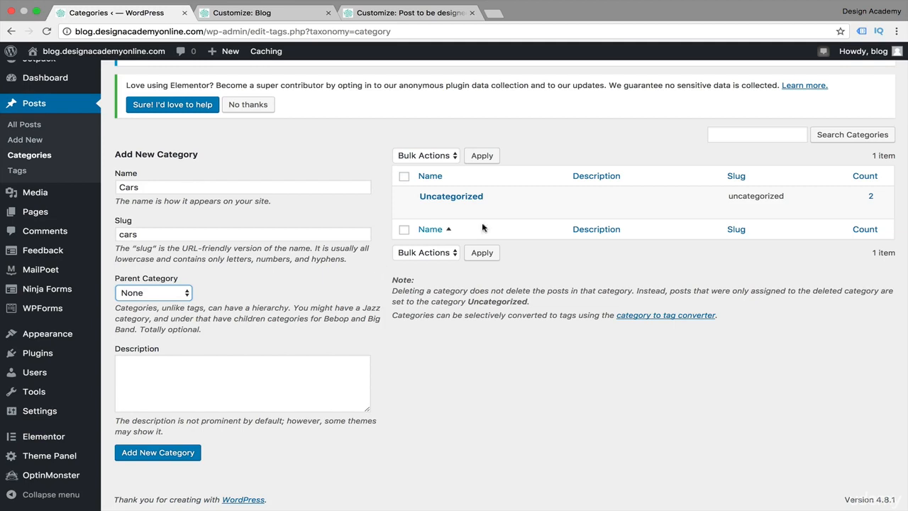
pyautogui.click(181, 295)
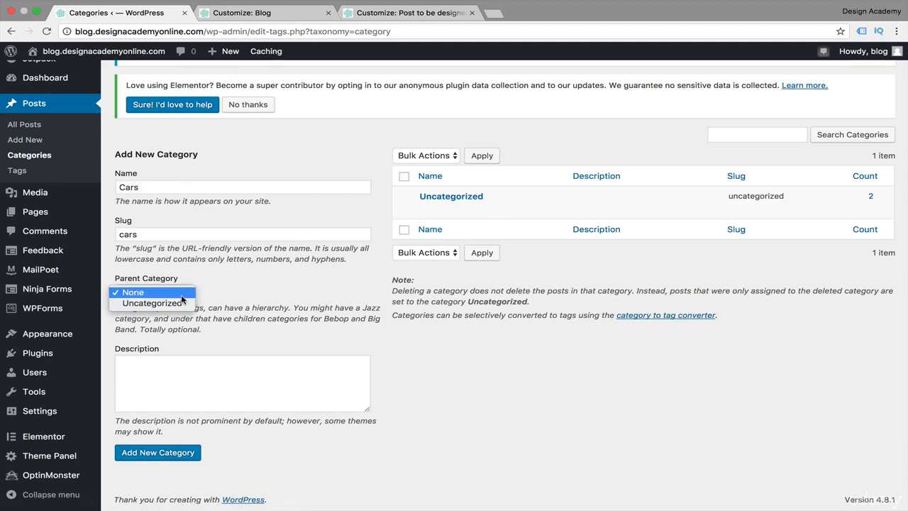
pyautogui.click(178, 367)
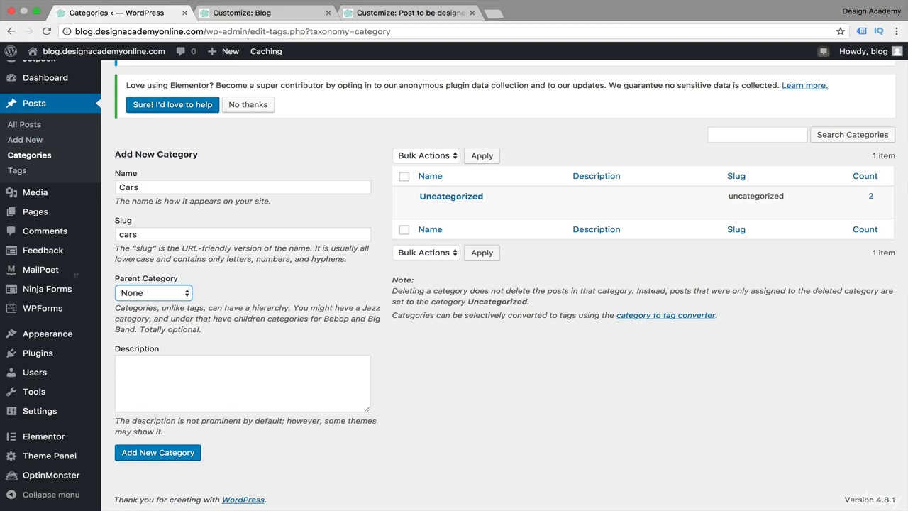
pyautogui.click(165, 452)
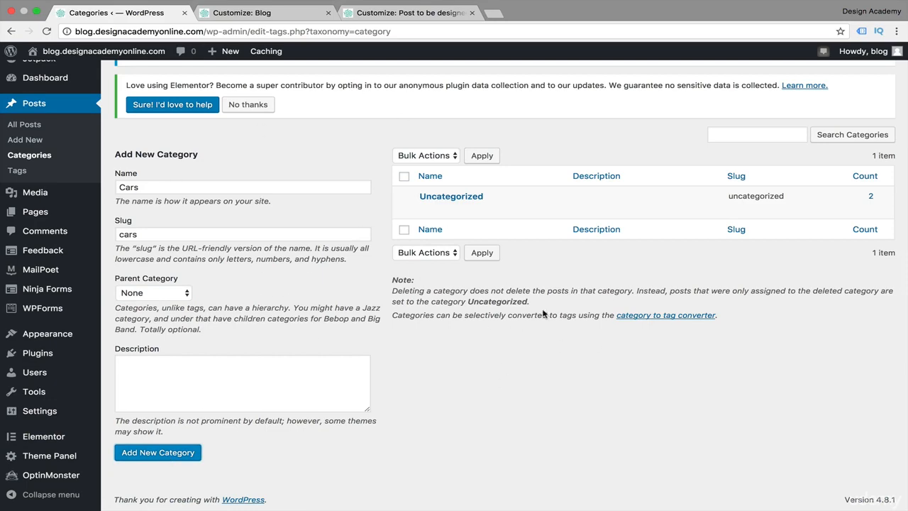
pyautogui.scroll(3, 545, 313)
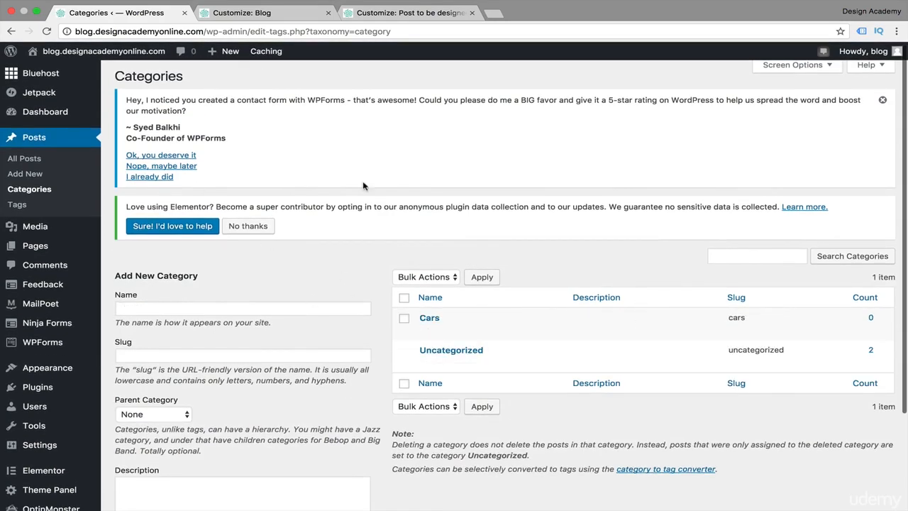